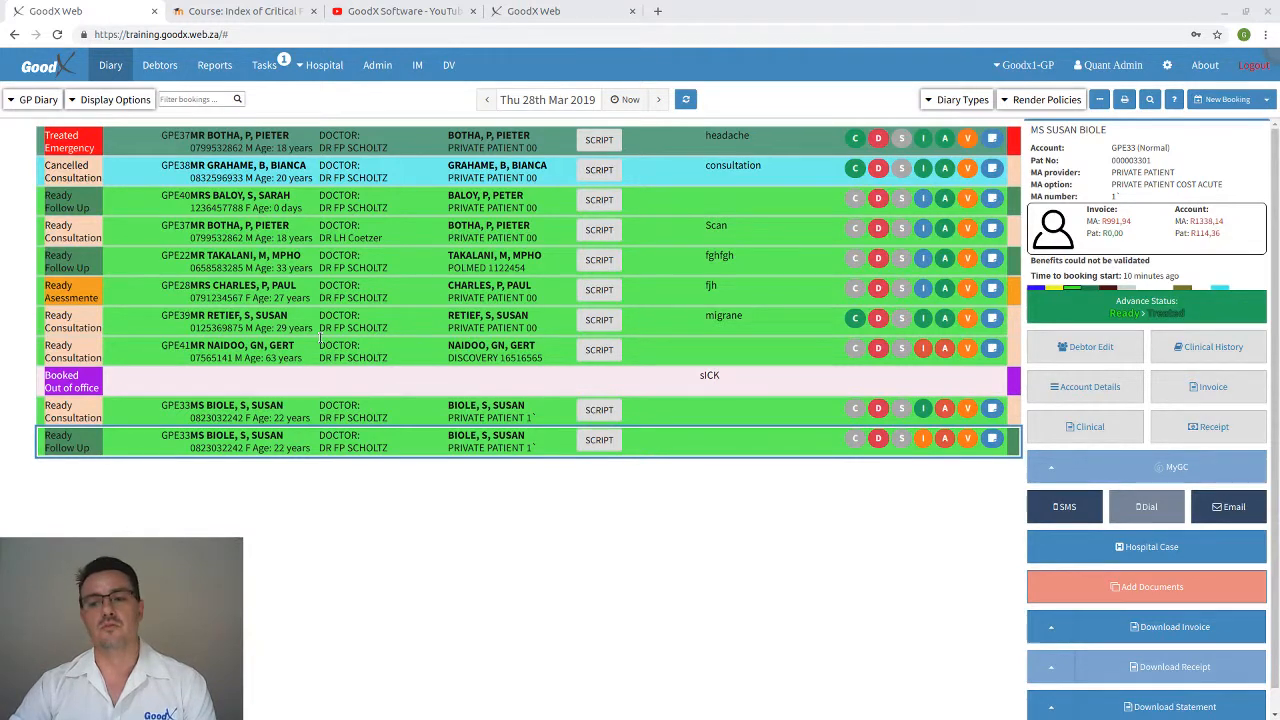
Browse the Index of Critical Functions topics to Billing and Claim Administration, then return to the diary
click(275, 12)
scroll(488, 308, up, 3)
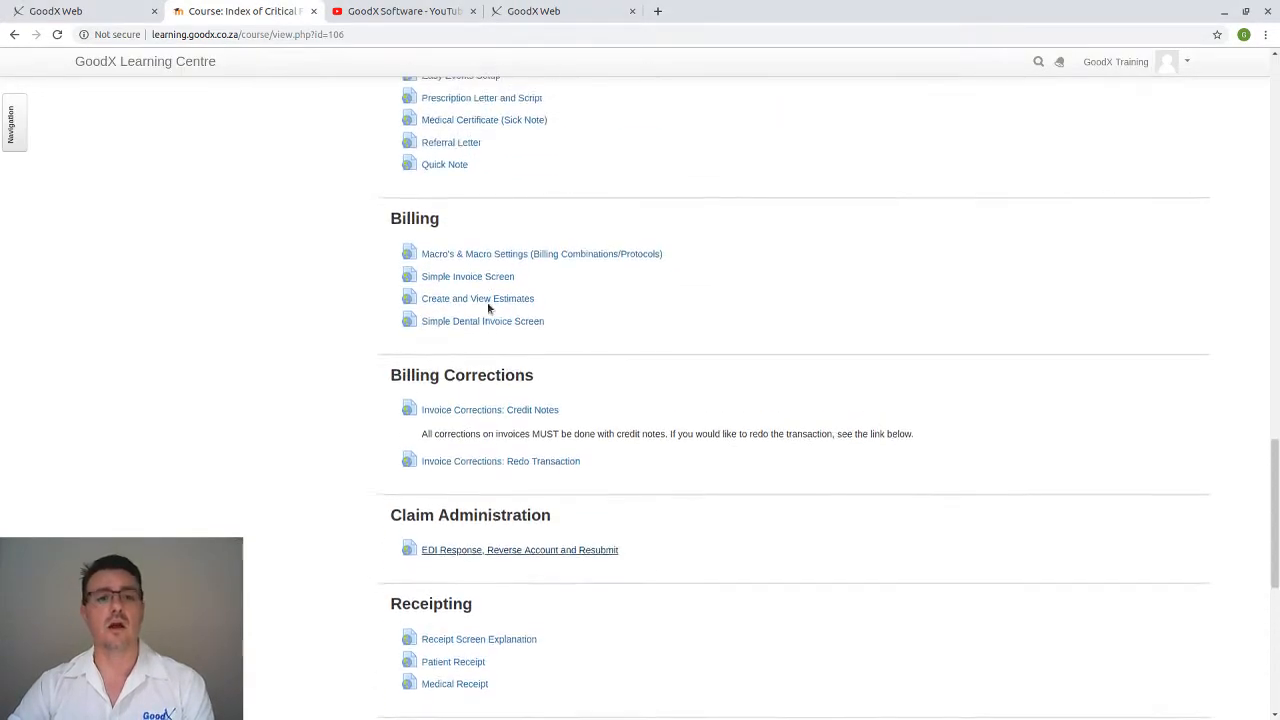
scroll(490, 305, up, 15)
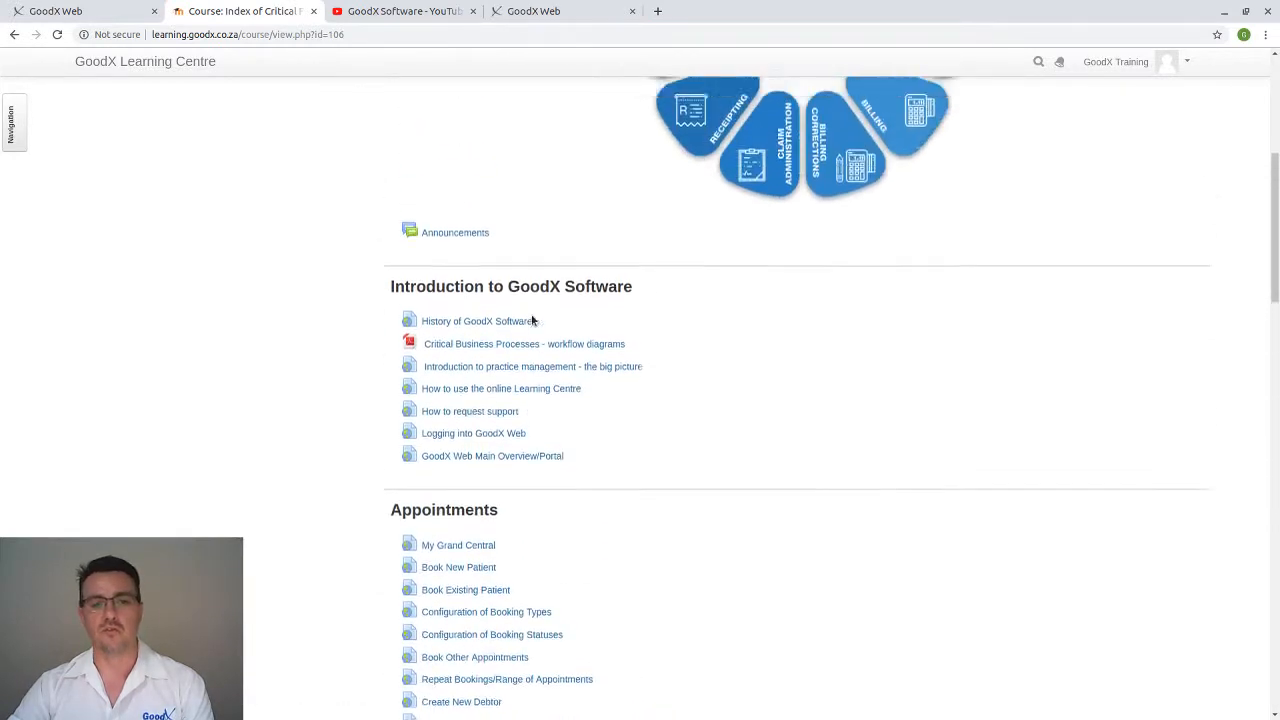
scroll(532, 320, down, 10)
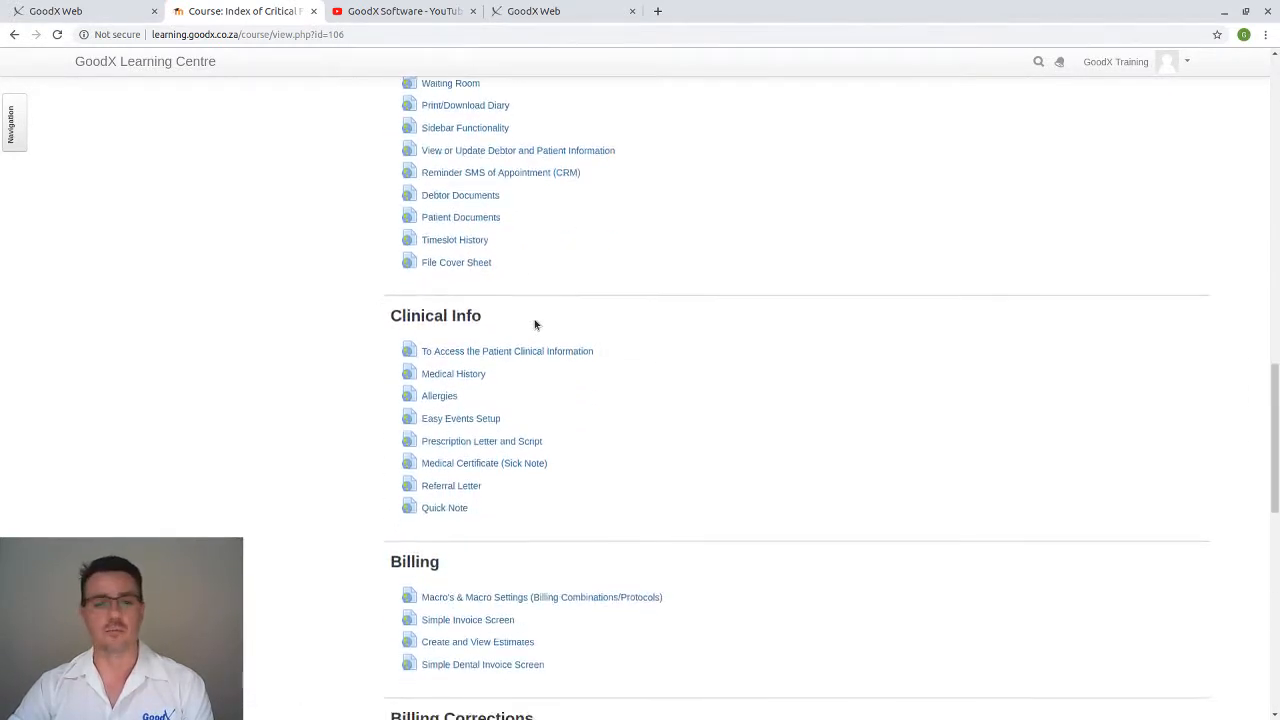
scroll(534, 323, down, 4)
scroll(530, 310, up, 1)
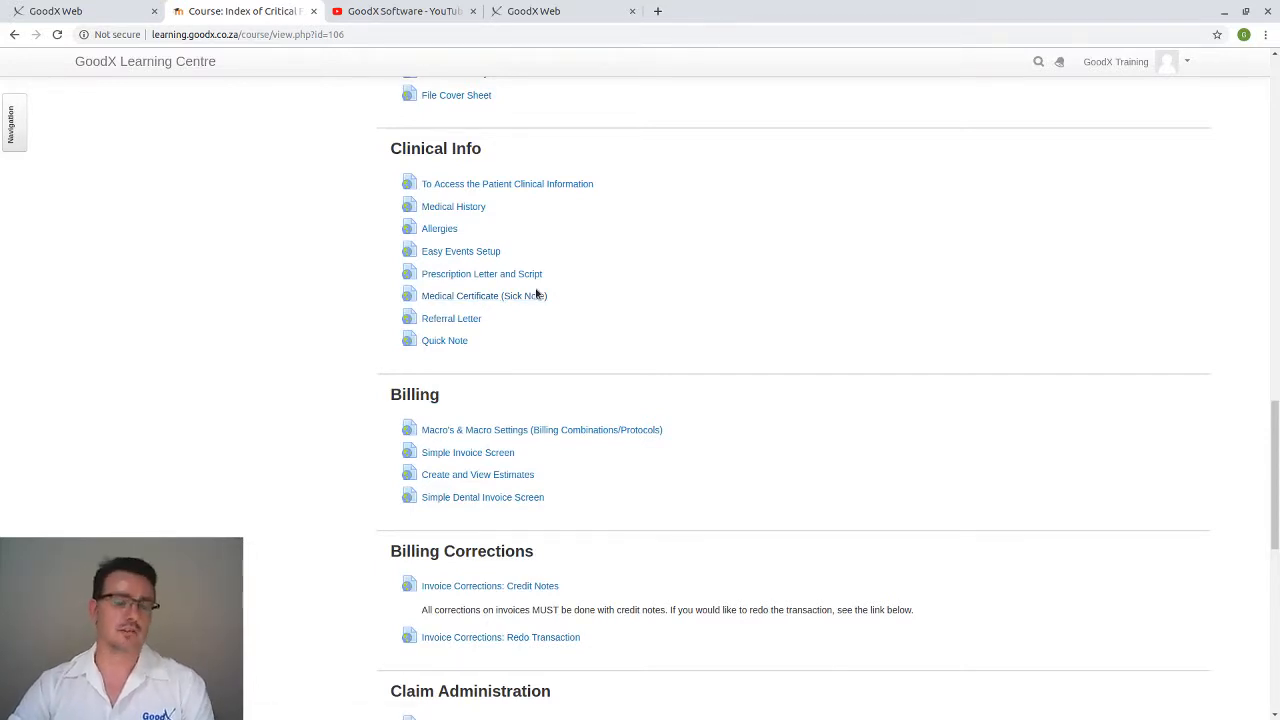
scroll(535, 293, down, 2)
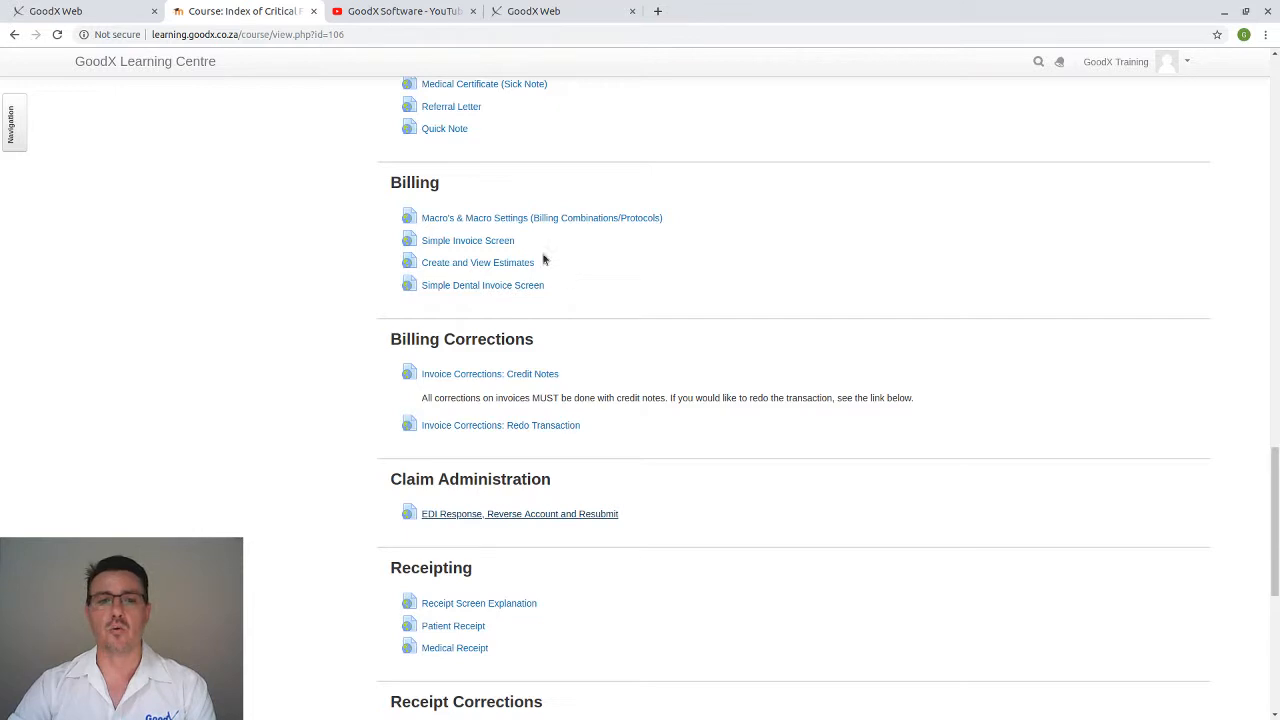
click(120, 12)
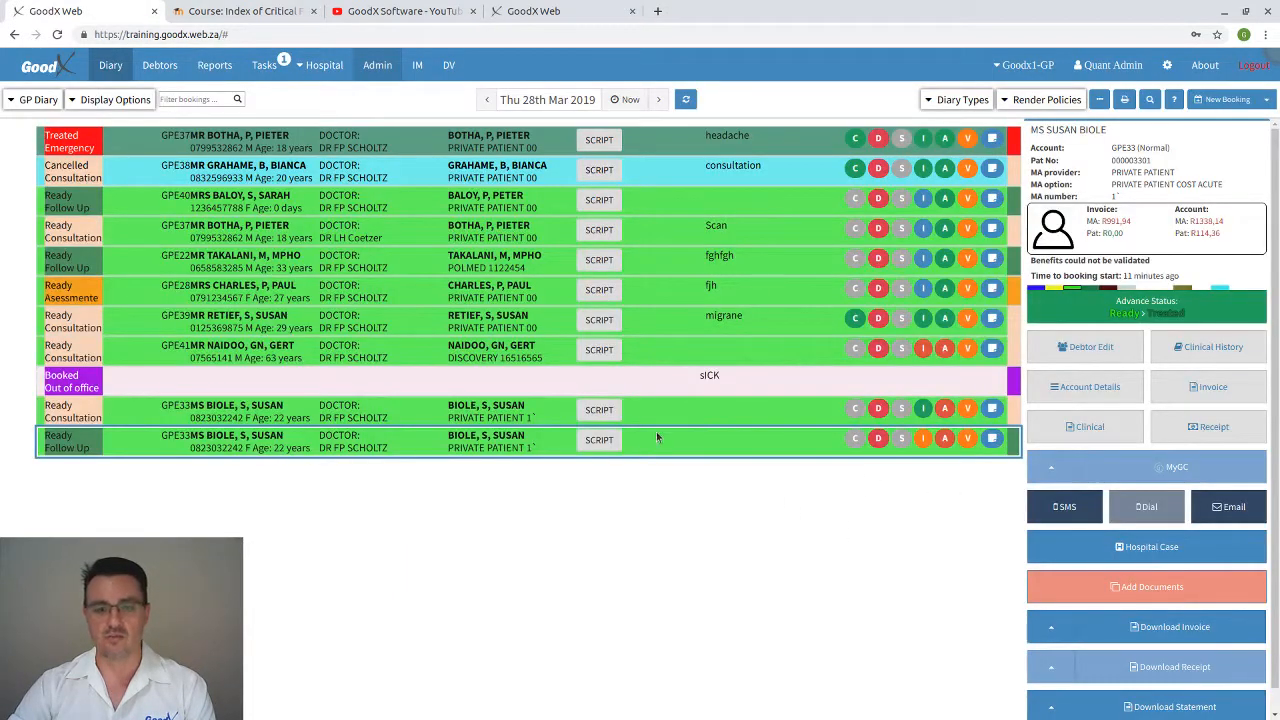
Open the follow-up booking's 2019-03-28 invoice with seven J20.9 lines totalling R991,94
click(1195, 390)
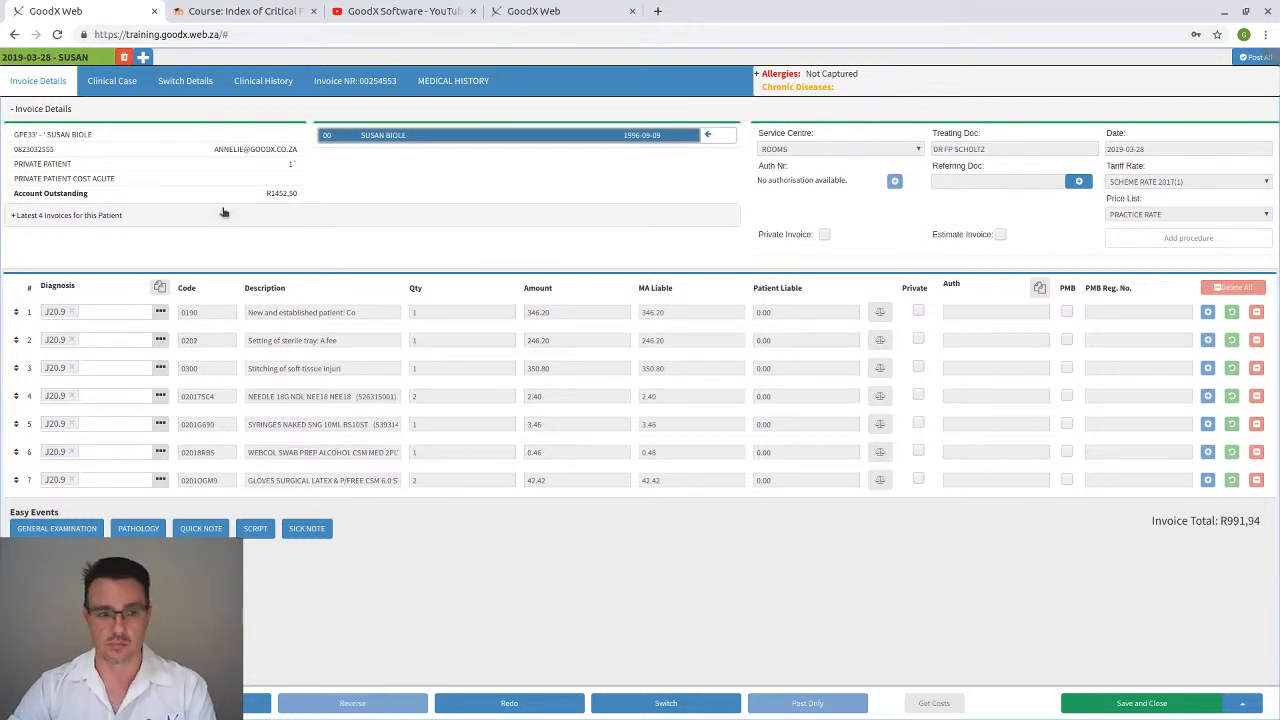
Check the patient's latest 4 invoices, then close the invoice to return to the GP Diary
click(14, 216)
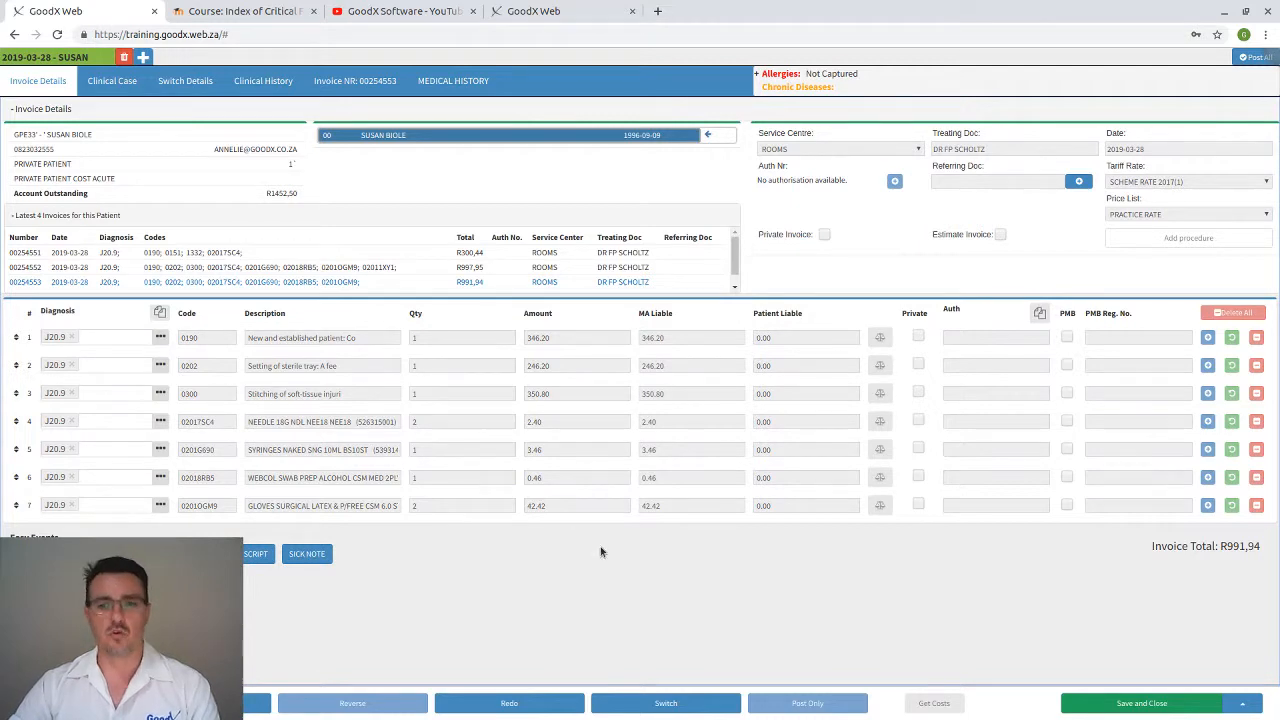
click(75, 703)
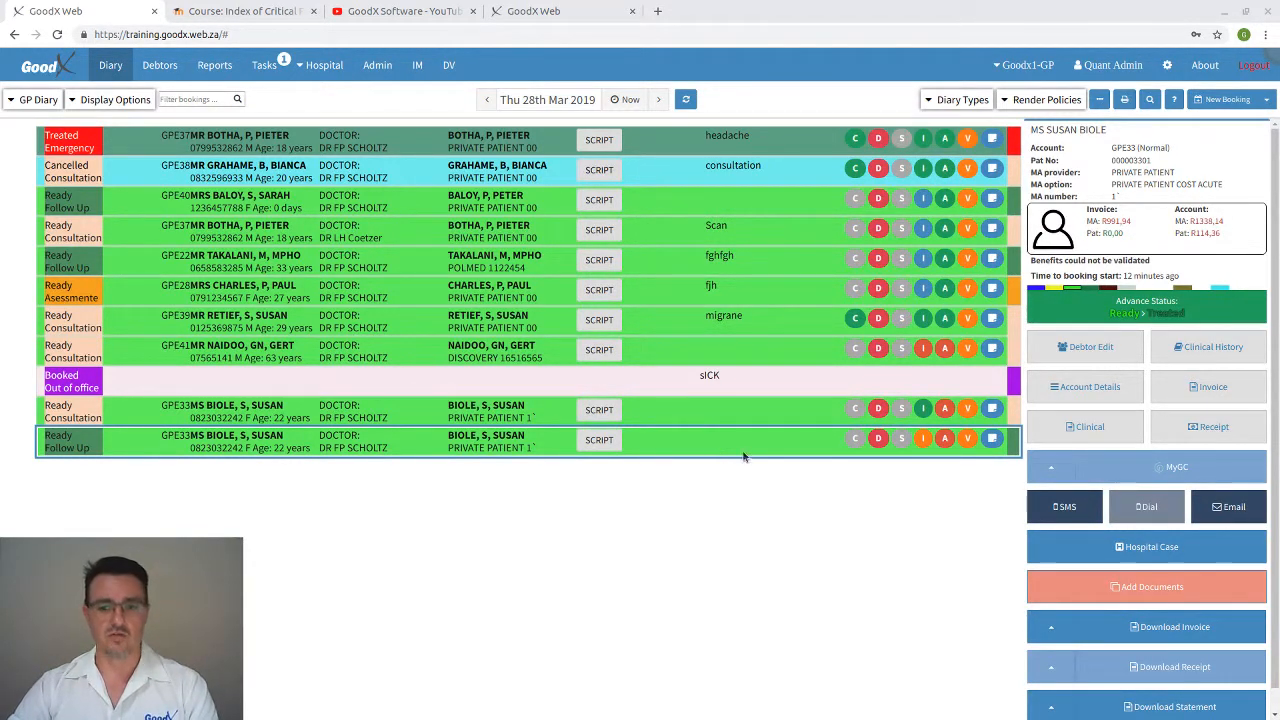
click(1060, 388)
click(326, 161)
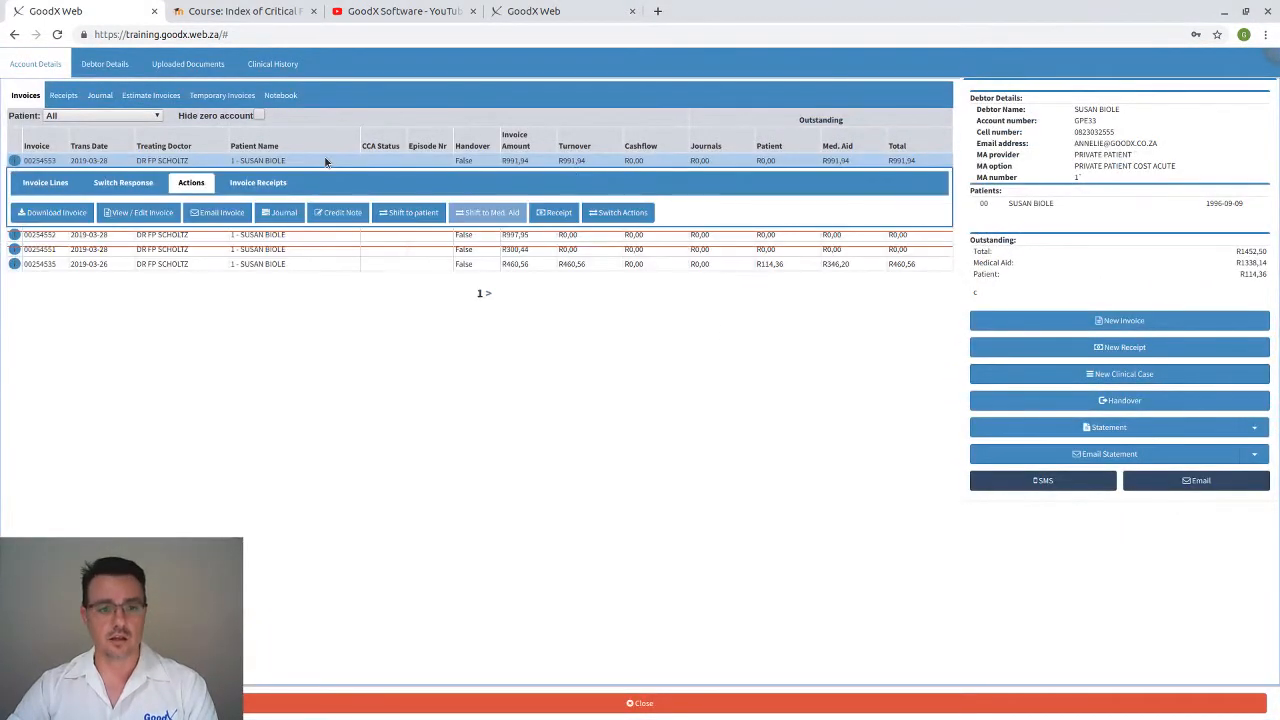
click(628, 214)
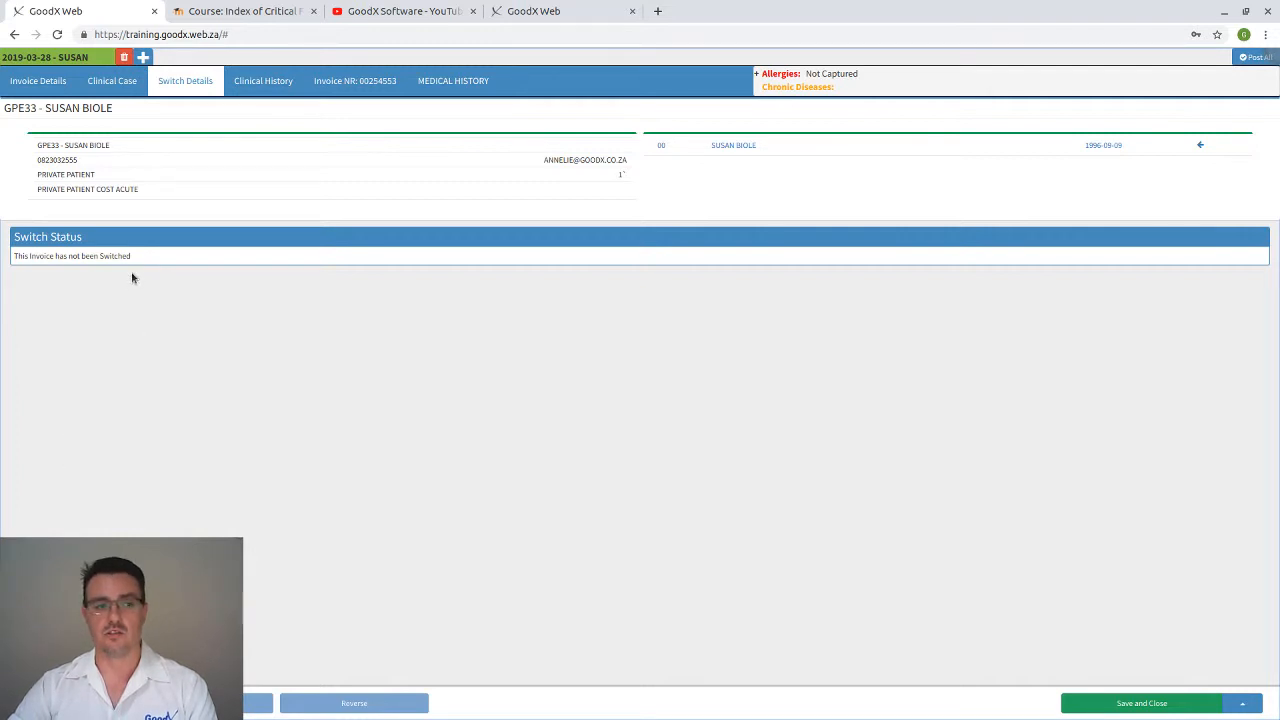
drag(89, 251, 6, 255)
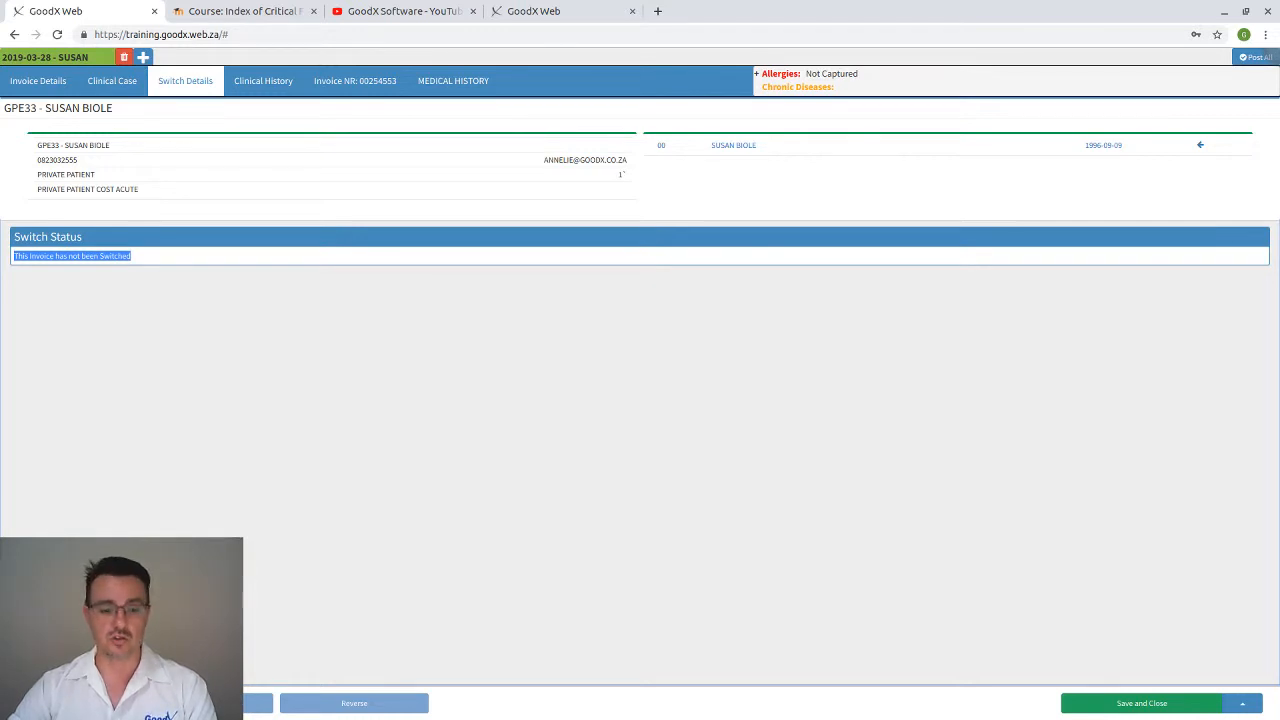
click(66, 703)
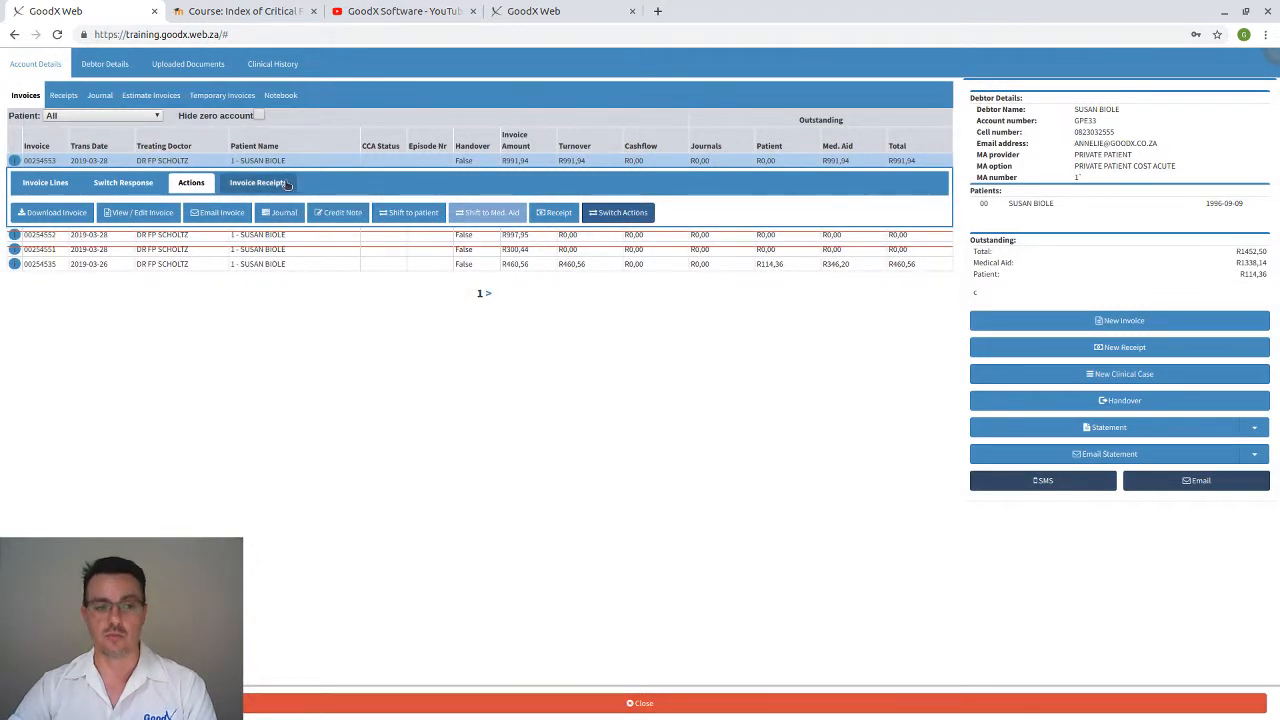
click(355, 161)
click(355, 161)
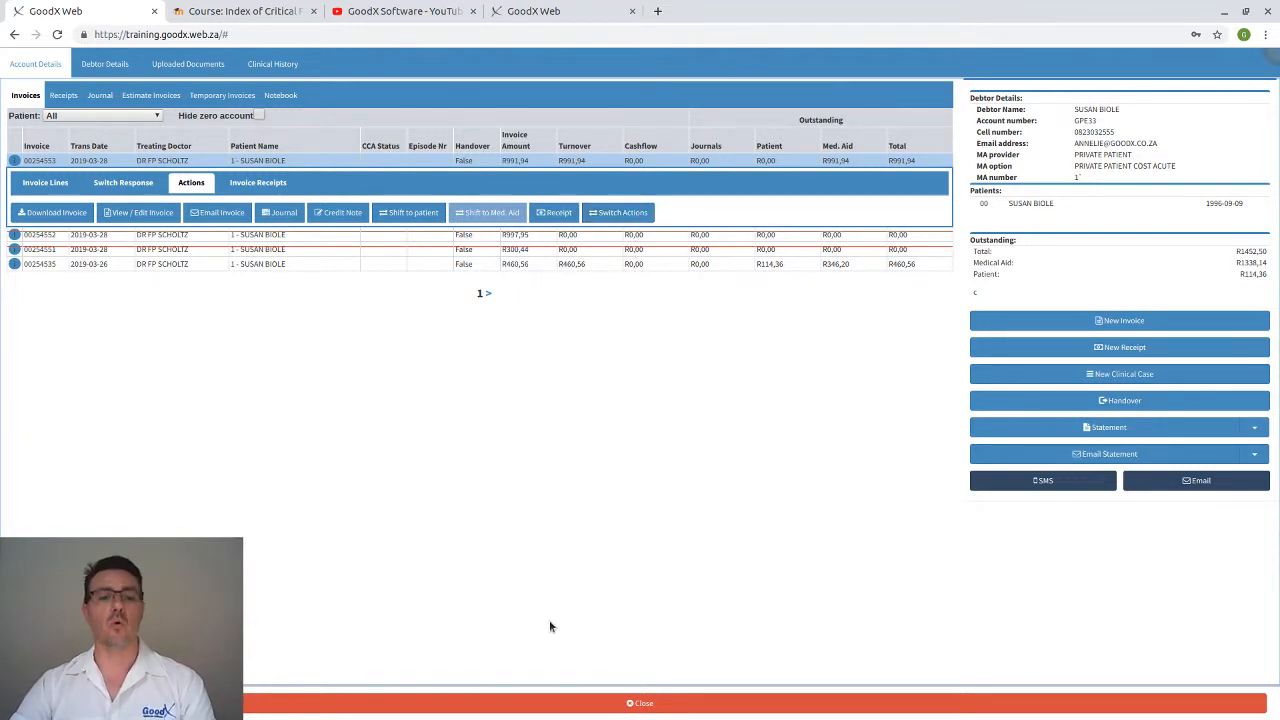
click(611, 705)
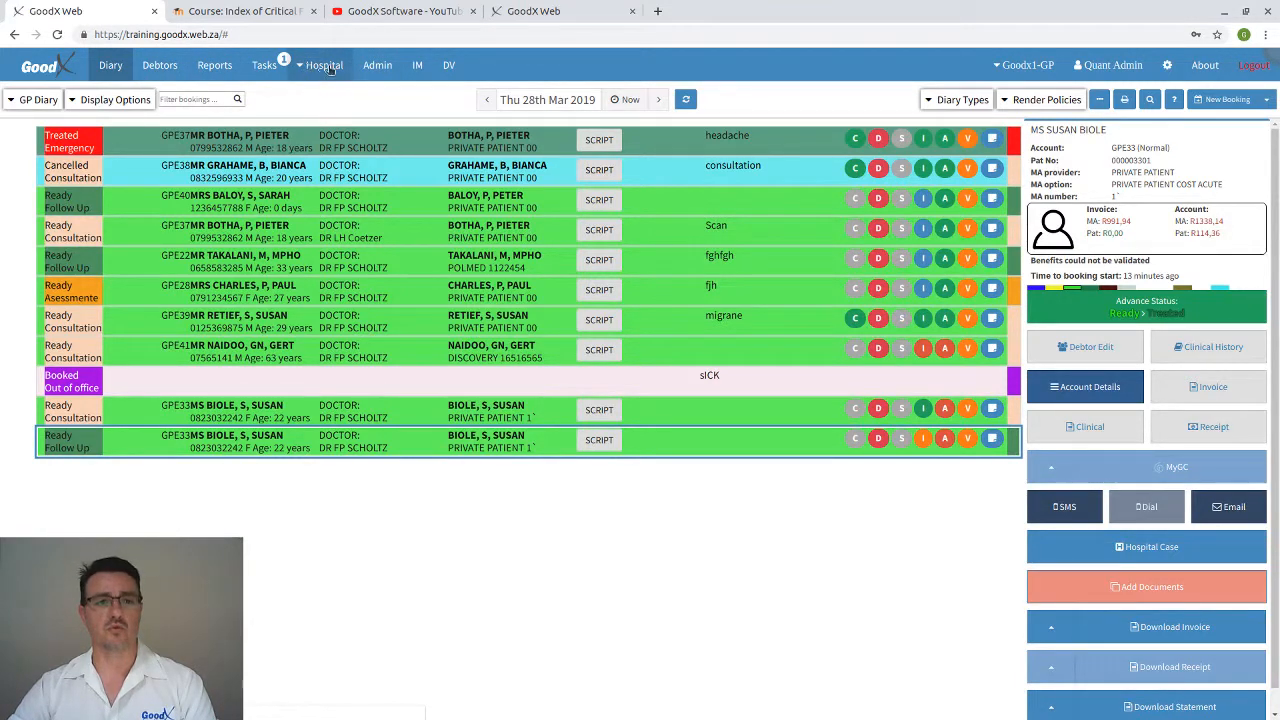
Open Admin's Switch History of claims flagged for submission, 2019-02-28 to 2019-03-28
click(378, 68)
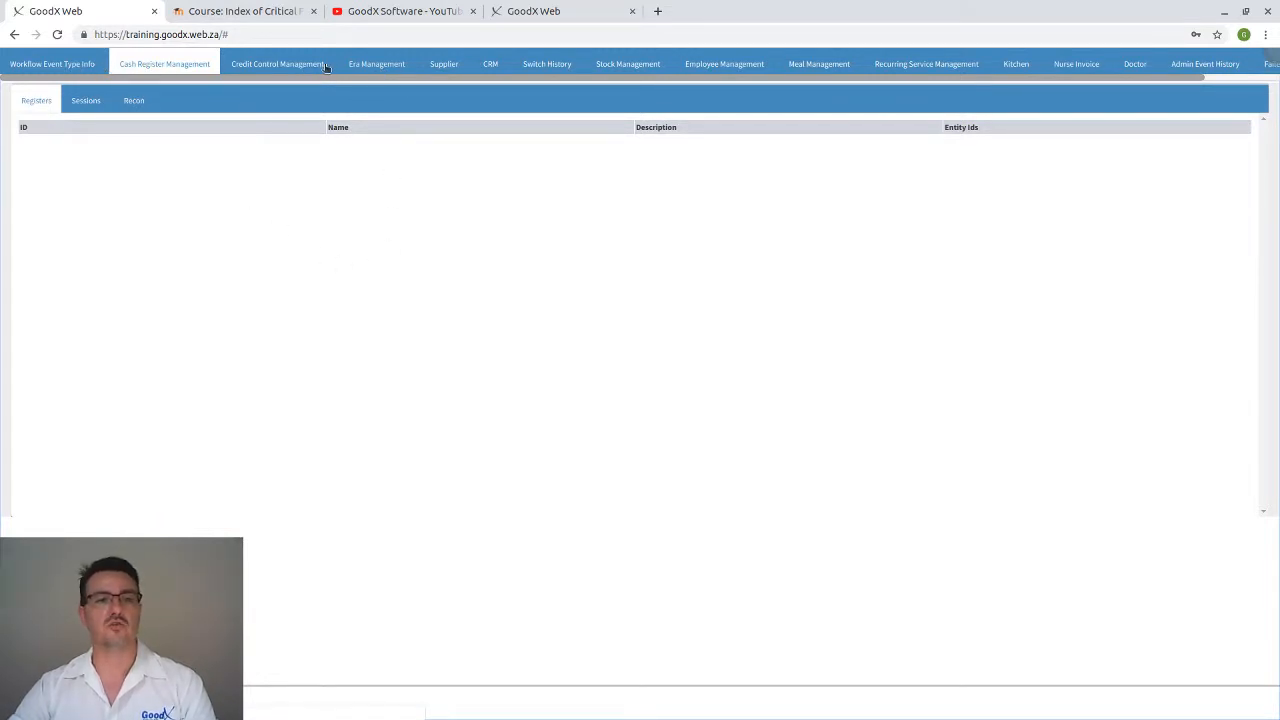
click(550, 64)
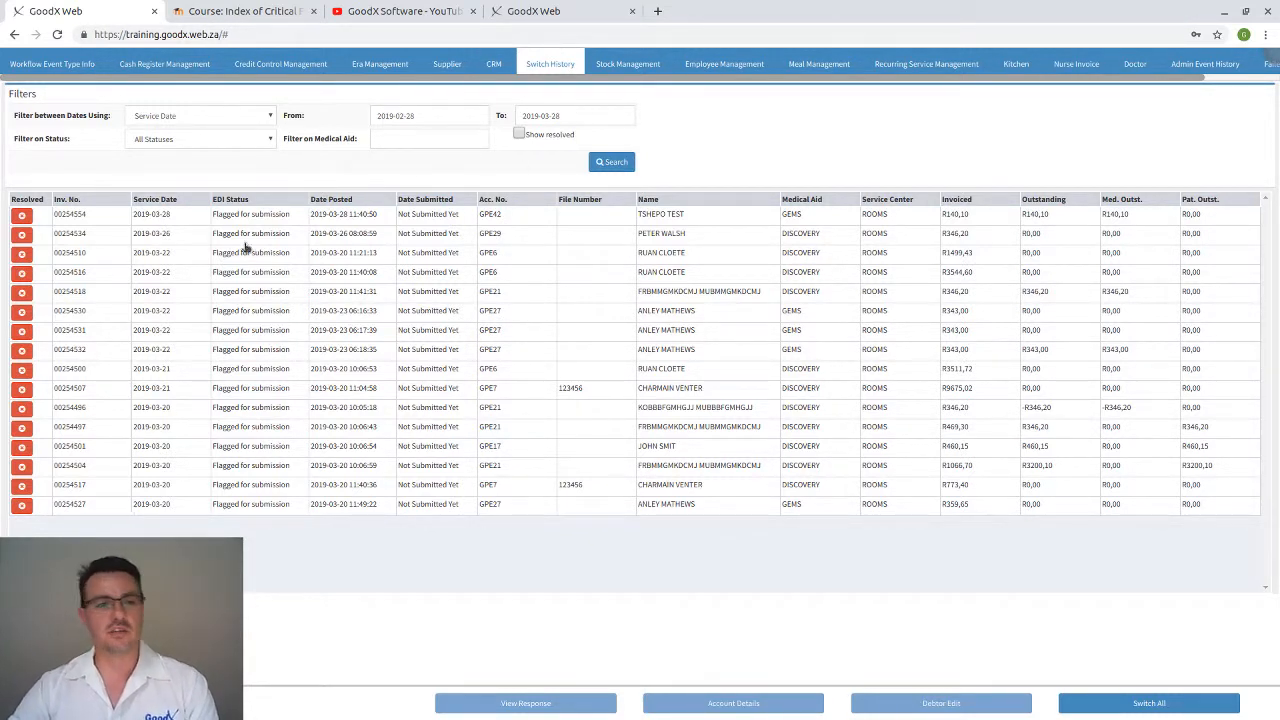
click(178, 220)
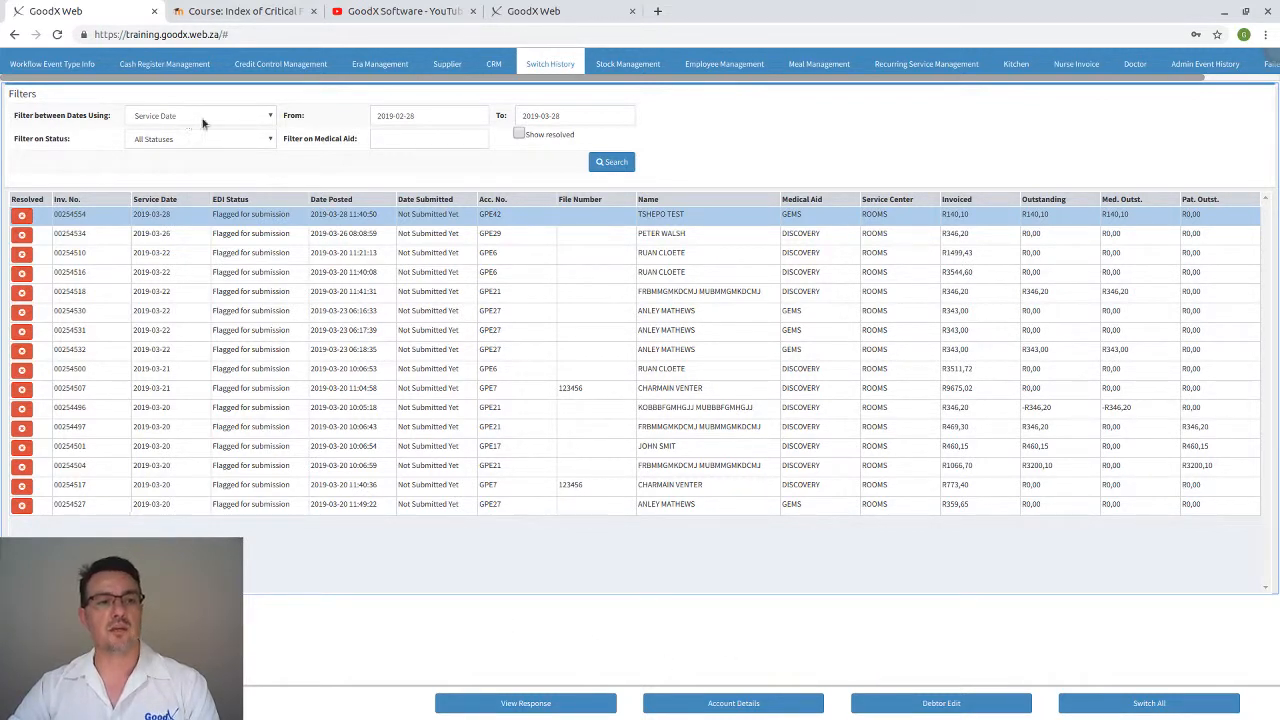
click(260, 123)
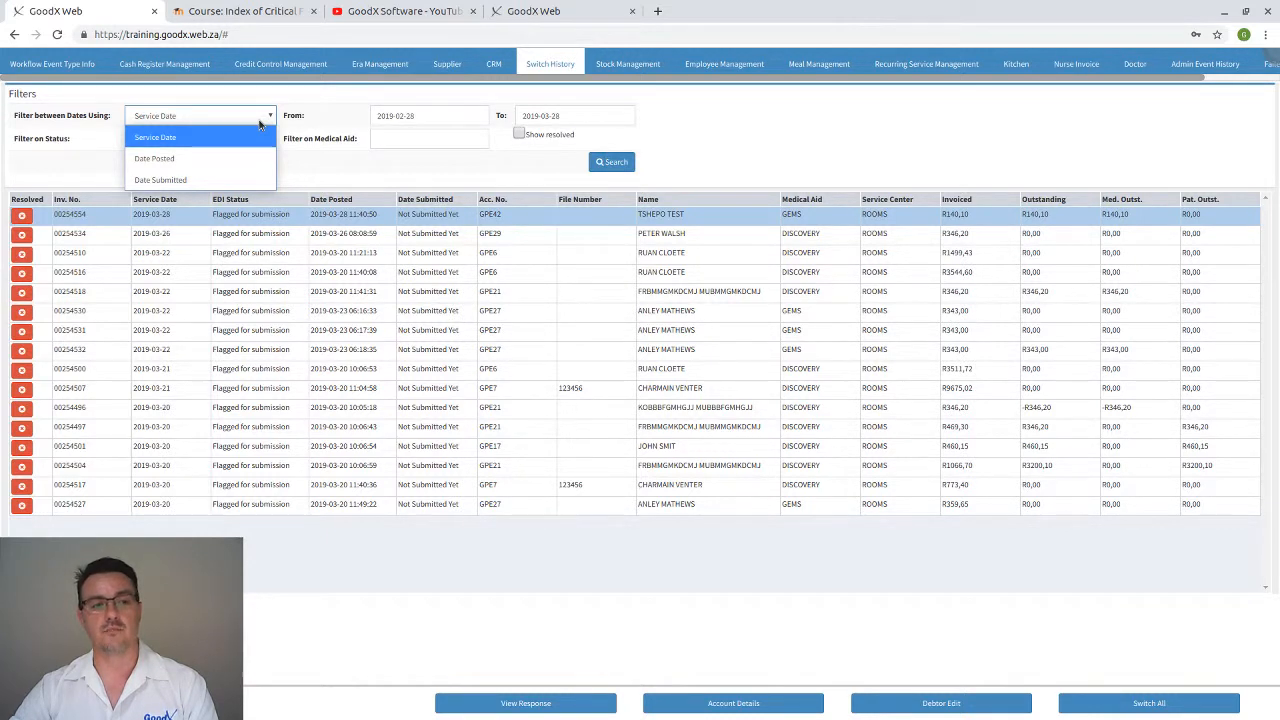
click(260, 123)
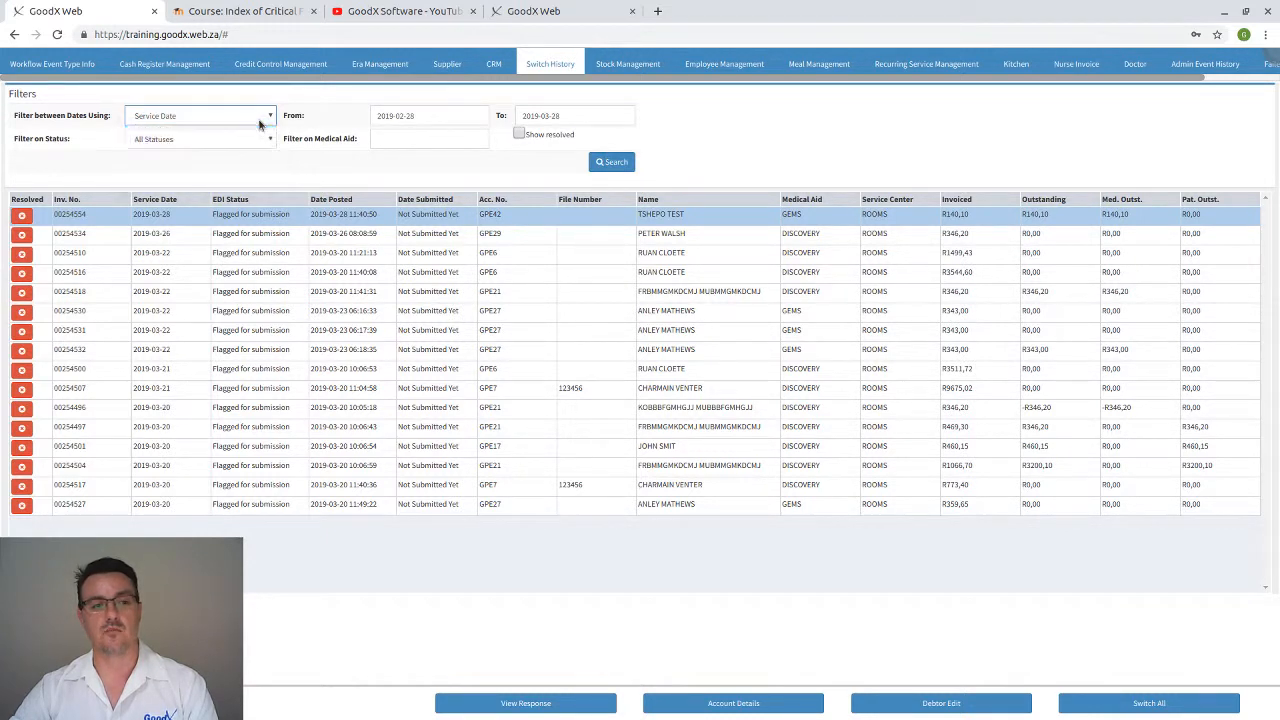
click(186, 124)
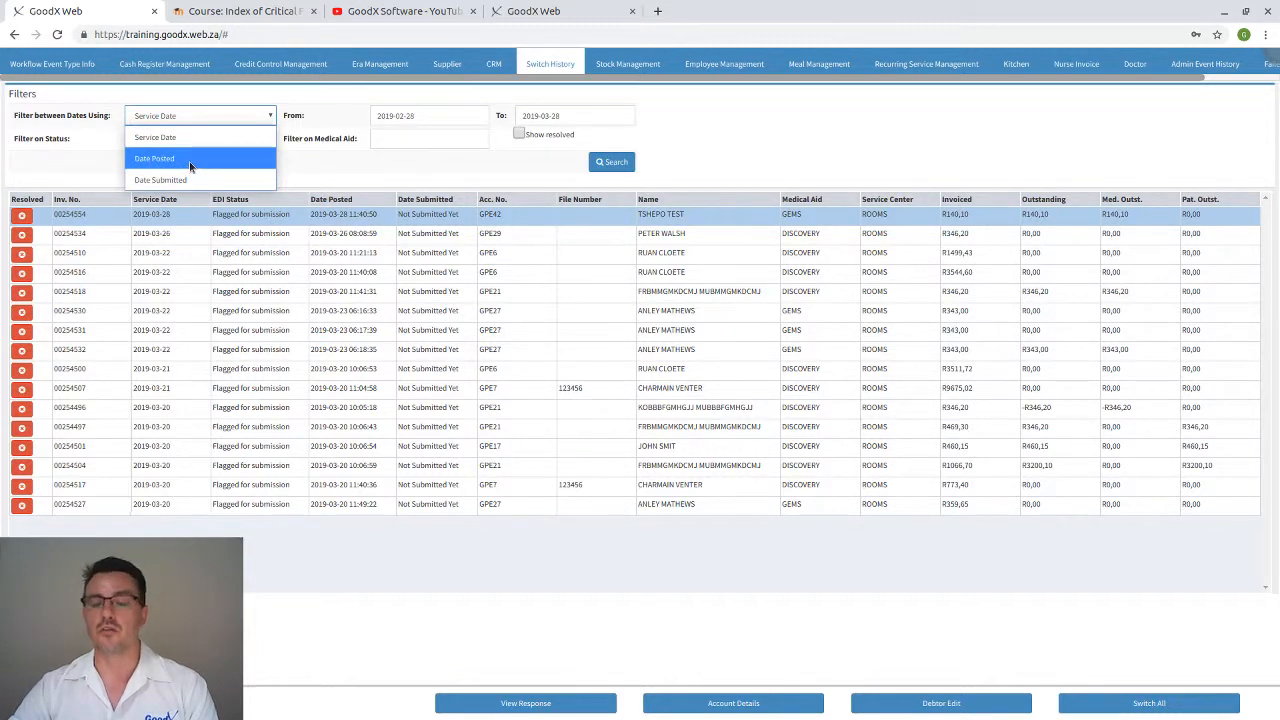
click(226, 93)
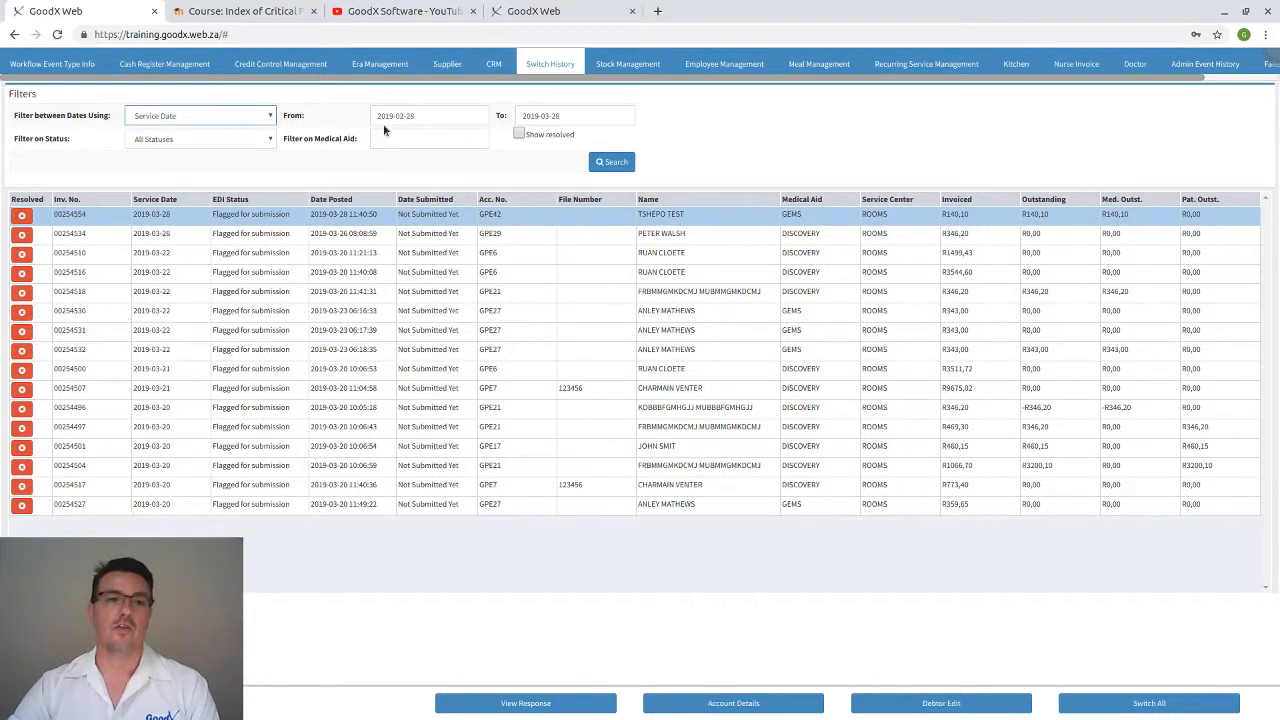
click(446, 115)
click(720, 106)
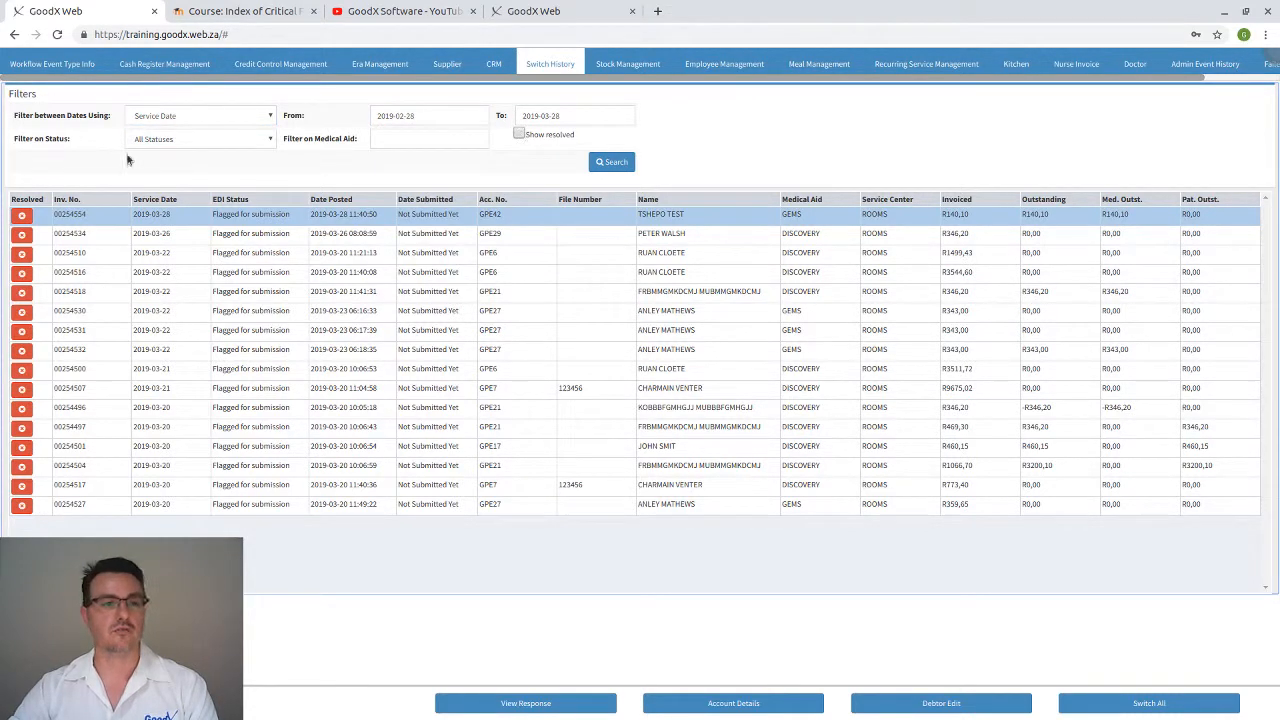
click(411, 140)
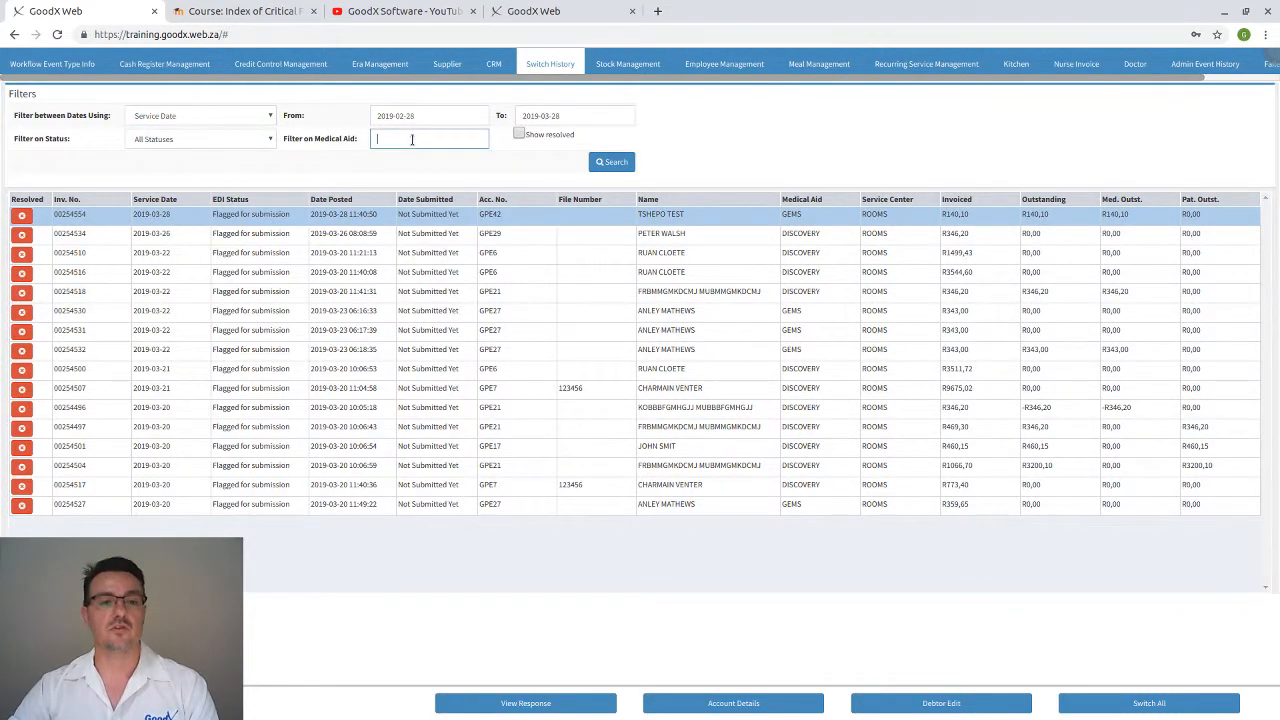
text(d)
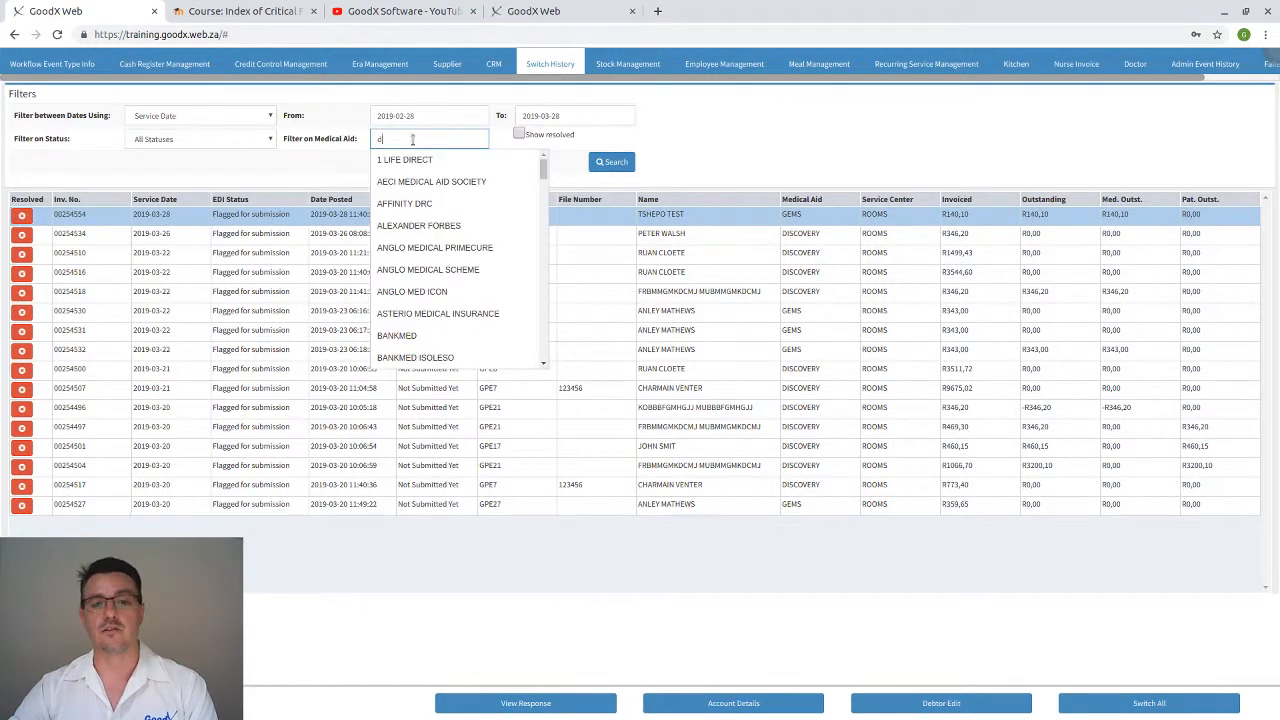
key(BackSpace)
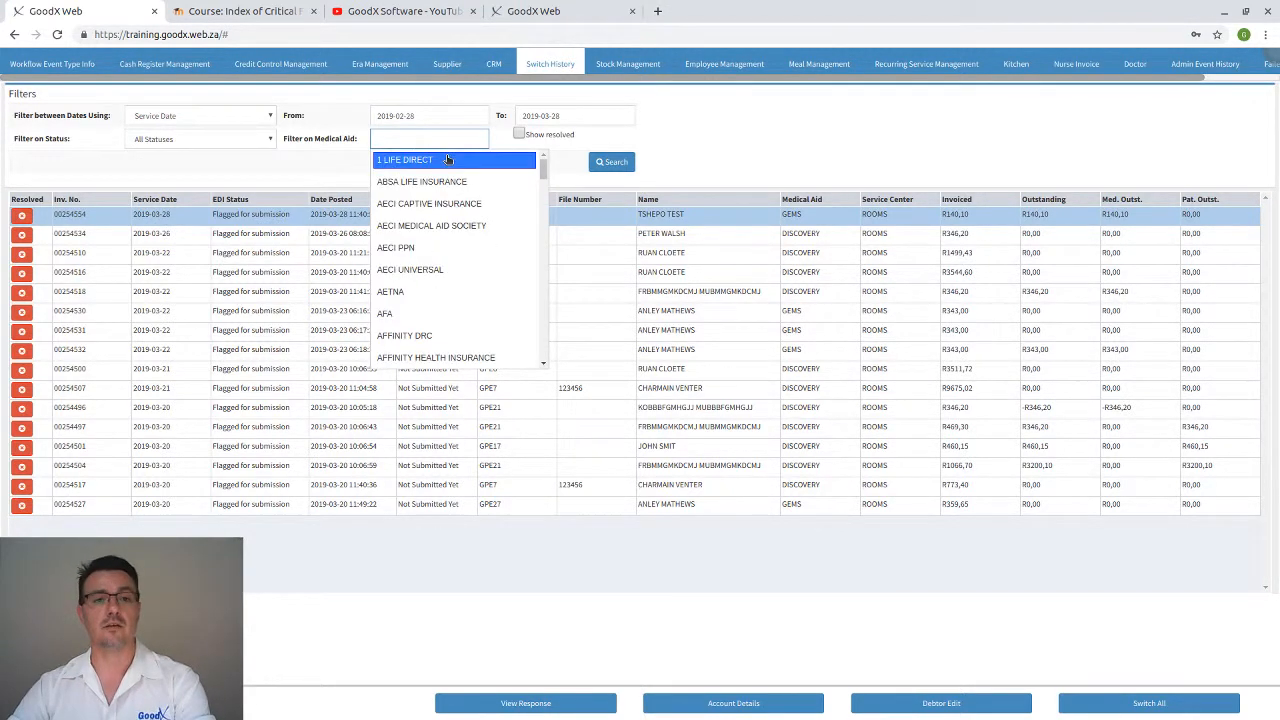
click(682, 130)
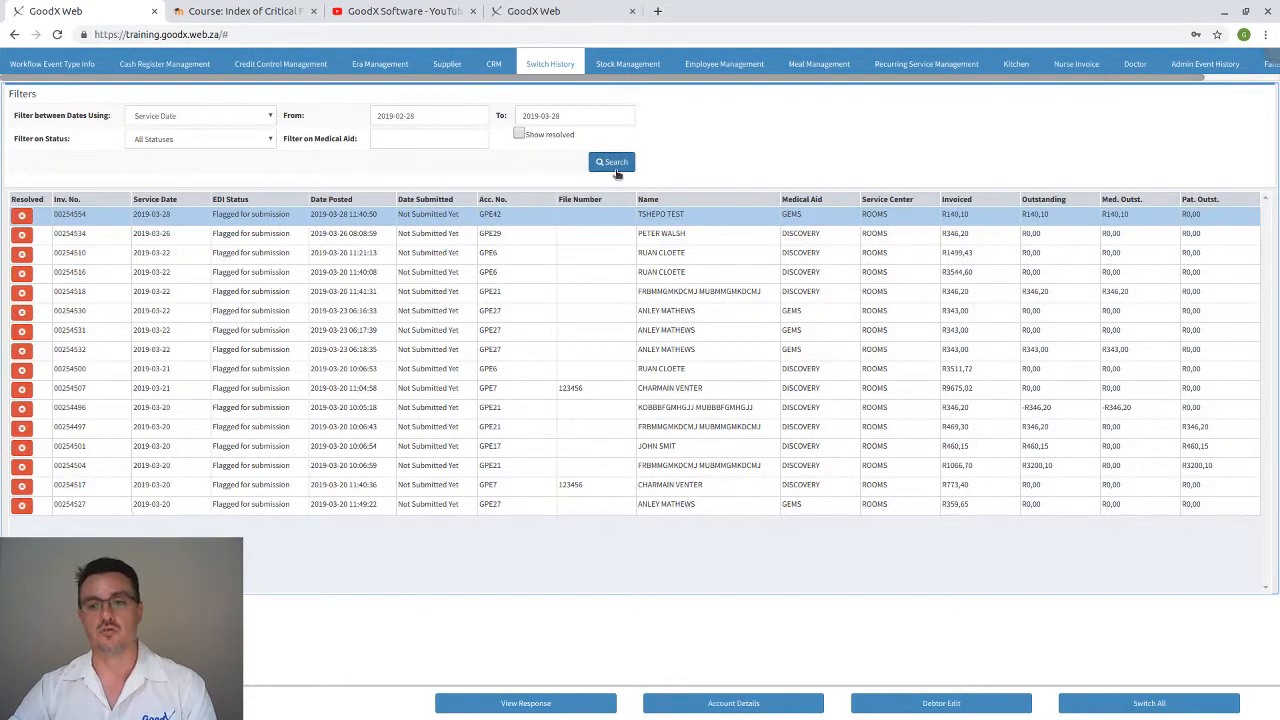
click(197, 140)
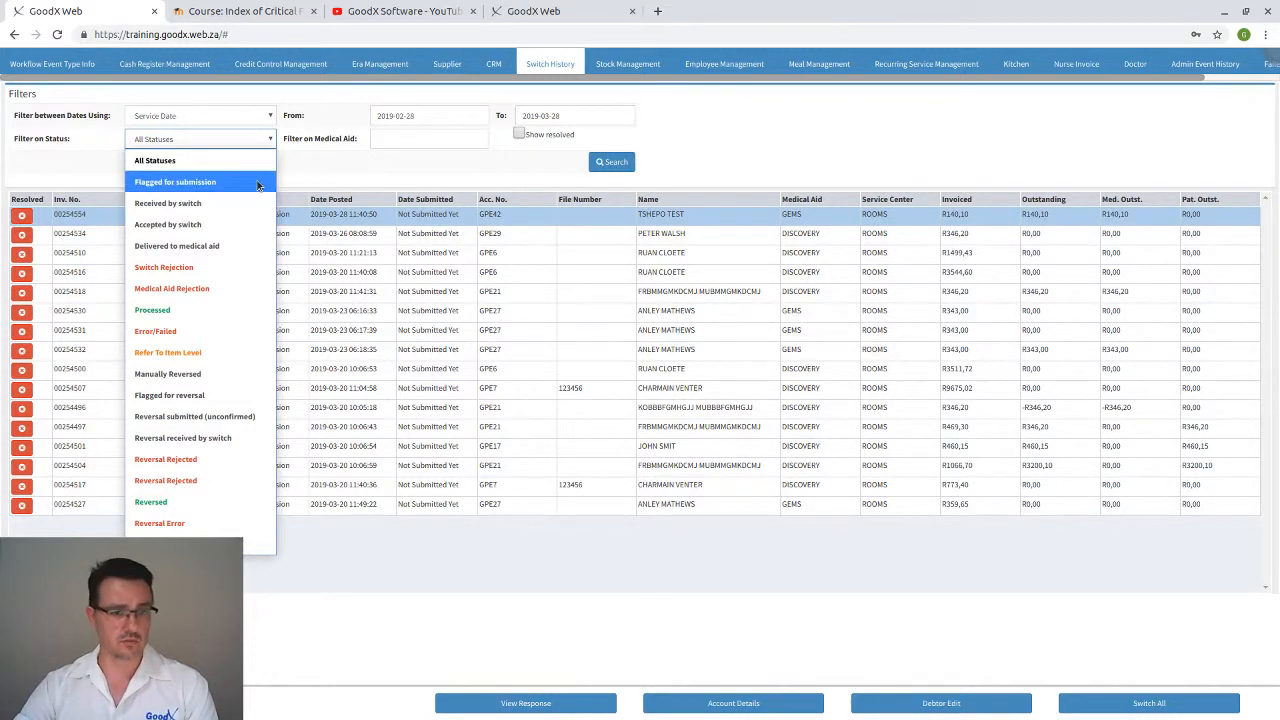
click(326, 174)
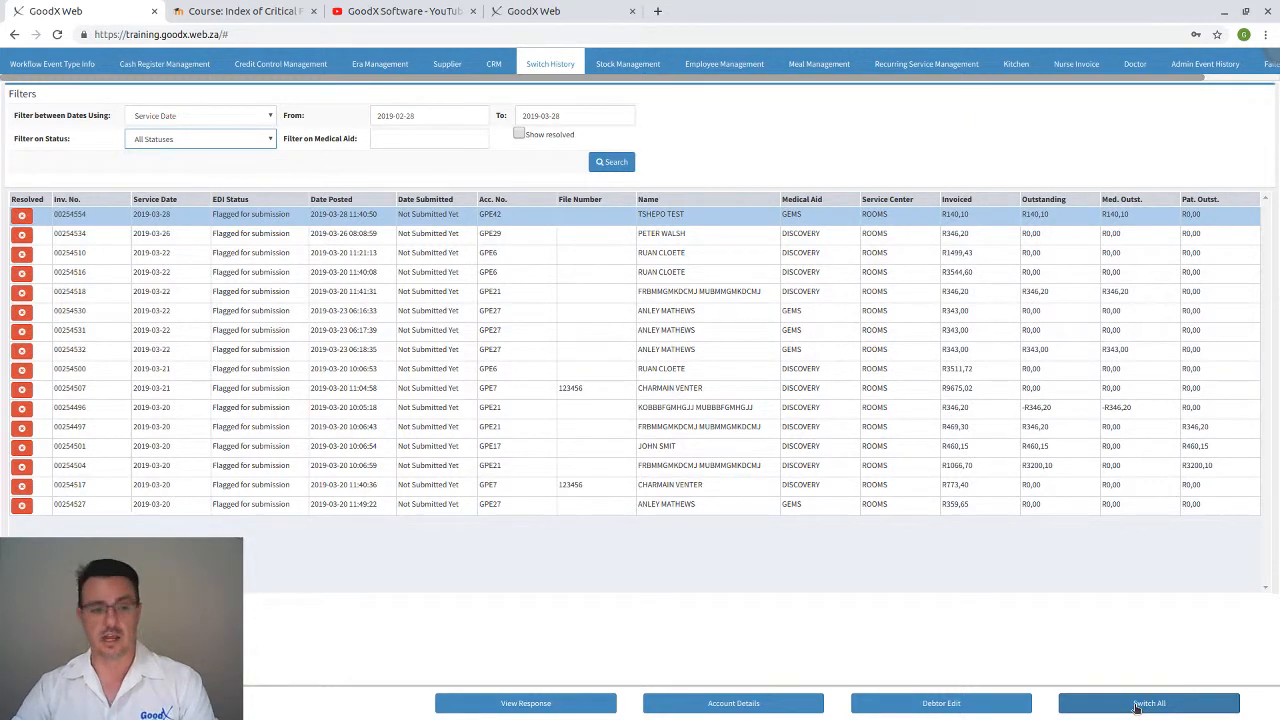
Drop down the Filter on Status list of claim statuses in Switch History
click(225, 139)
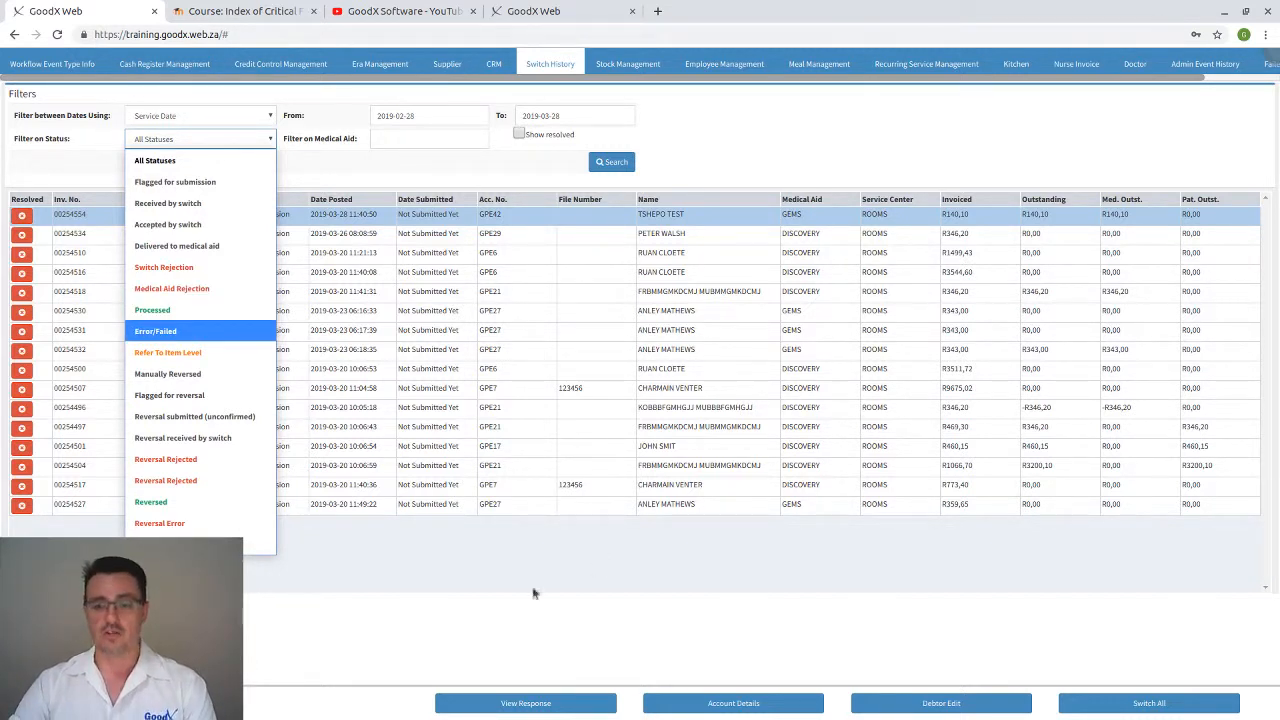
Reload Switch History via Admin, dismiss the status list, and select the top R140,10 claim
key(Escape)
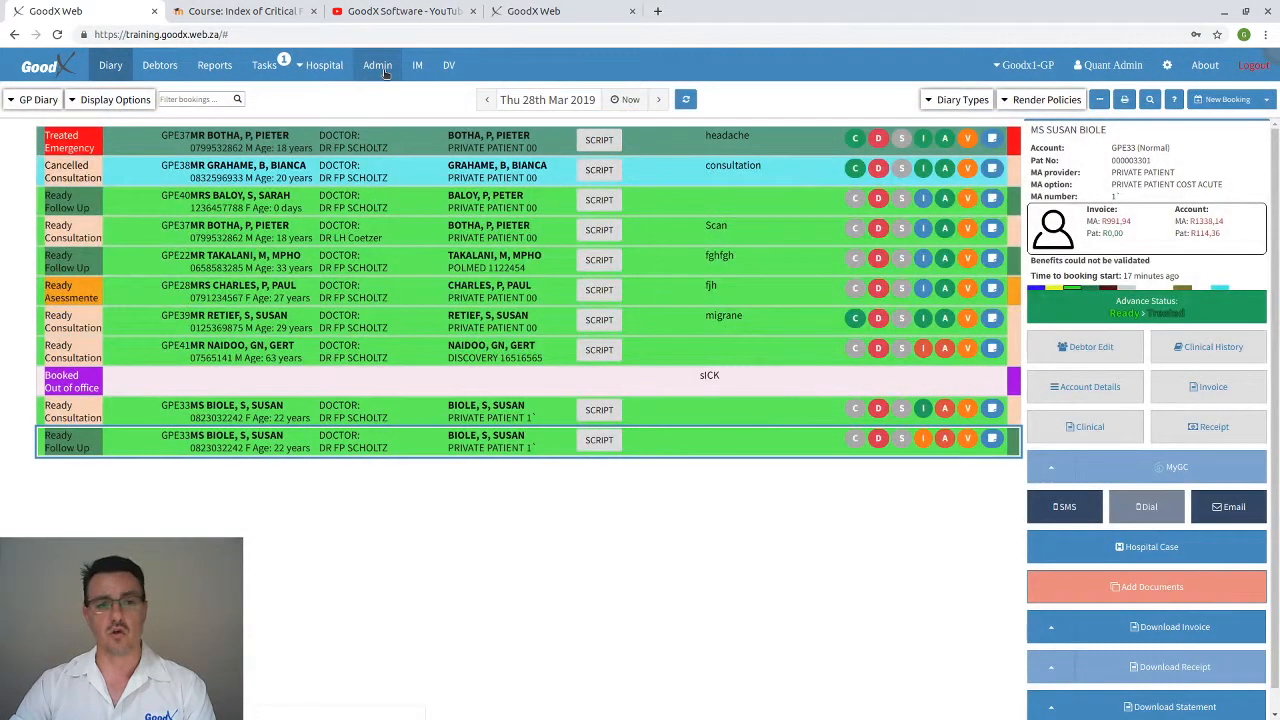
click(380, 68)
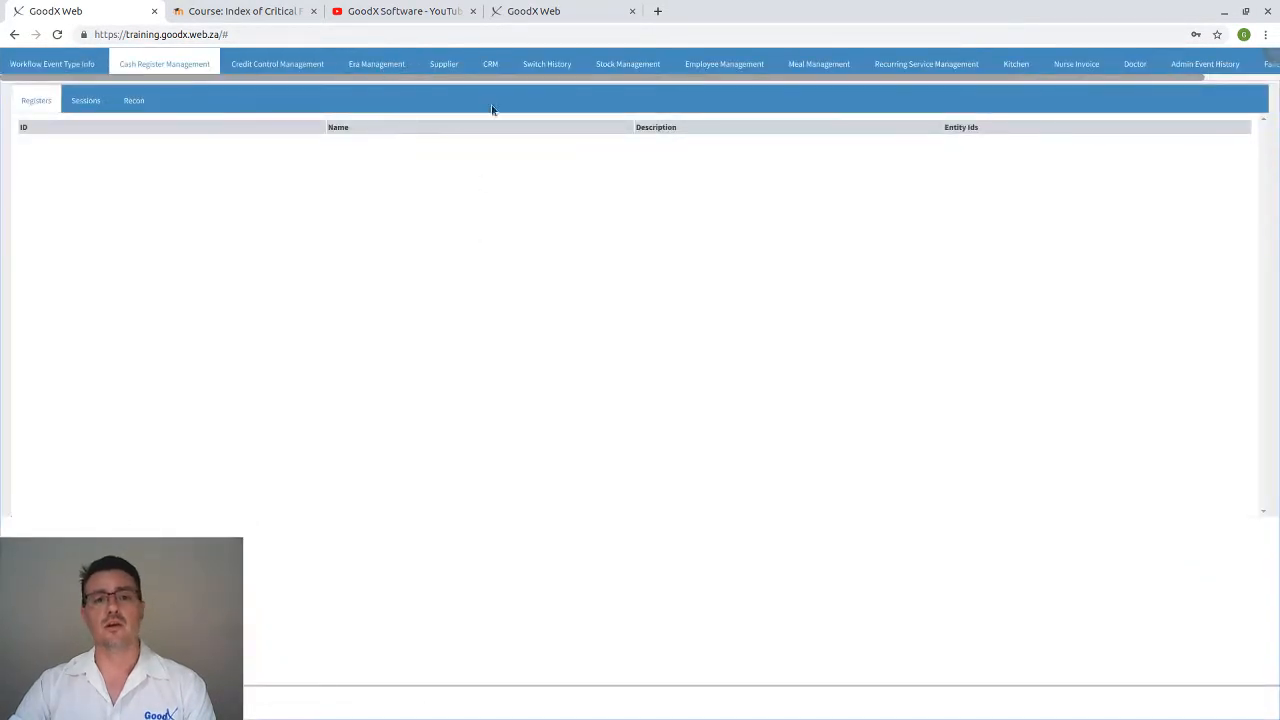
click(540, 64)
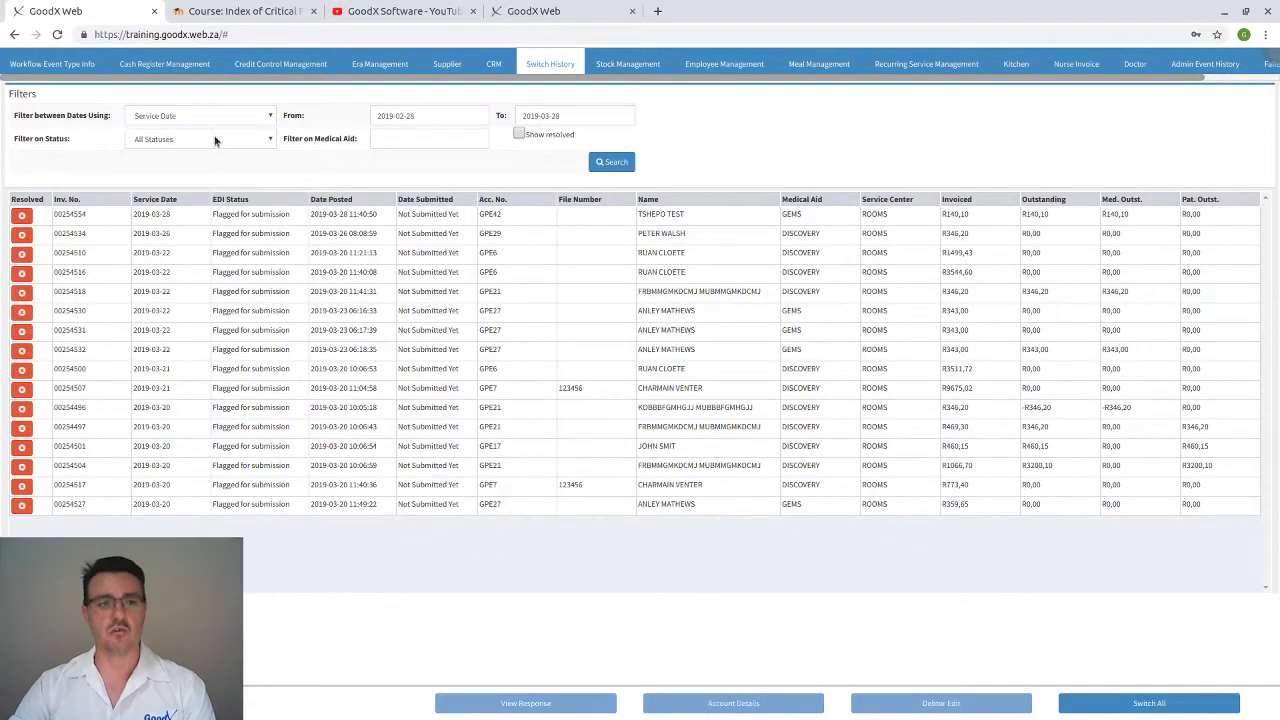
click(214, 139)
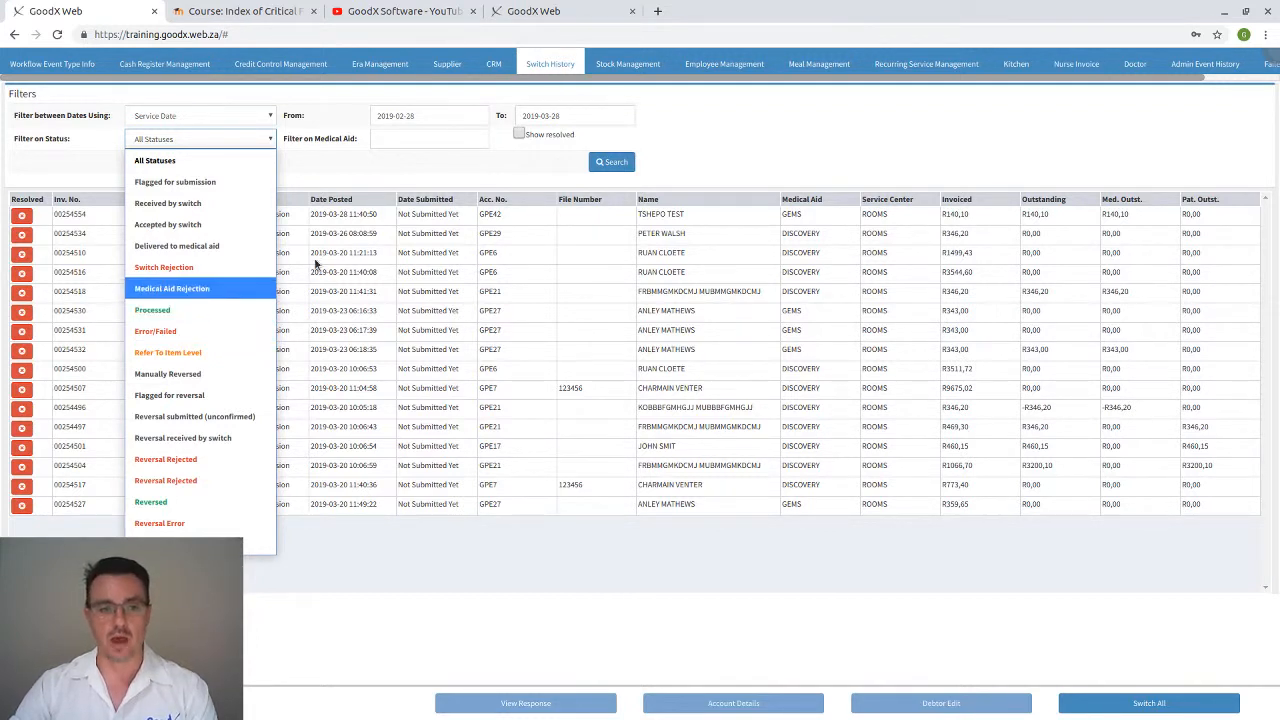
click(352, 220)
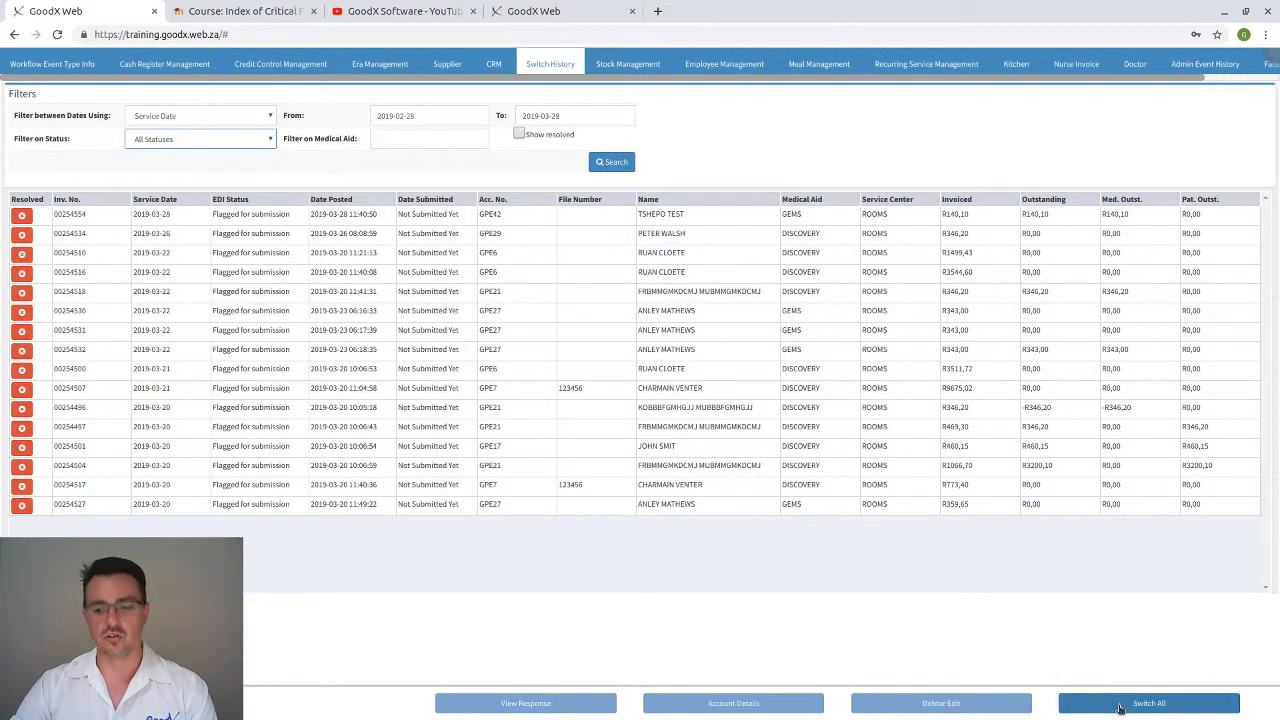
click(256, 215)
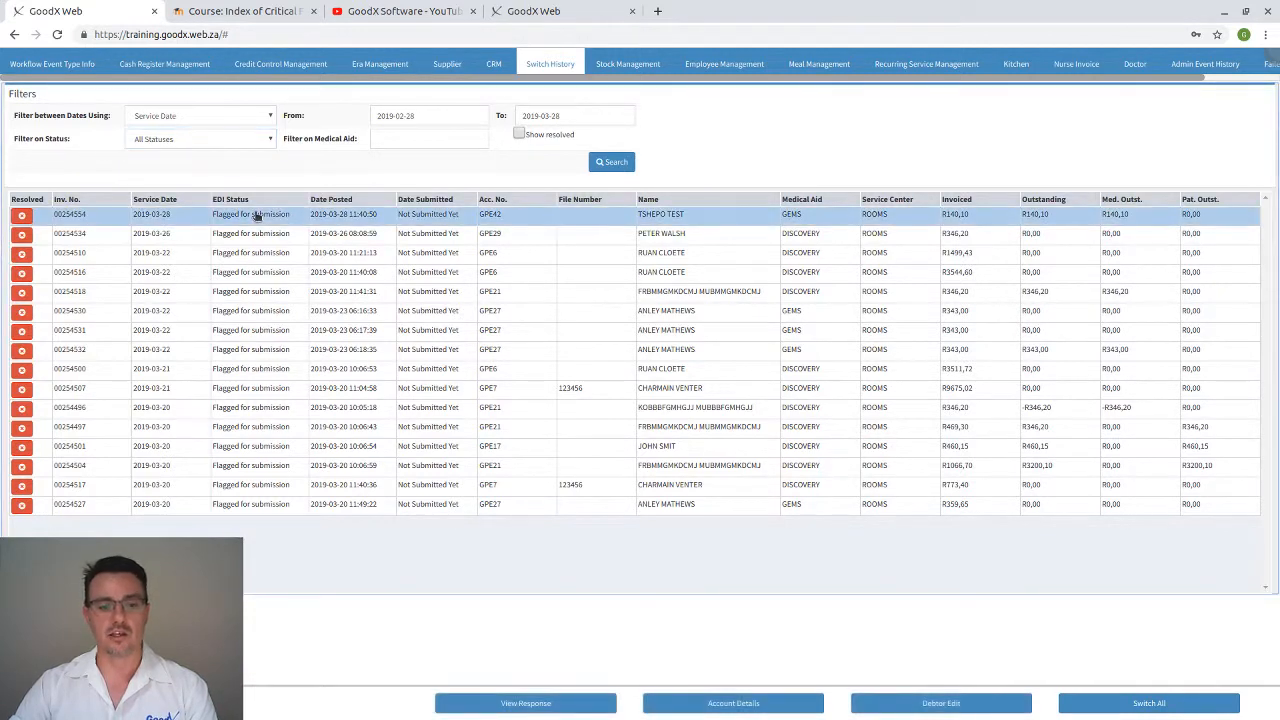
click(727, 704)
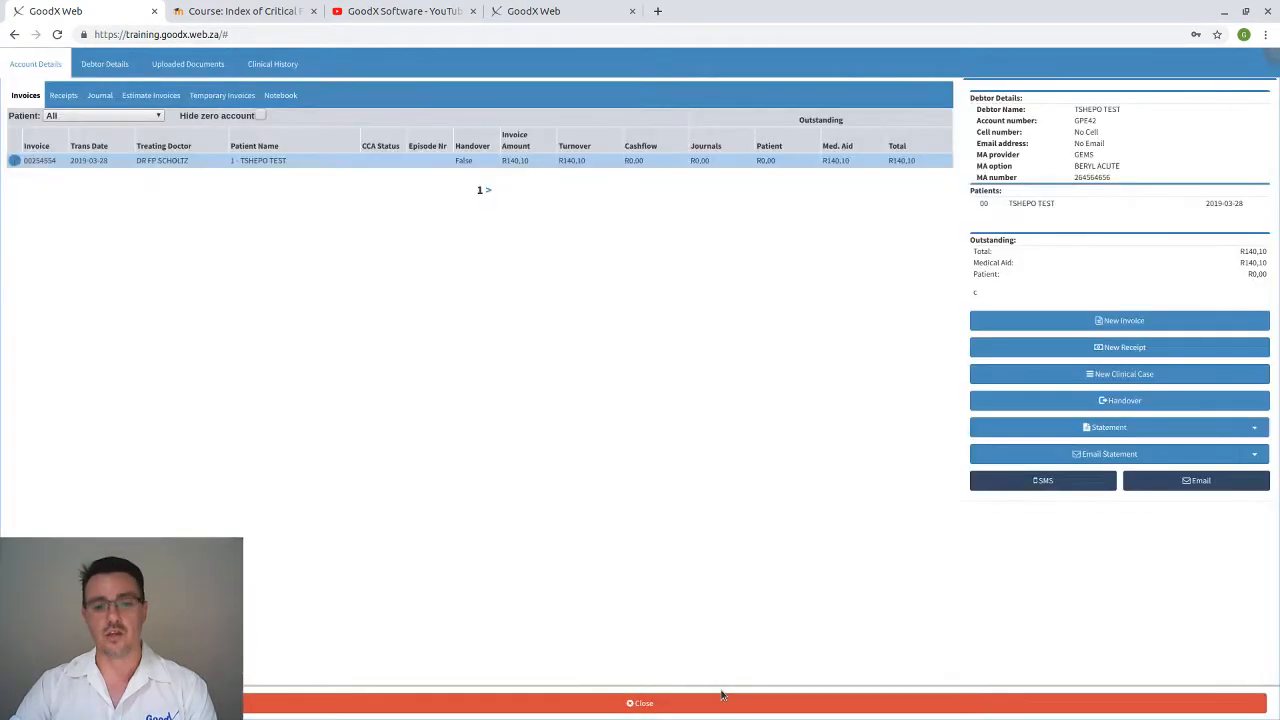
click(432, 164)
click(148, 218)
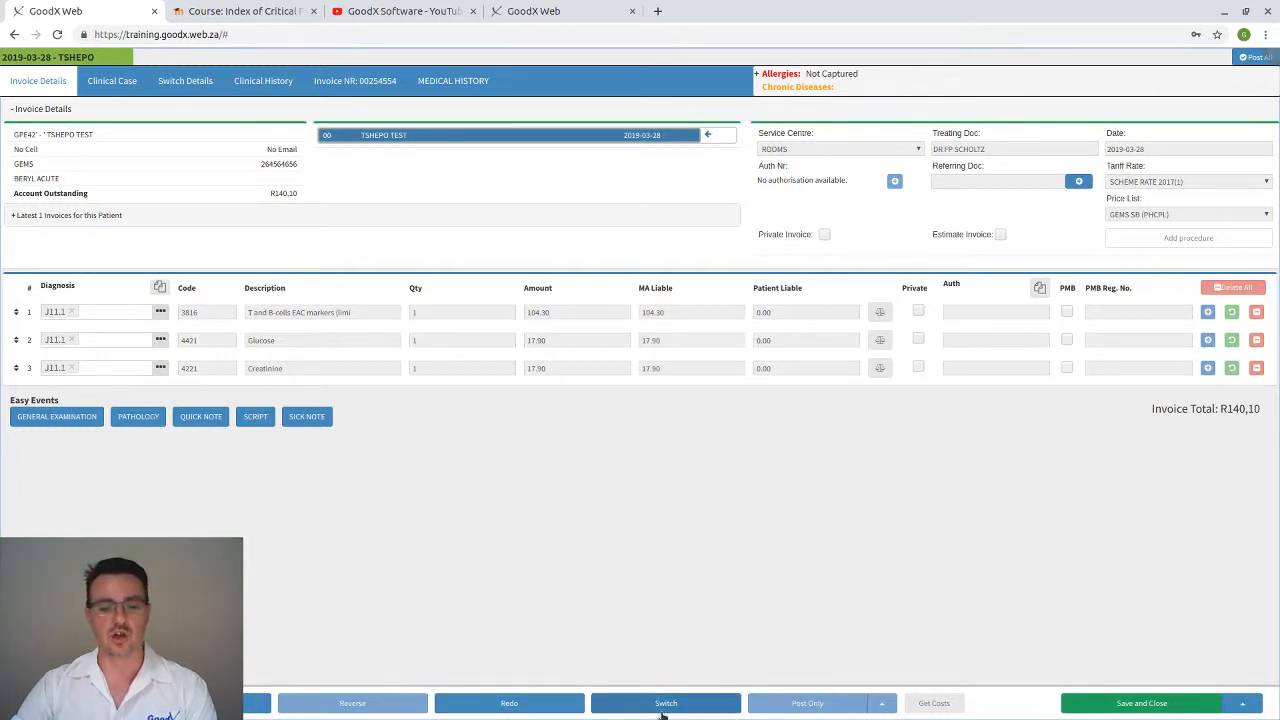
click(256, 703)
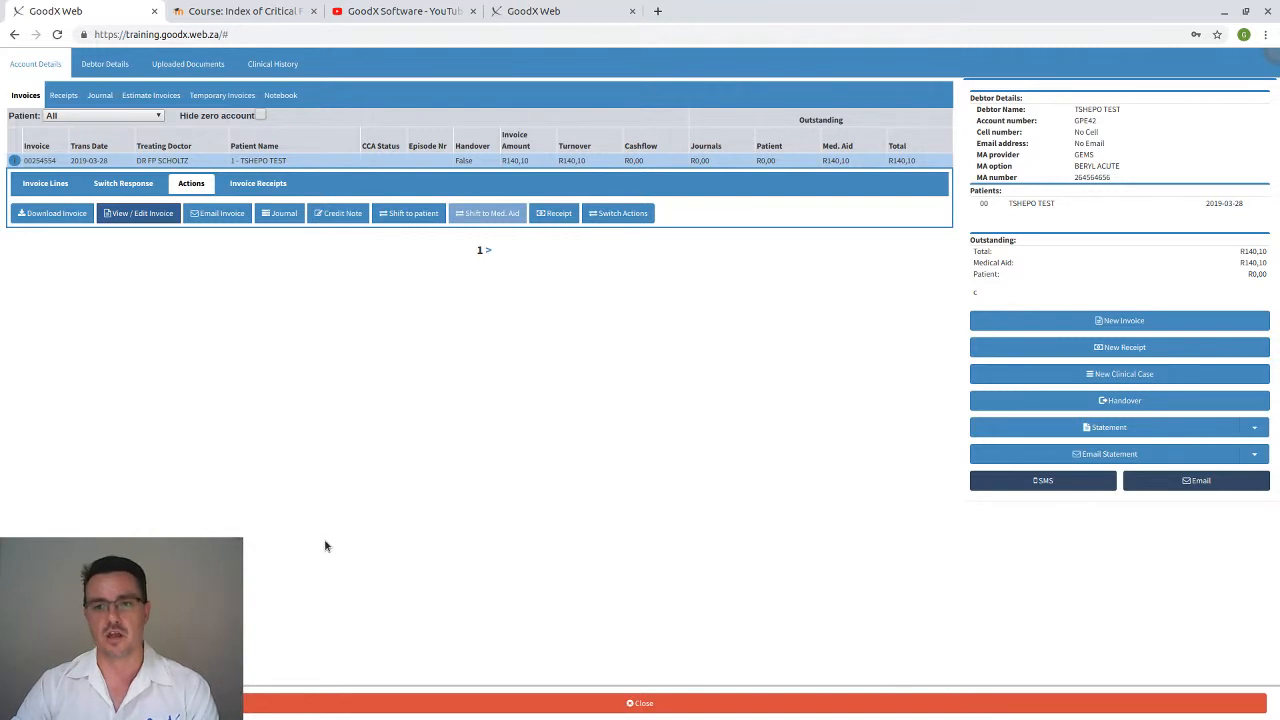
click(288, 704)
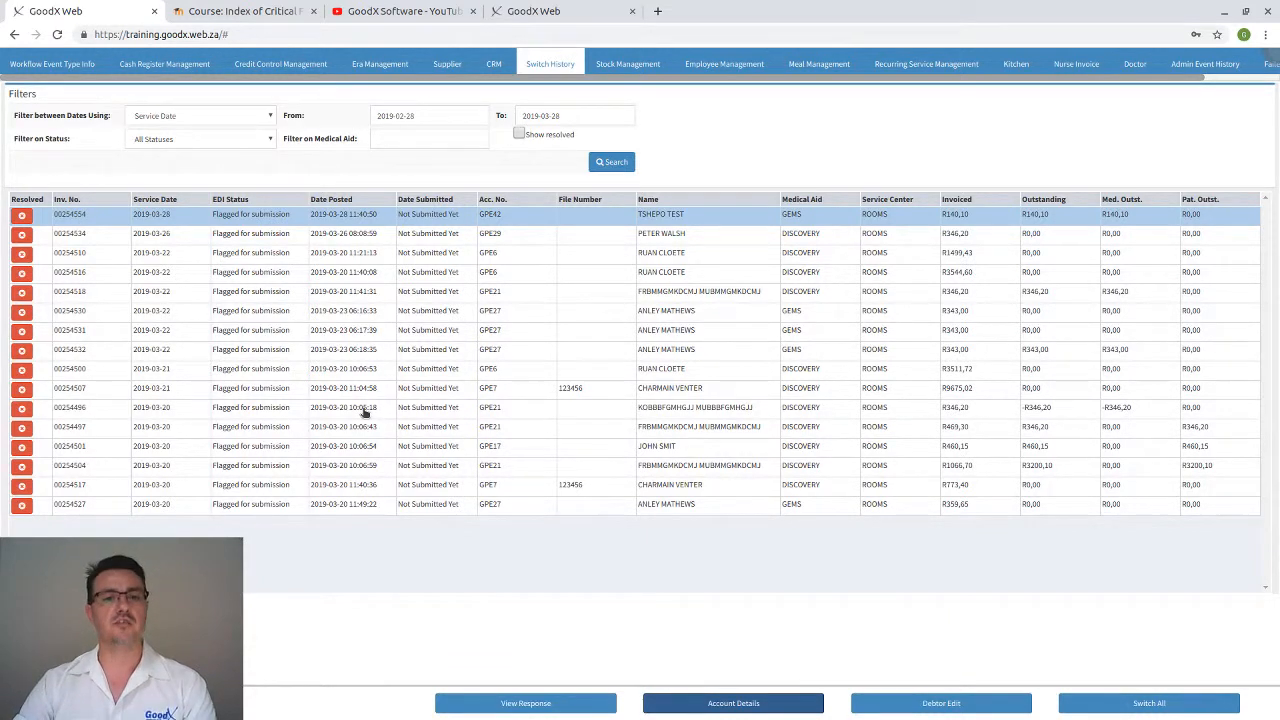
click(252, 256)
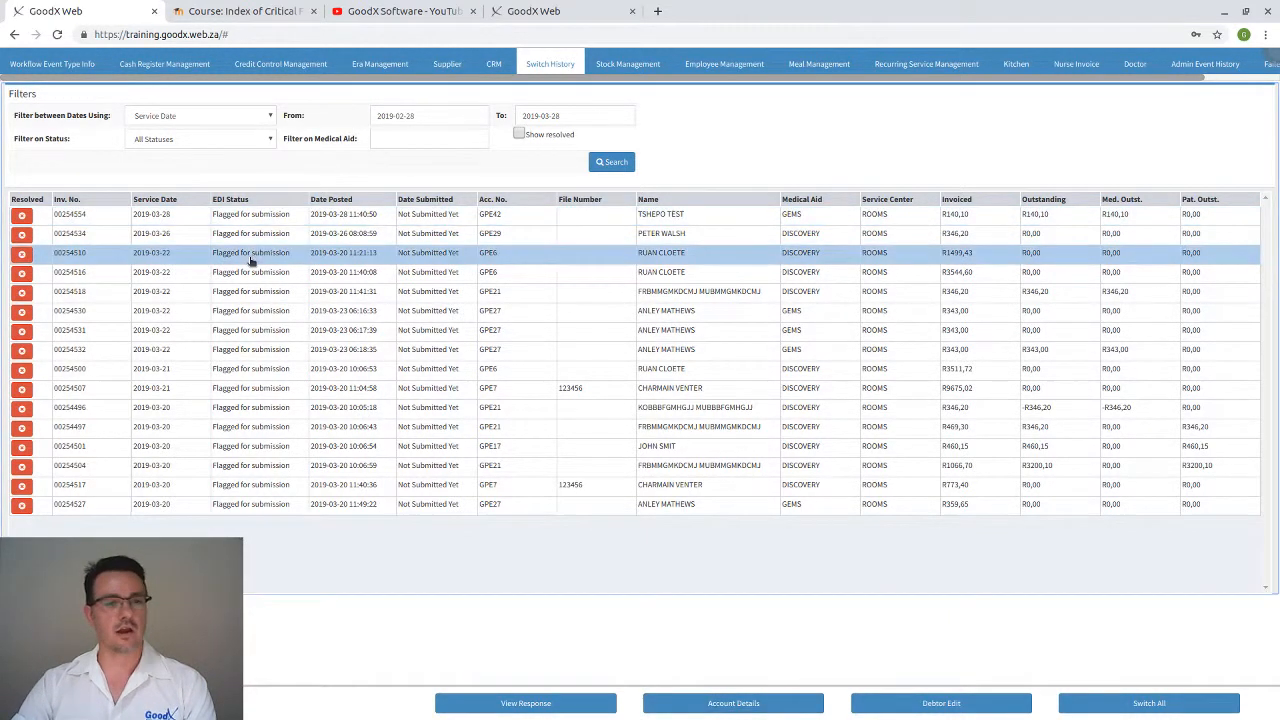
click(557, 704)
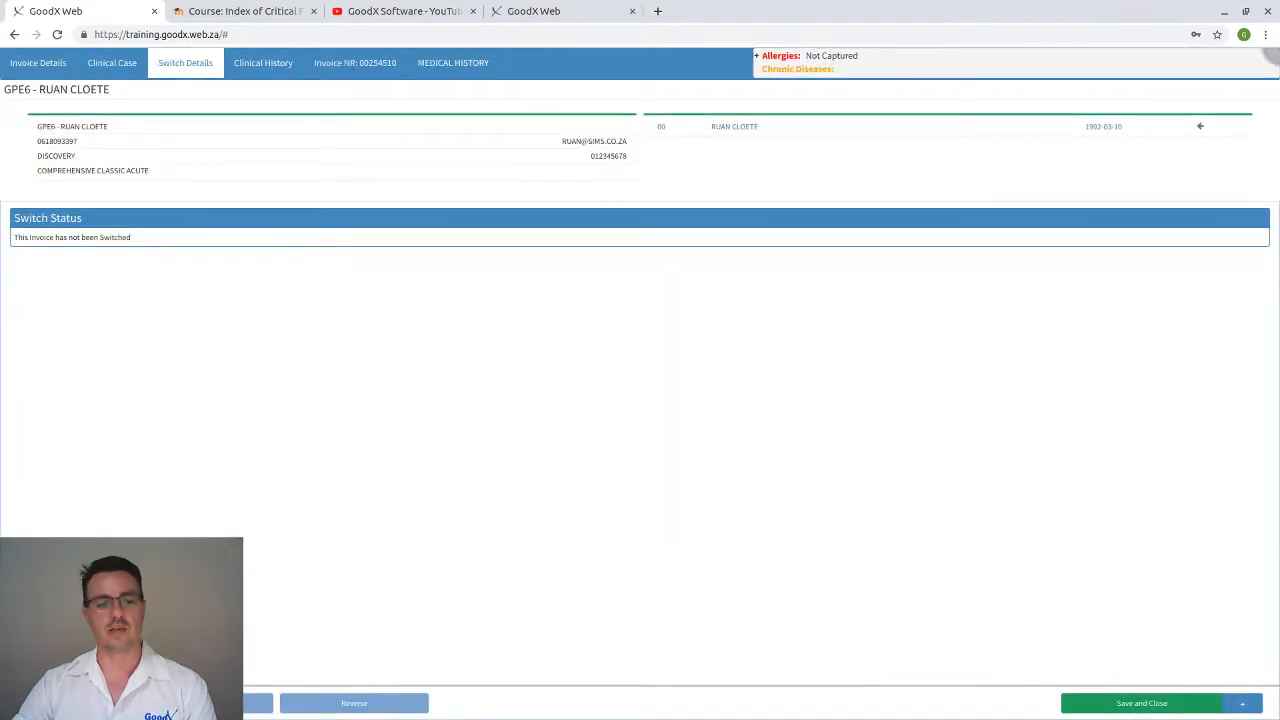
click(65, 703)
click(529, 214)
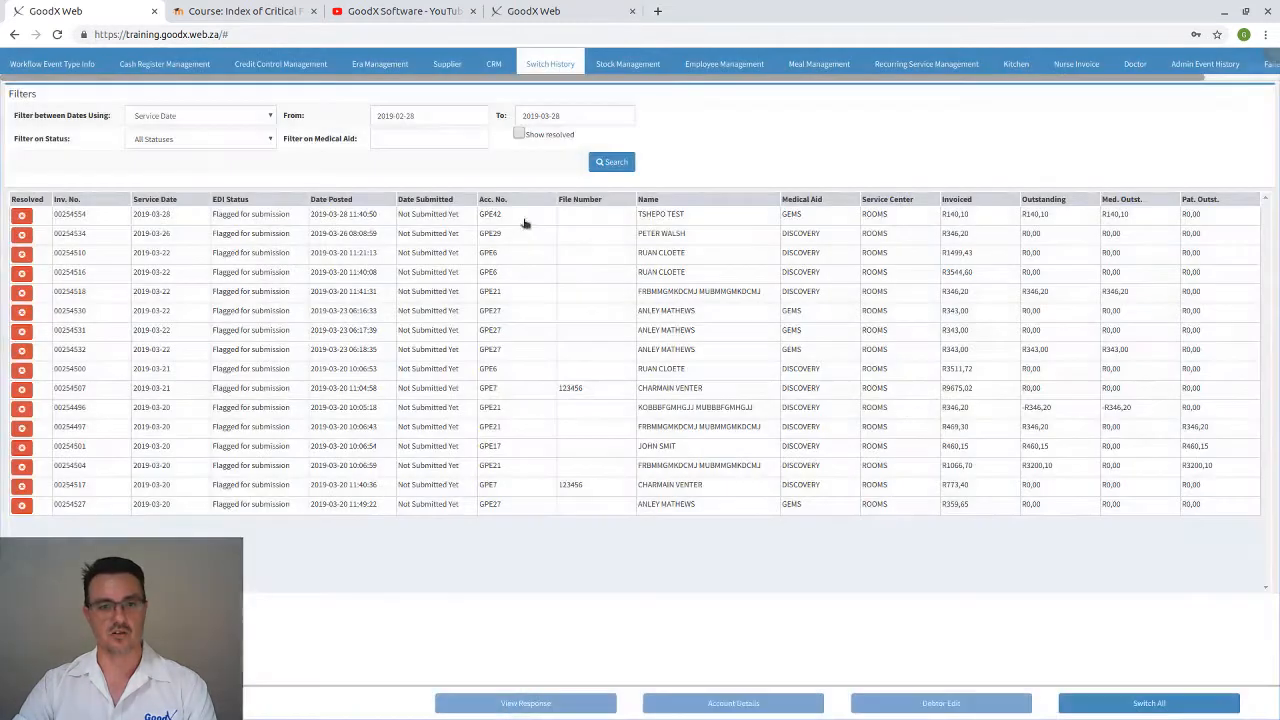
click(383, 256)
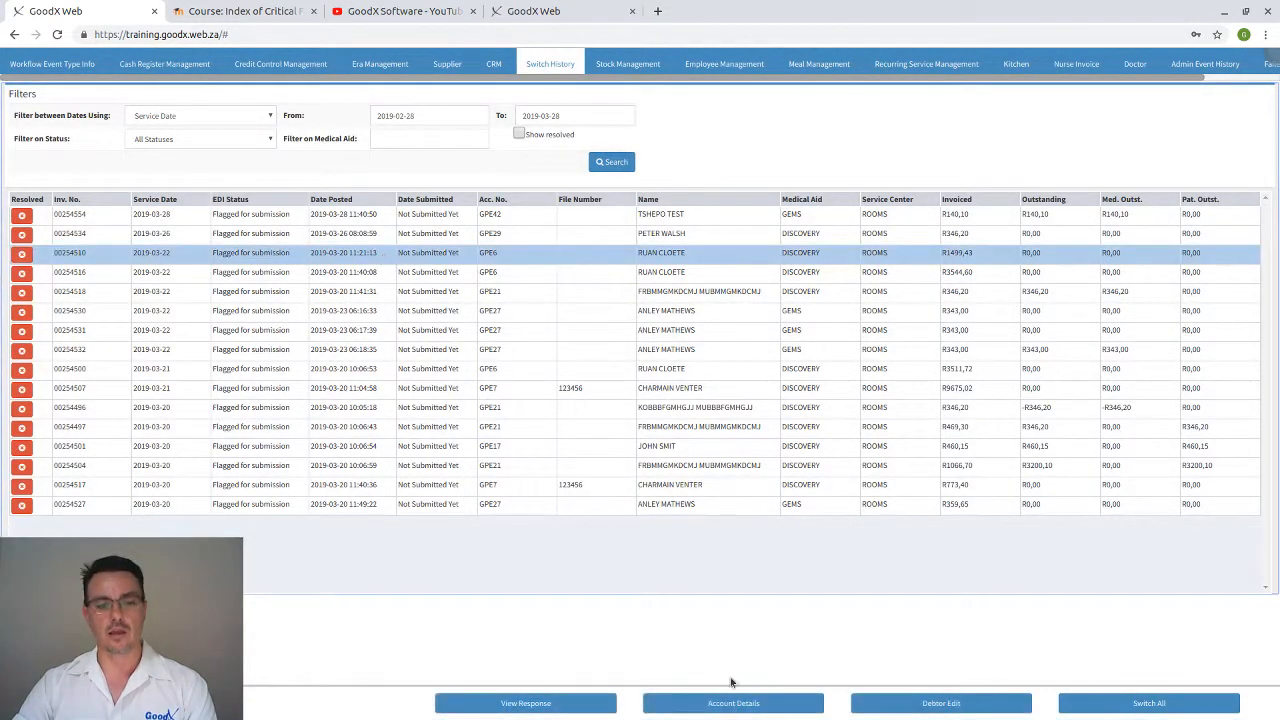
click(941, 703)
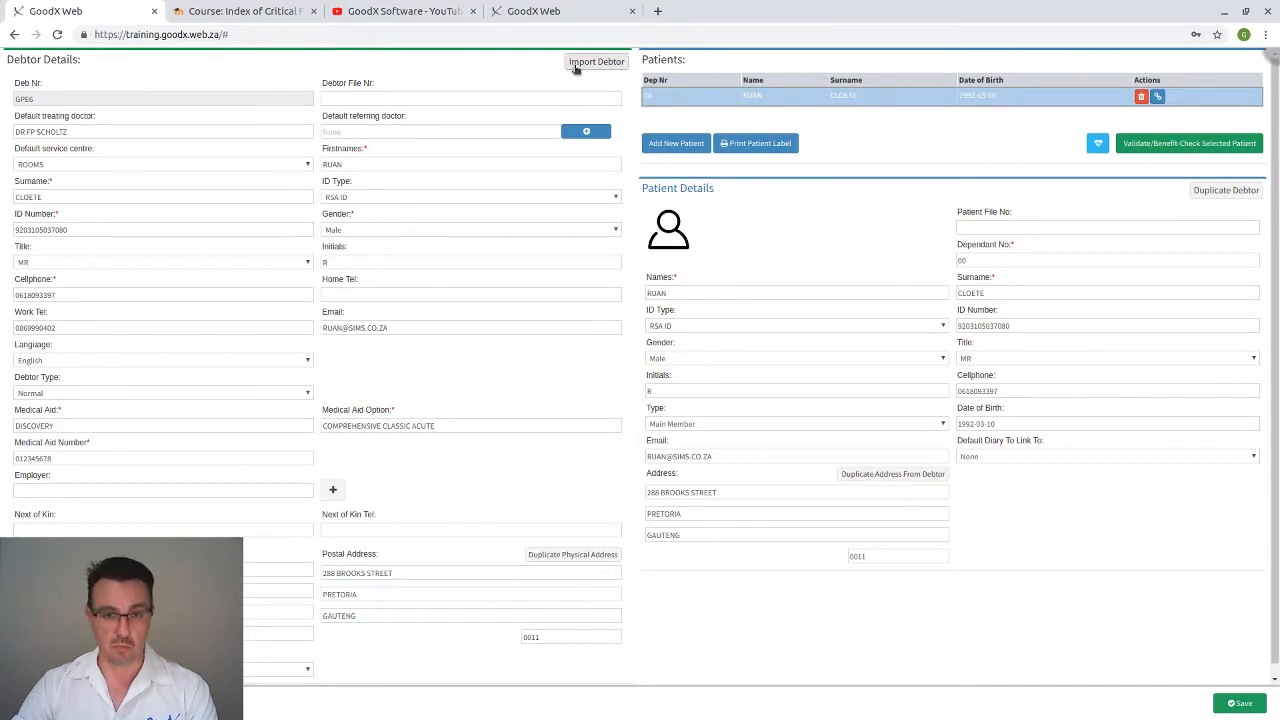
click(1272, 55)
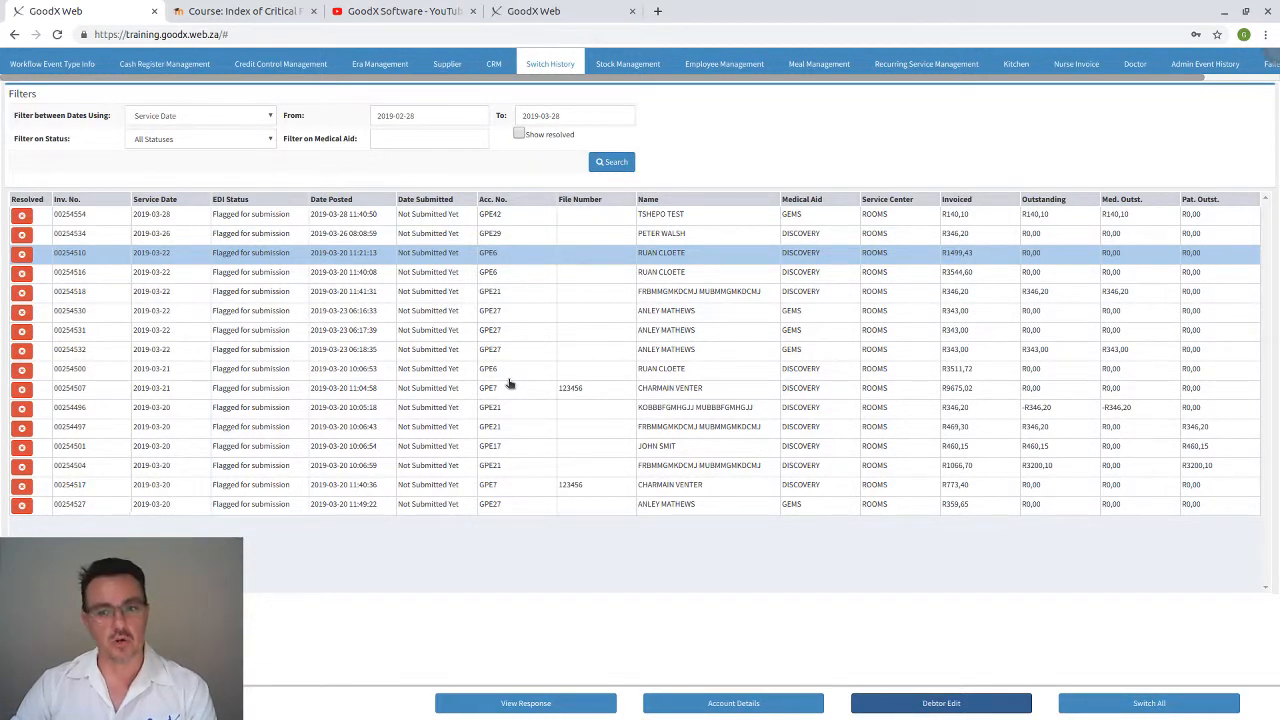
click(489, 272)
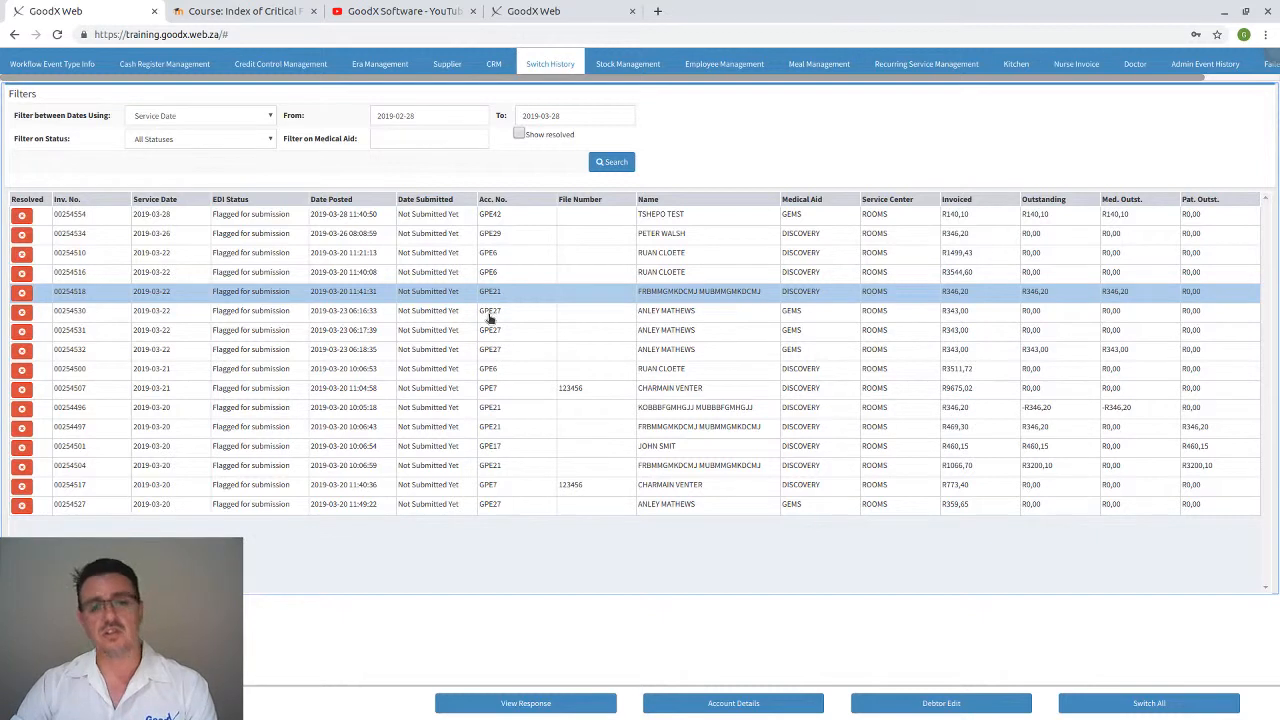
click(490, 314)
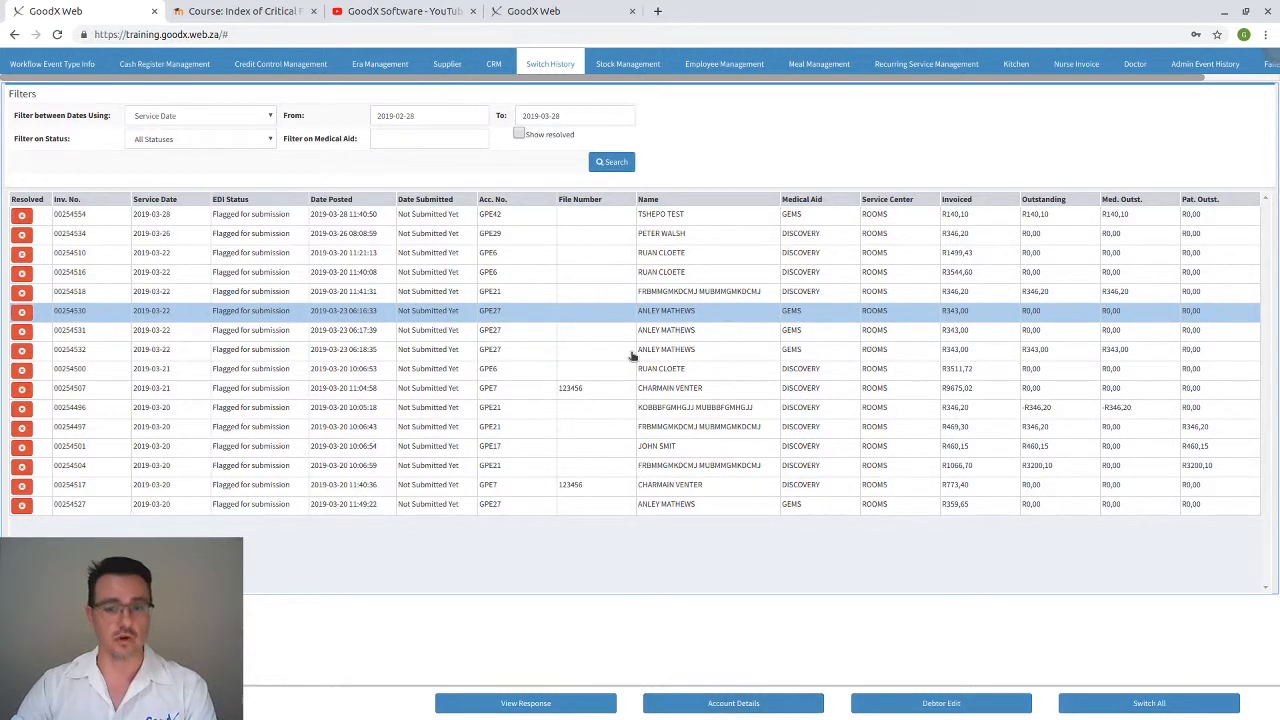
Open the R343,00 GEMS claim's account, view its latest invoice, and close back to Switch History
click(711, 701)
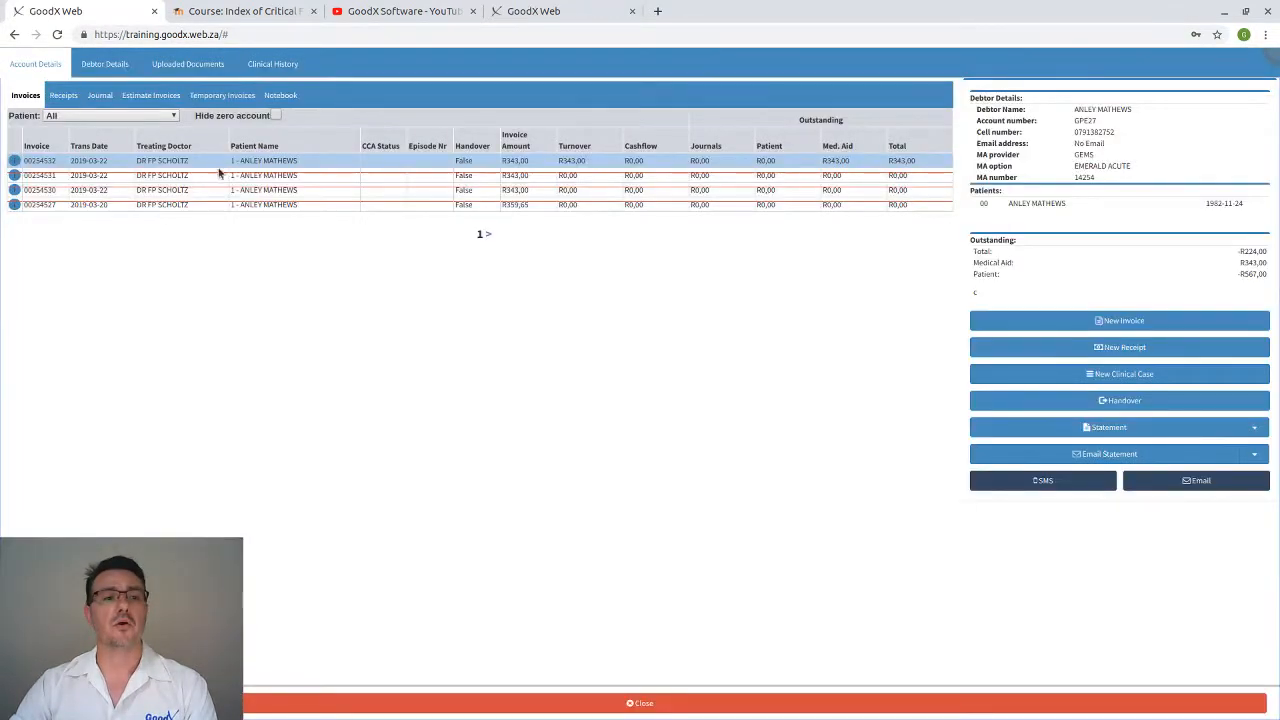
click(216, 162)
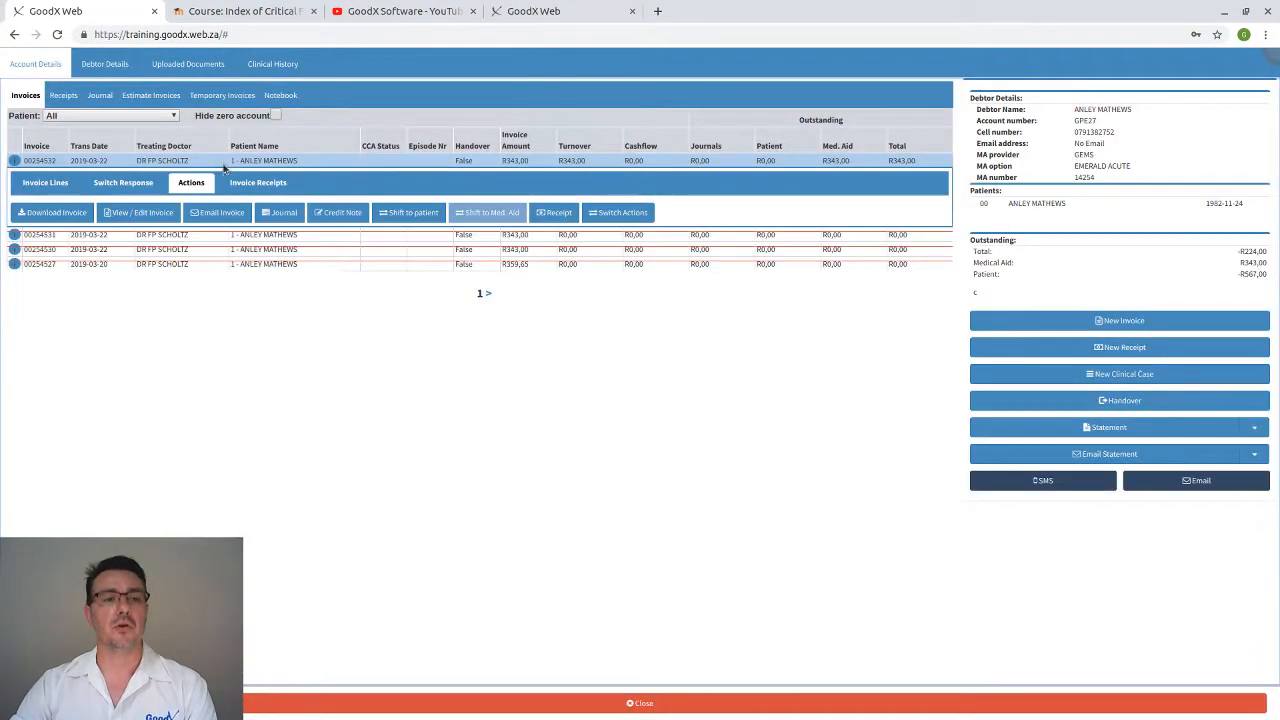
click(165, 222)
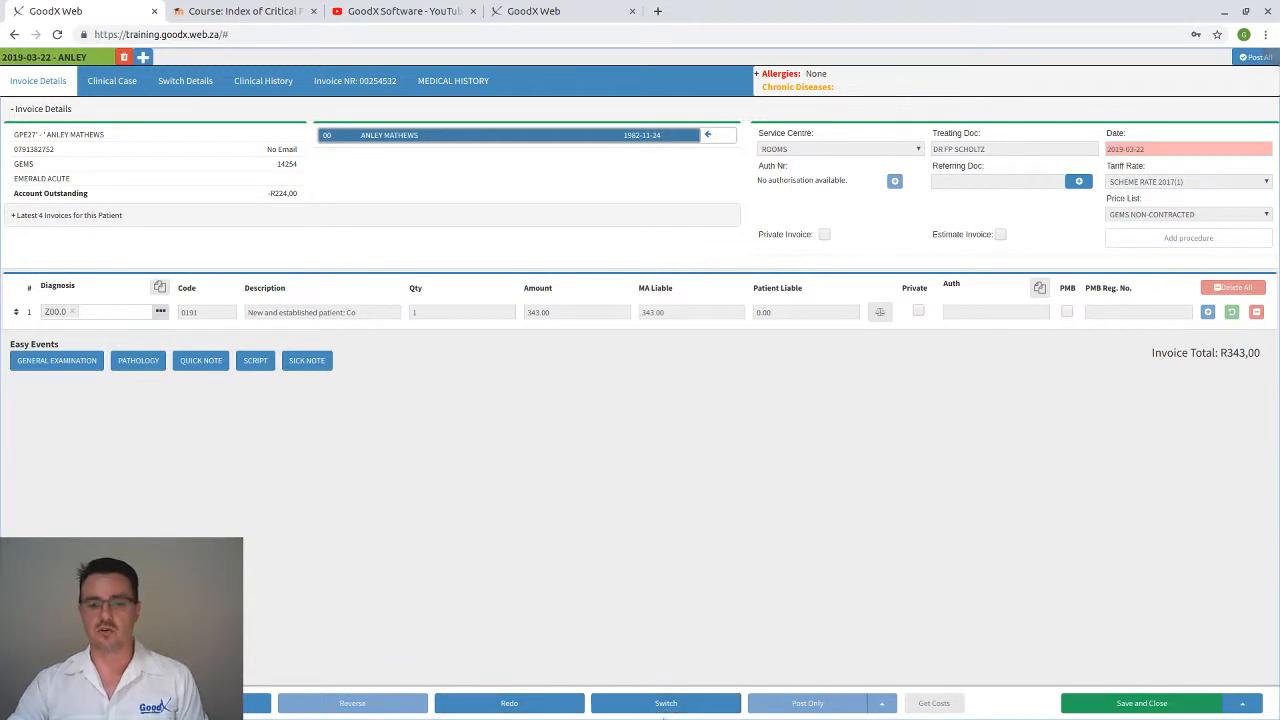
click(665, 704)
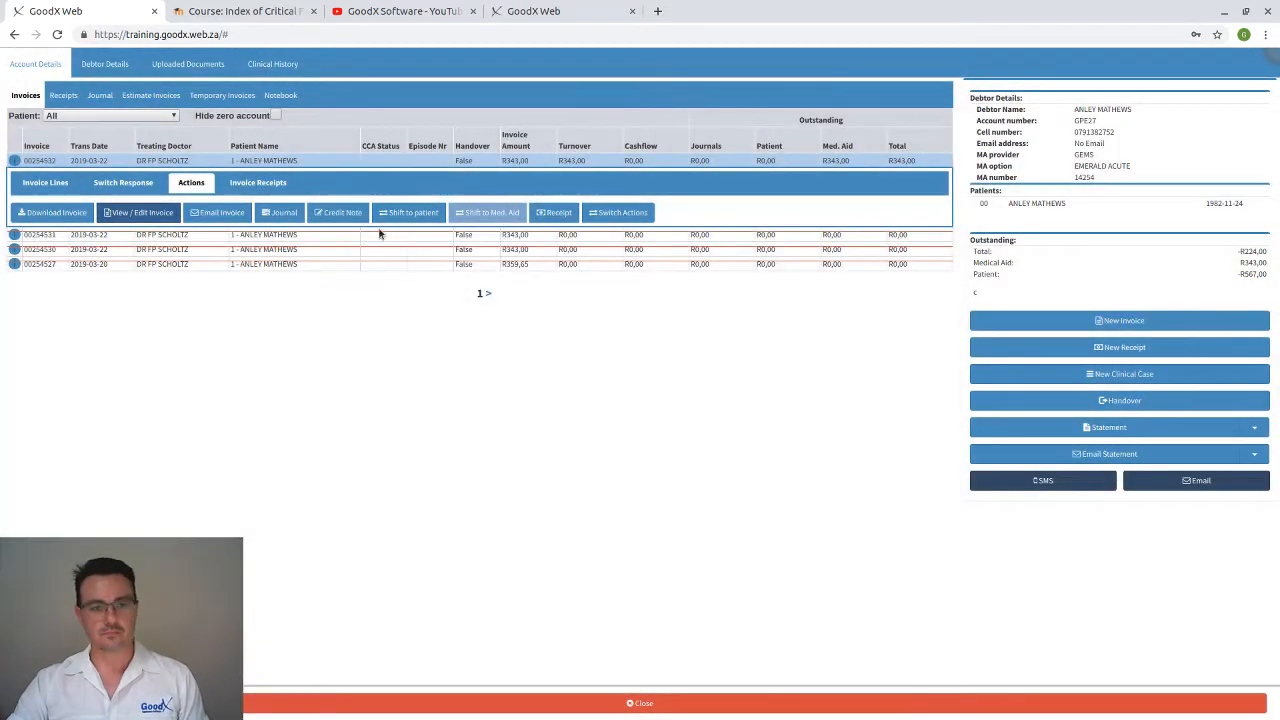
click(415, 702)
Reopen the account, review the latest invoice again, then close both to return to Switch History
click(757, 704)
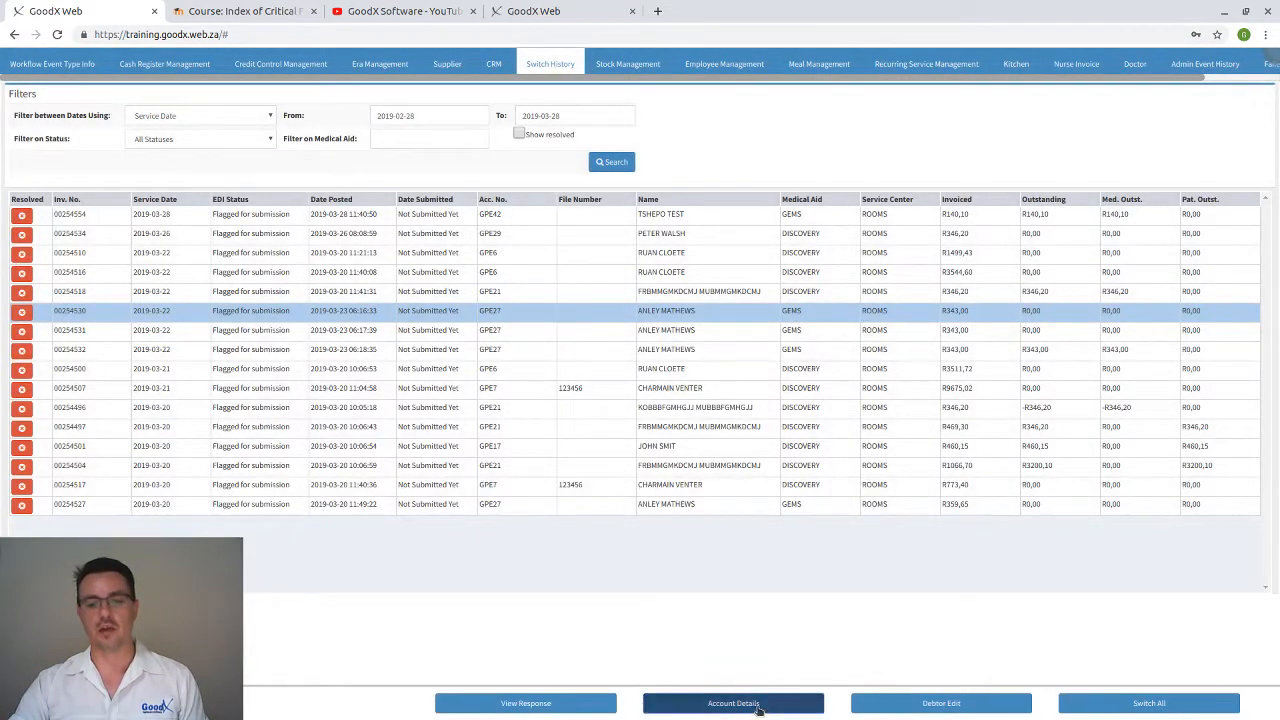
click(242, 163)
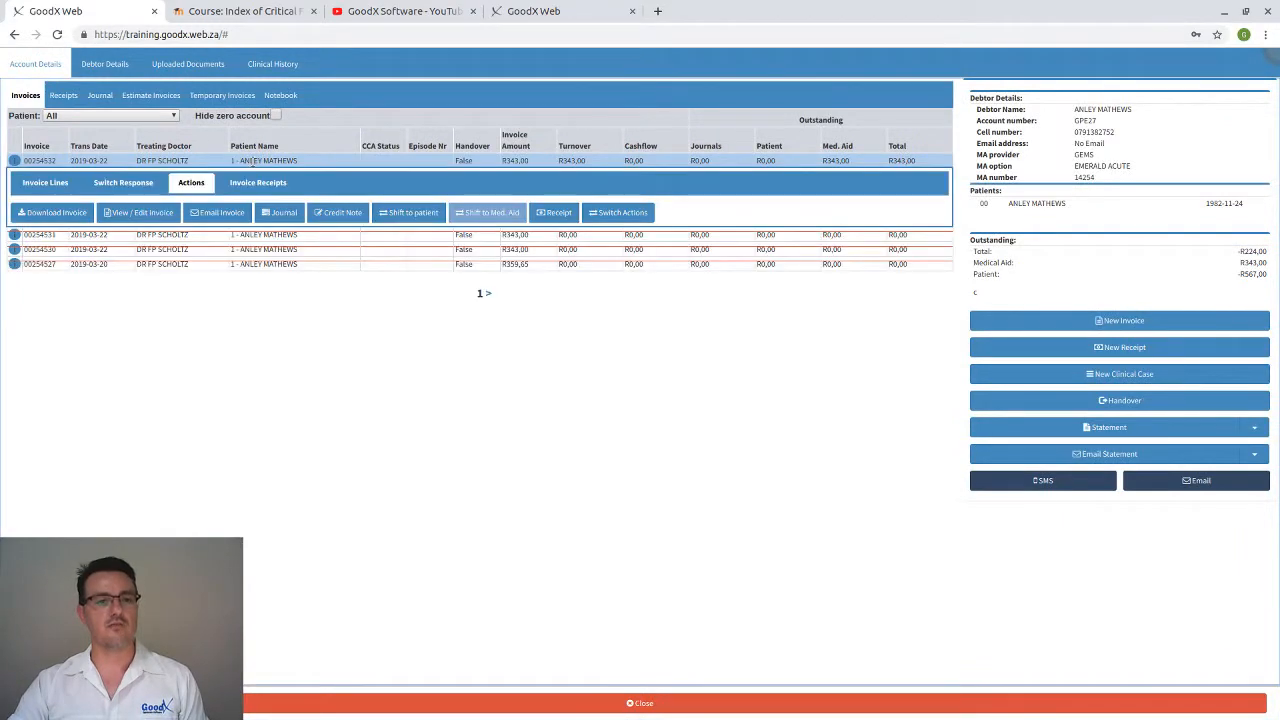
click(168, 218)
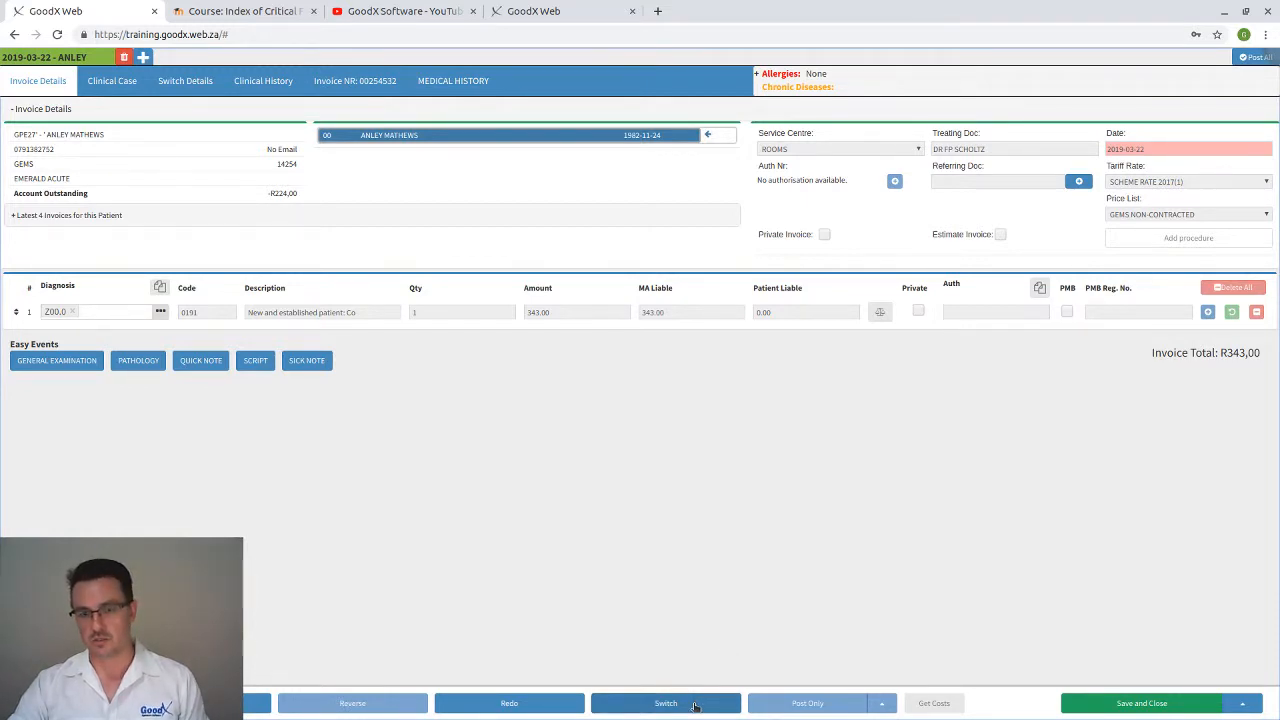
click(206, 704)
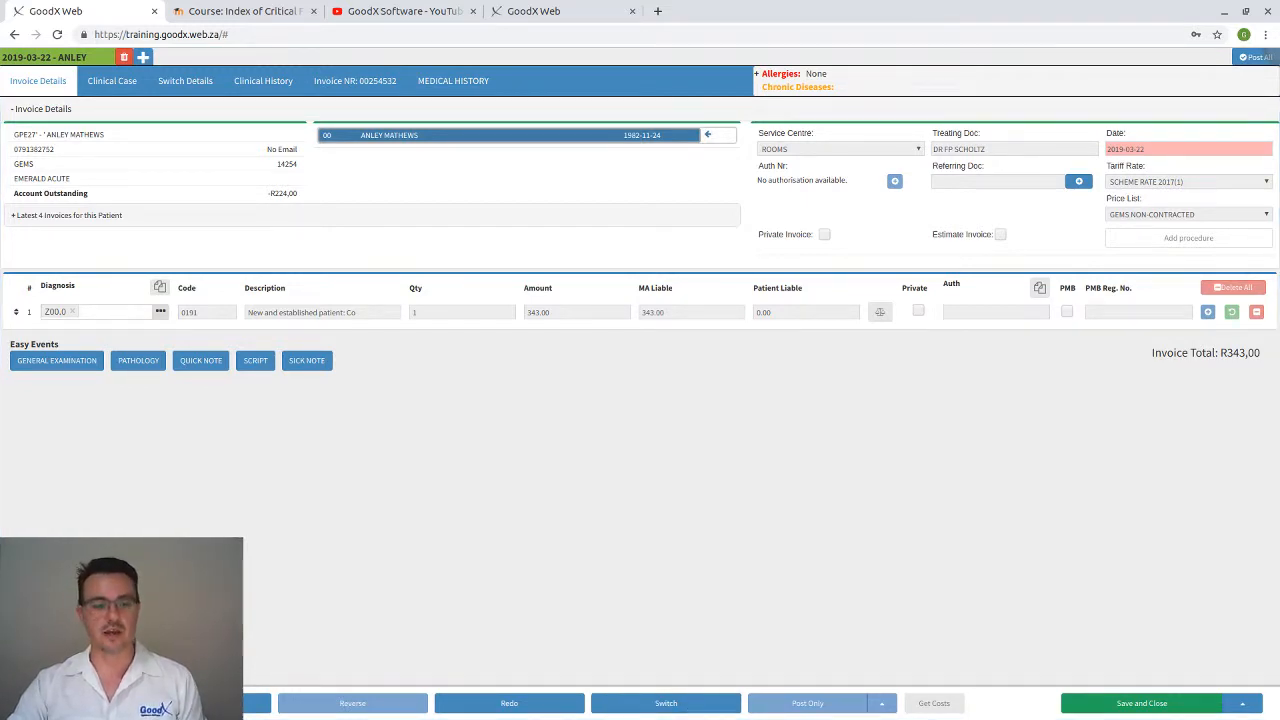
click(788, 710)
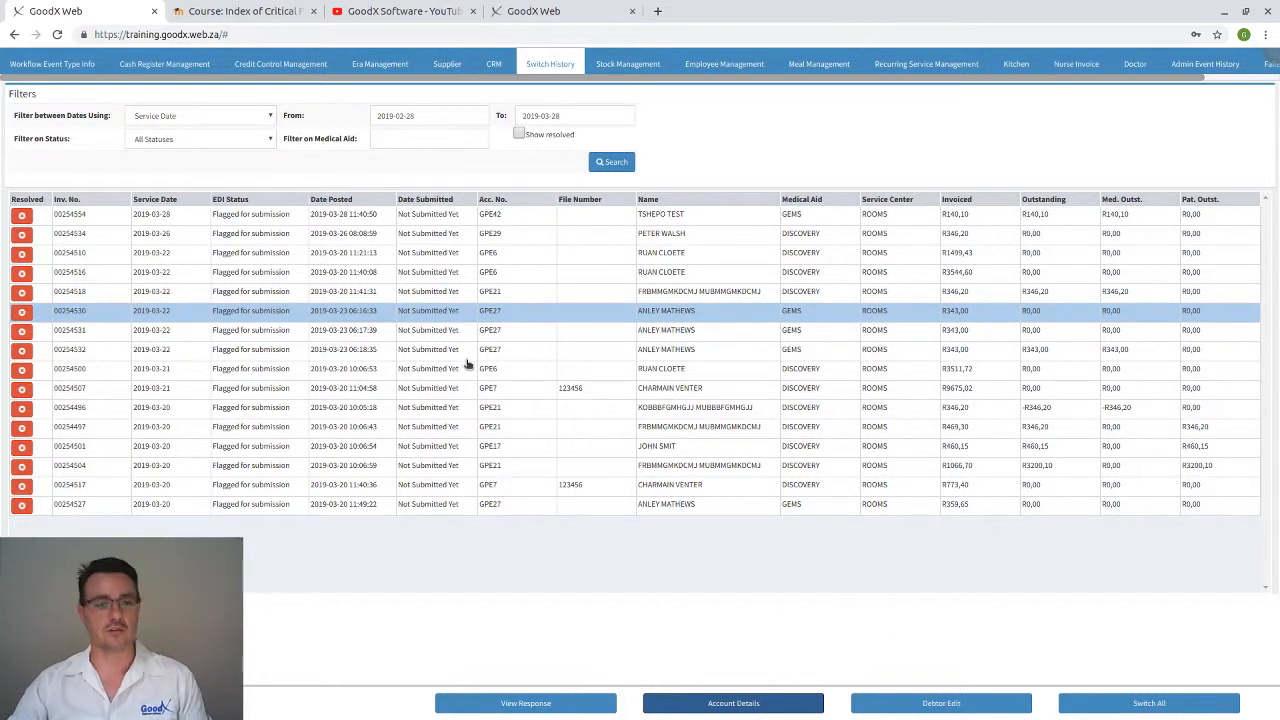
Select the next flagged claim in Switch History and open its invoice from Account Details for editing
click(399, 337)
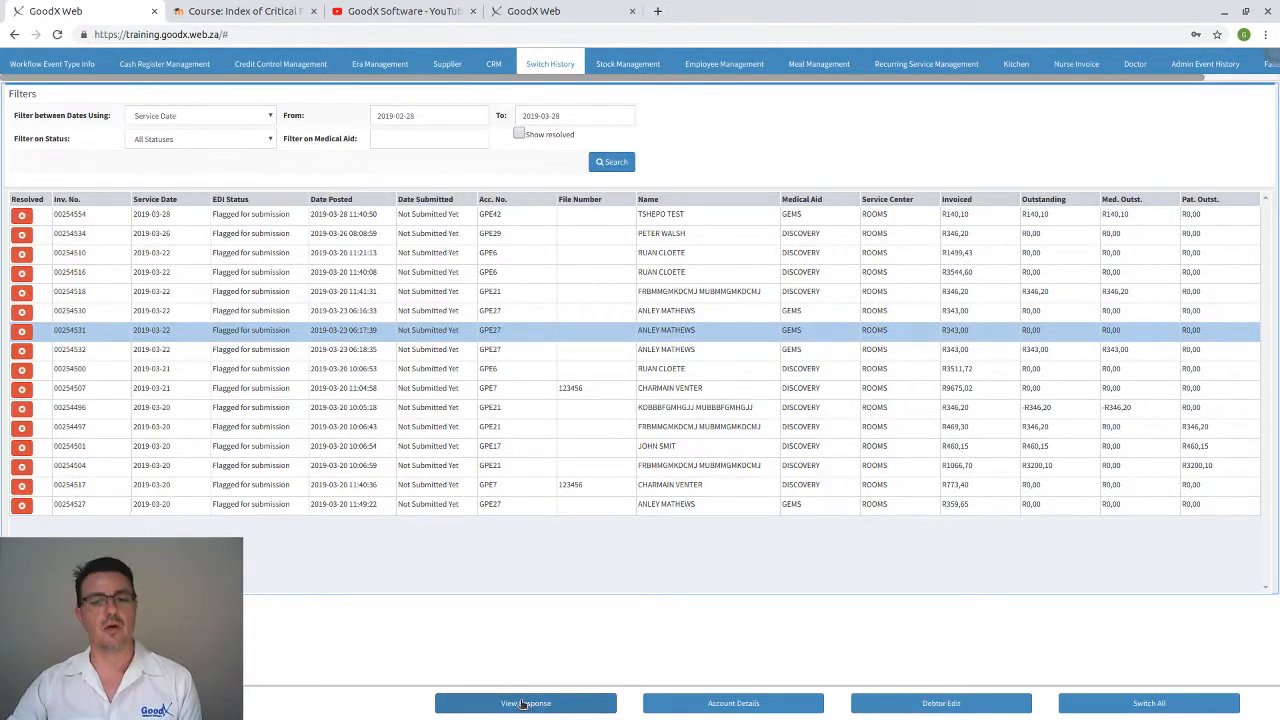
click(790, 705)
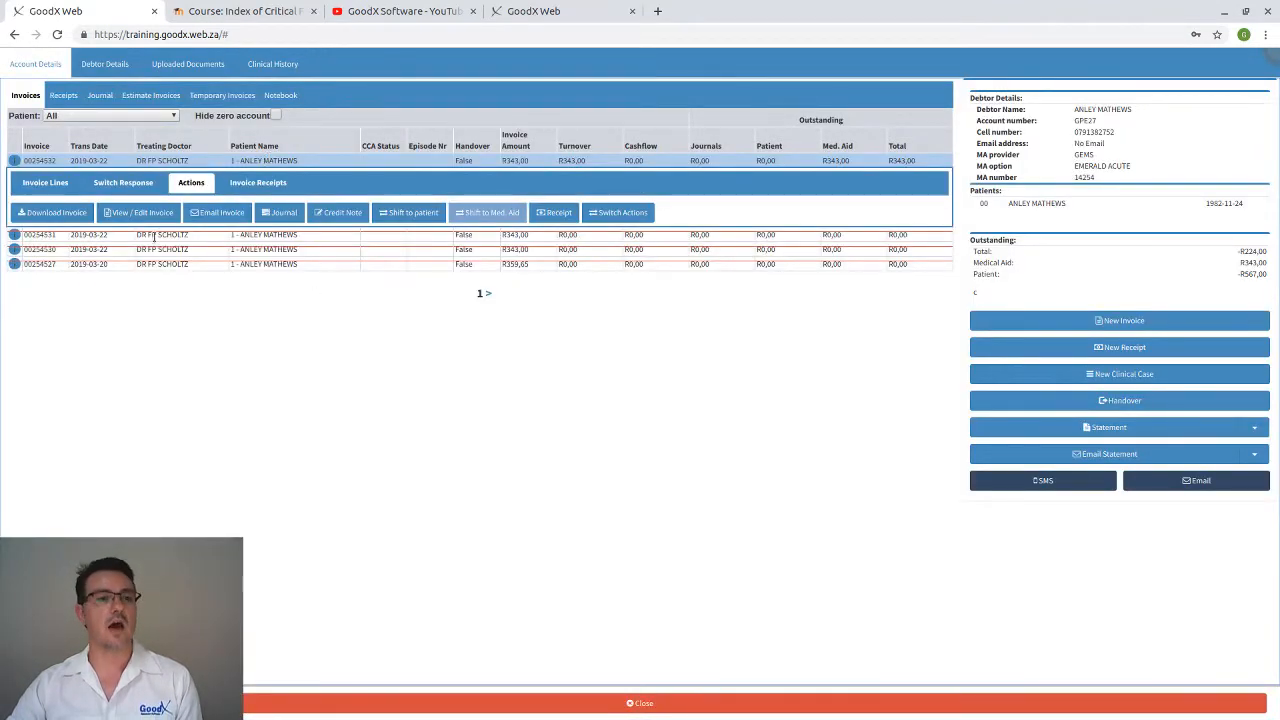
click(150, 216)
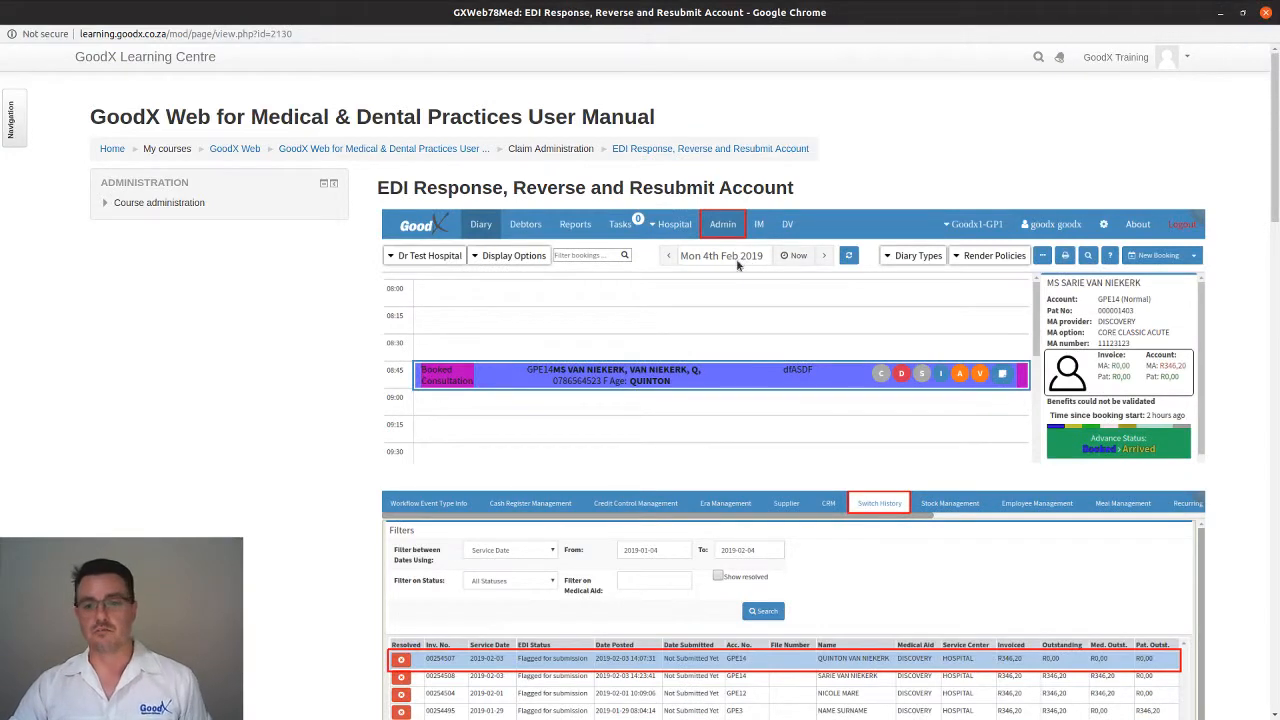
scroll(684, 425, down, 4)
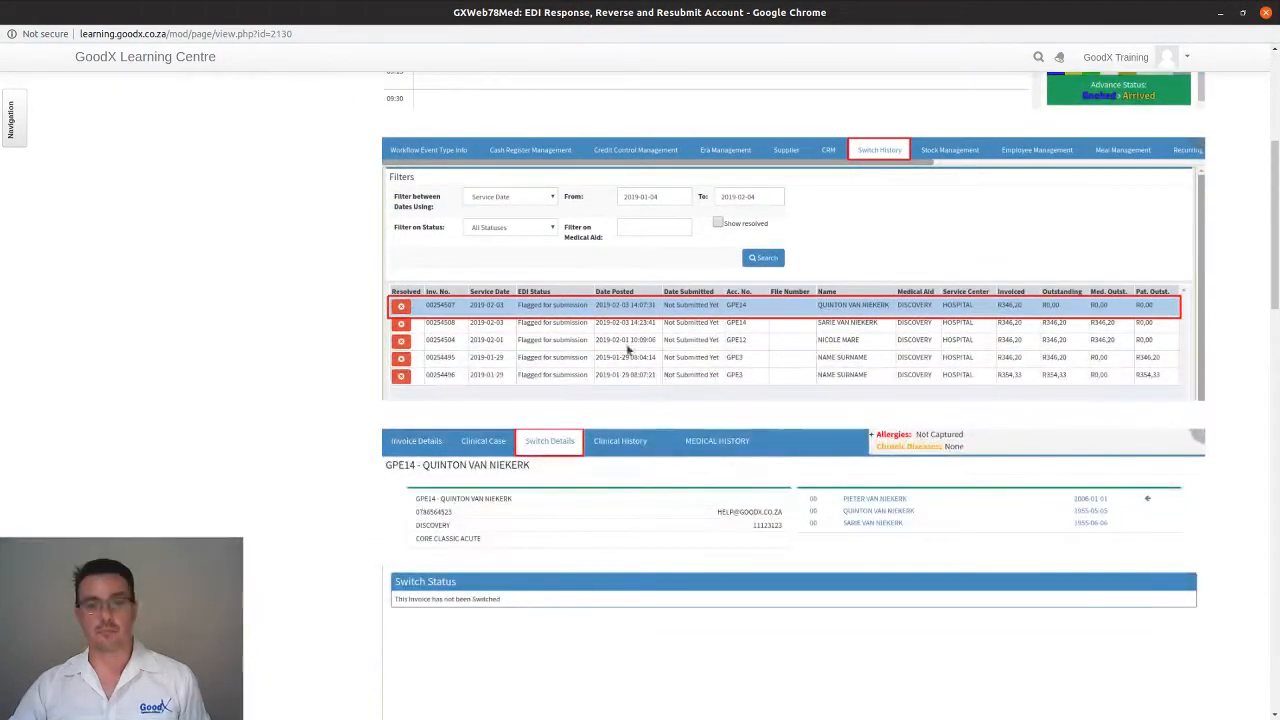
scroll(684, 334, up, 1)
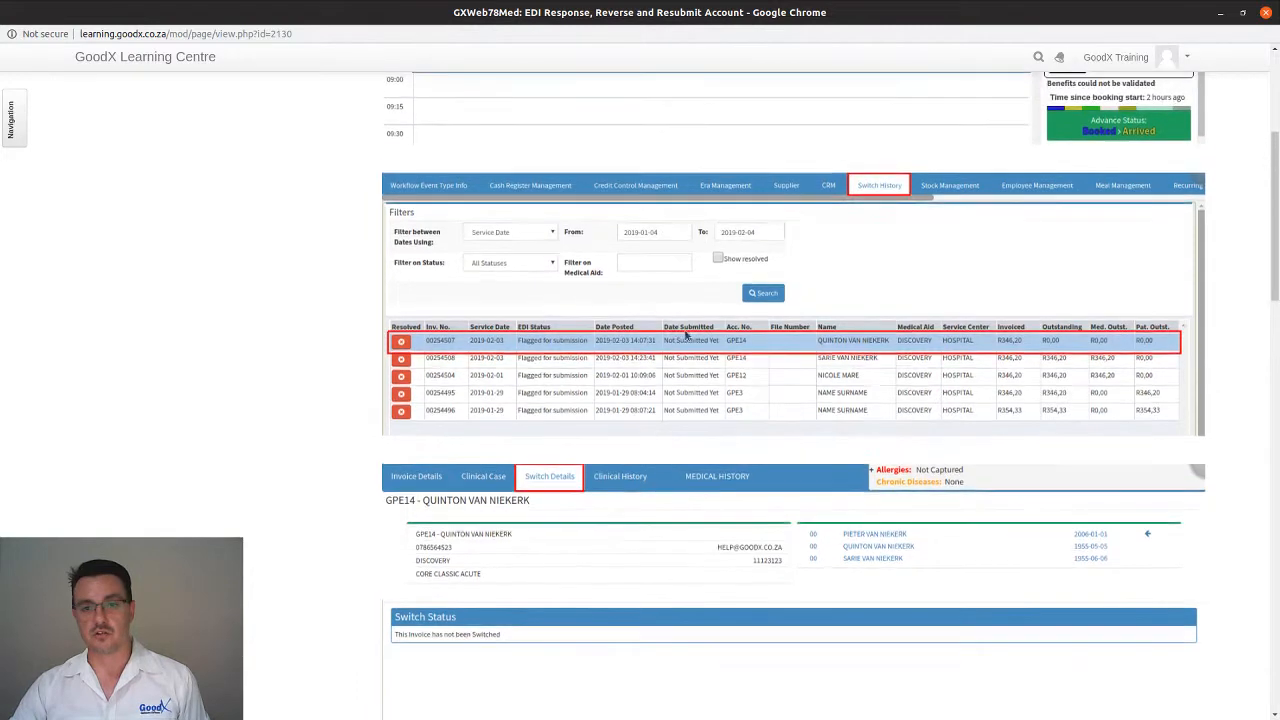
scroll(686, 335, down, 1)
scroll(686, 335, down, 1)
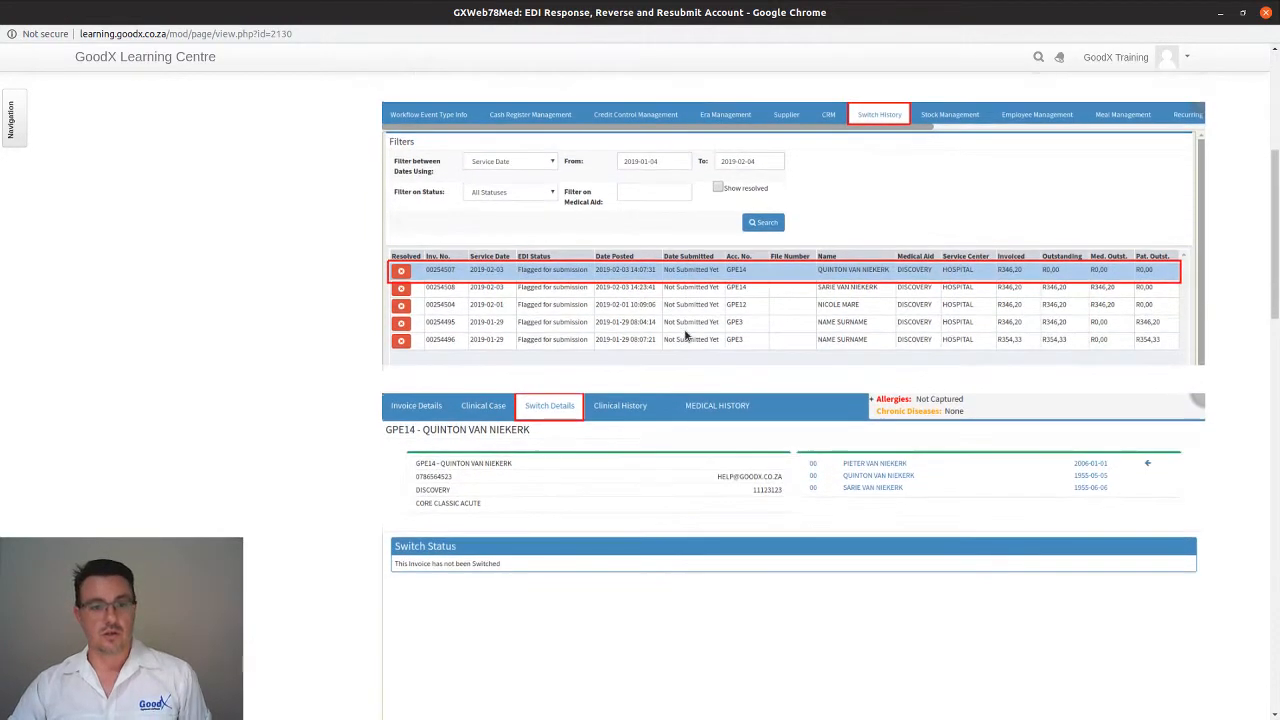
scroll(588, 280, down, 2)
scroll(590, 310, down, 4)
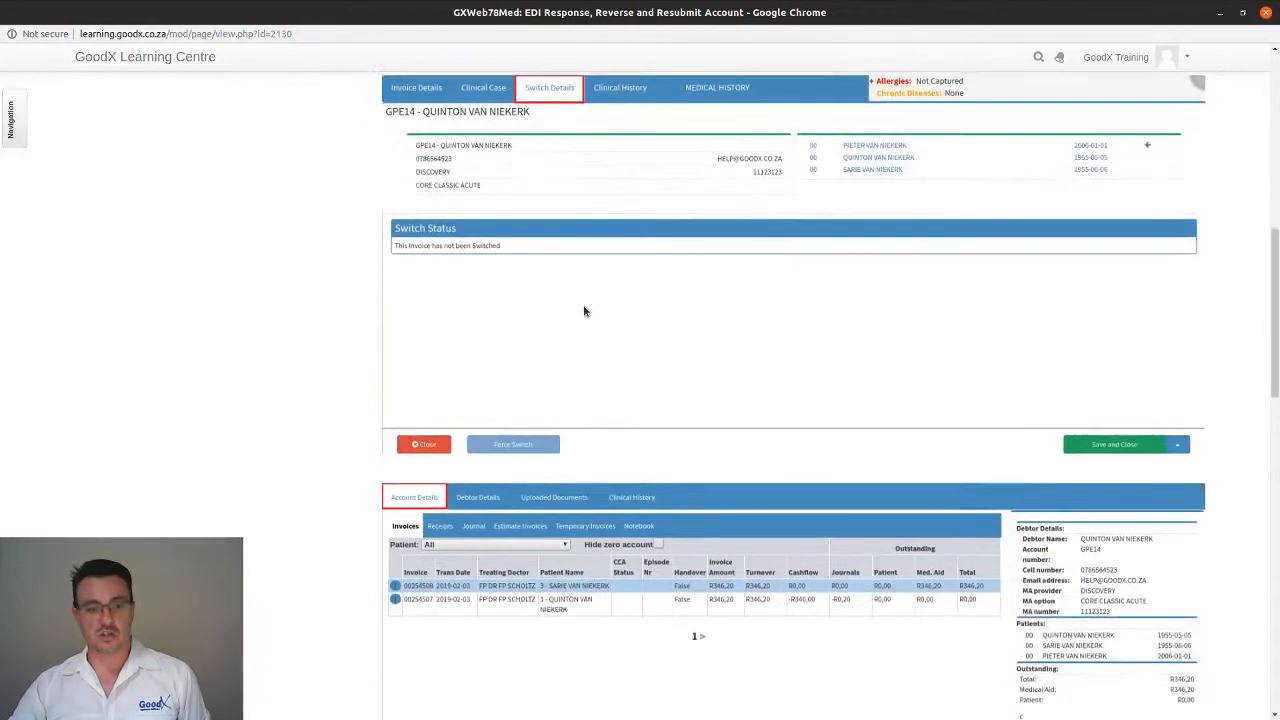
scroll(543, 402, down, 2)
scroll(543, 402, down, 6)
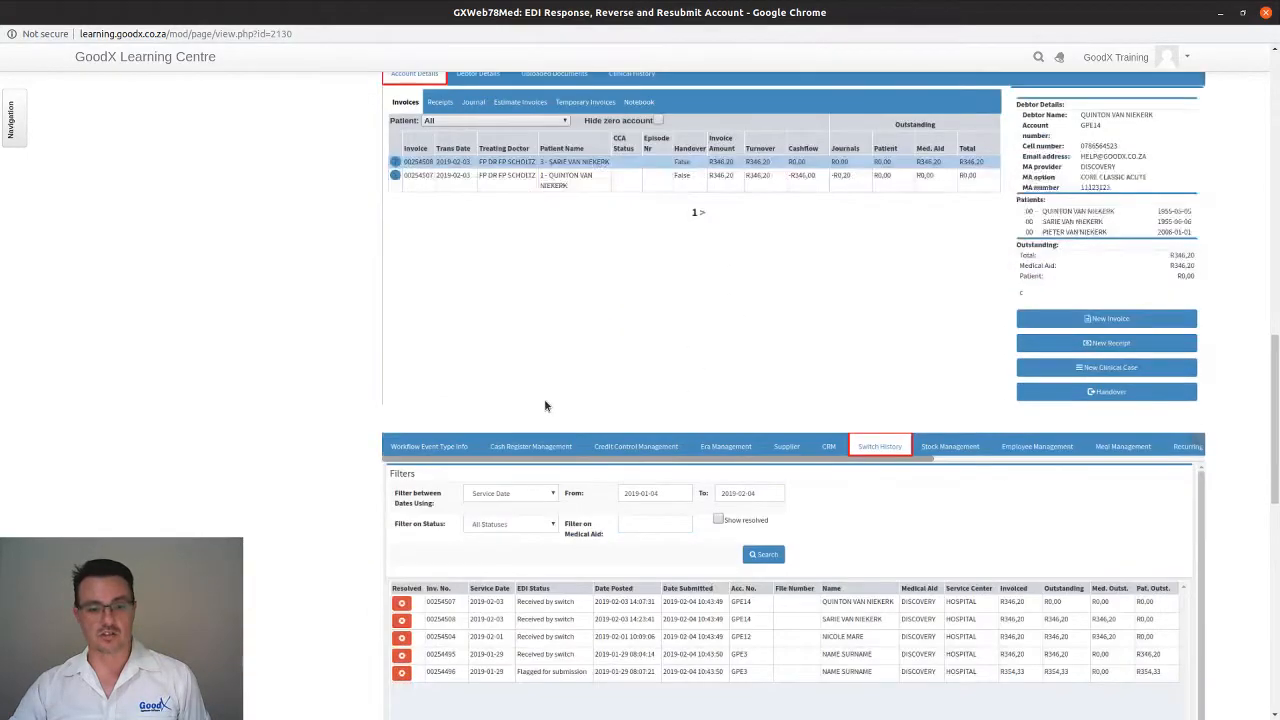
scroll(620, 385, down, 2)
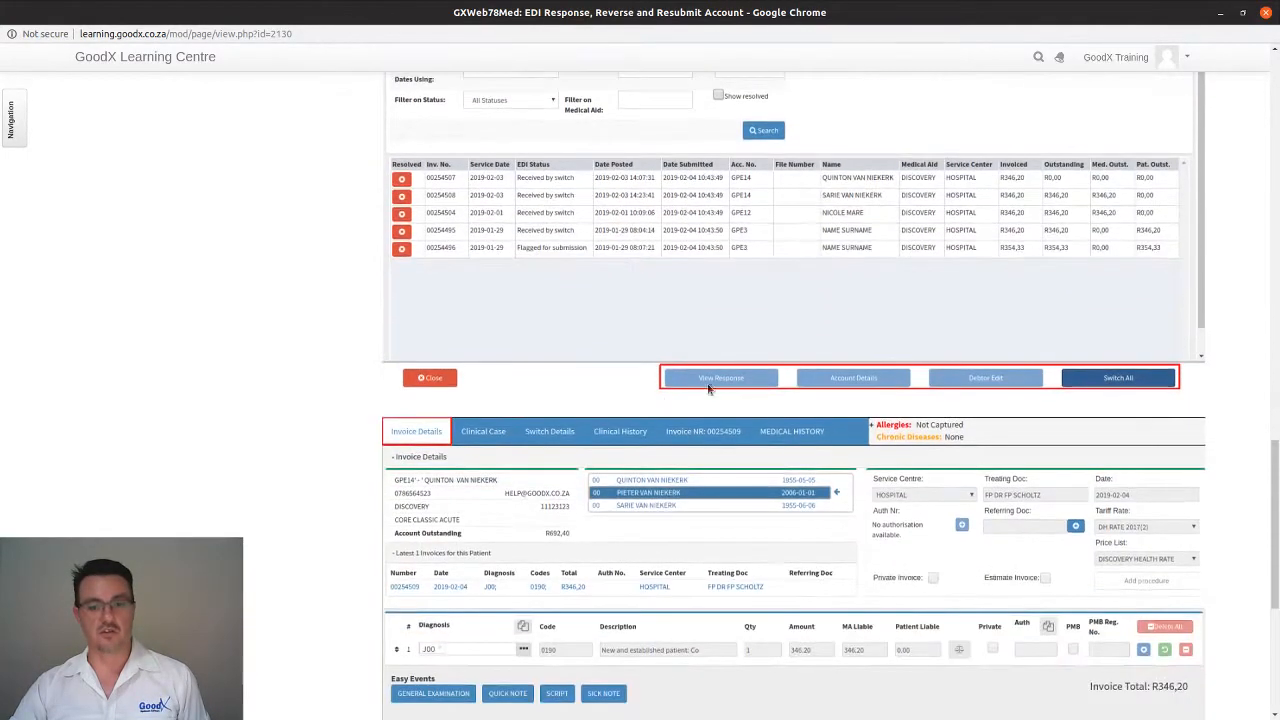
scroll(975, 390, down, 2)
scroll(961, 396, down, 3)
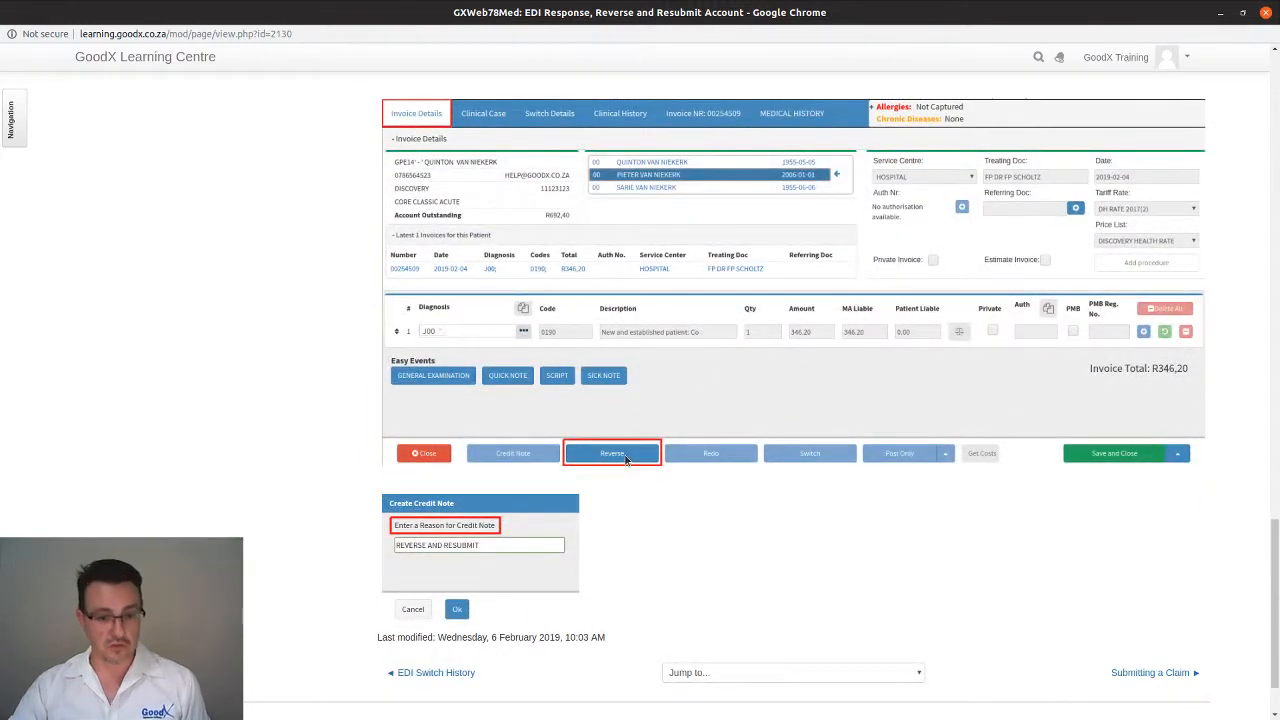
scroll(626, 458, down, 2)
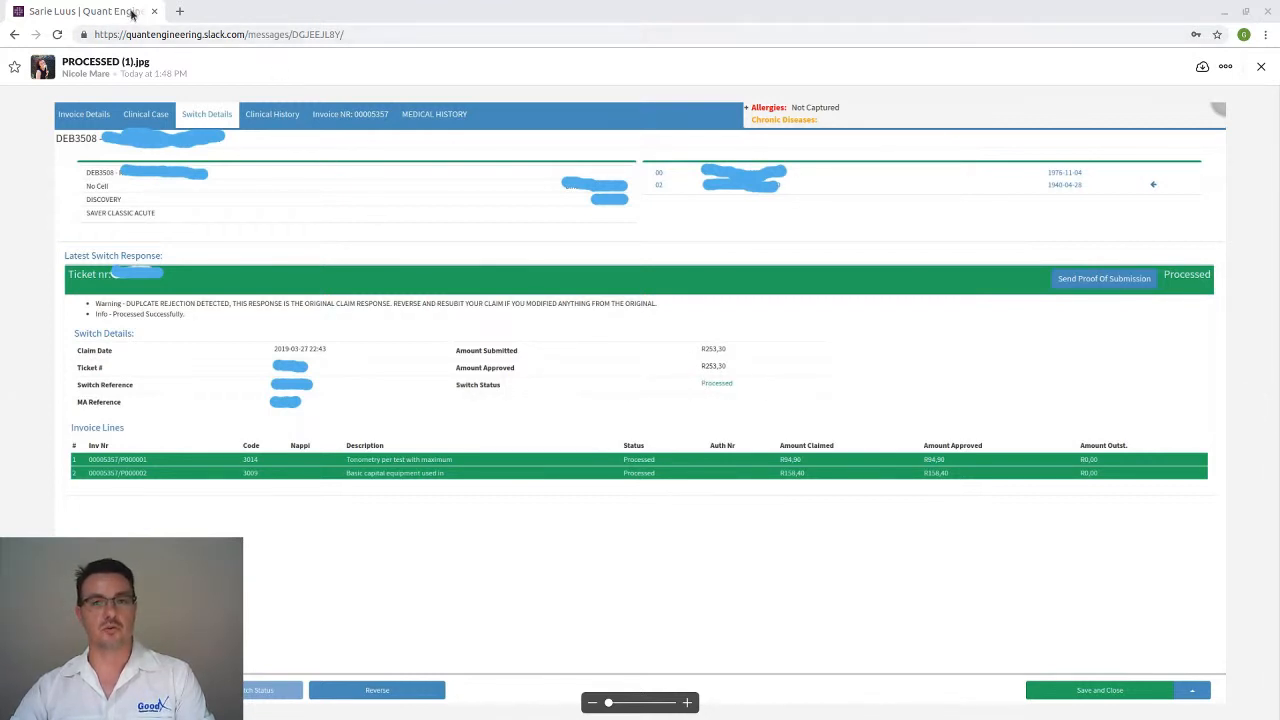
Drag the Slack screenshot window off to the right to uncover the Learning Centre manual
drag(393, 11, 1279, 168)
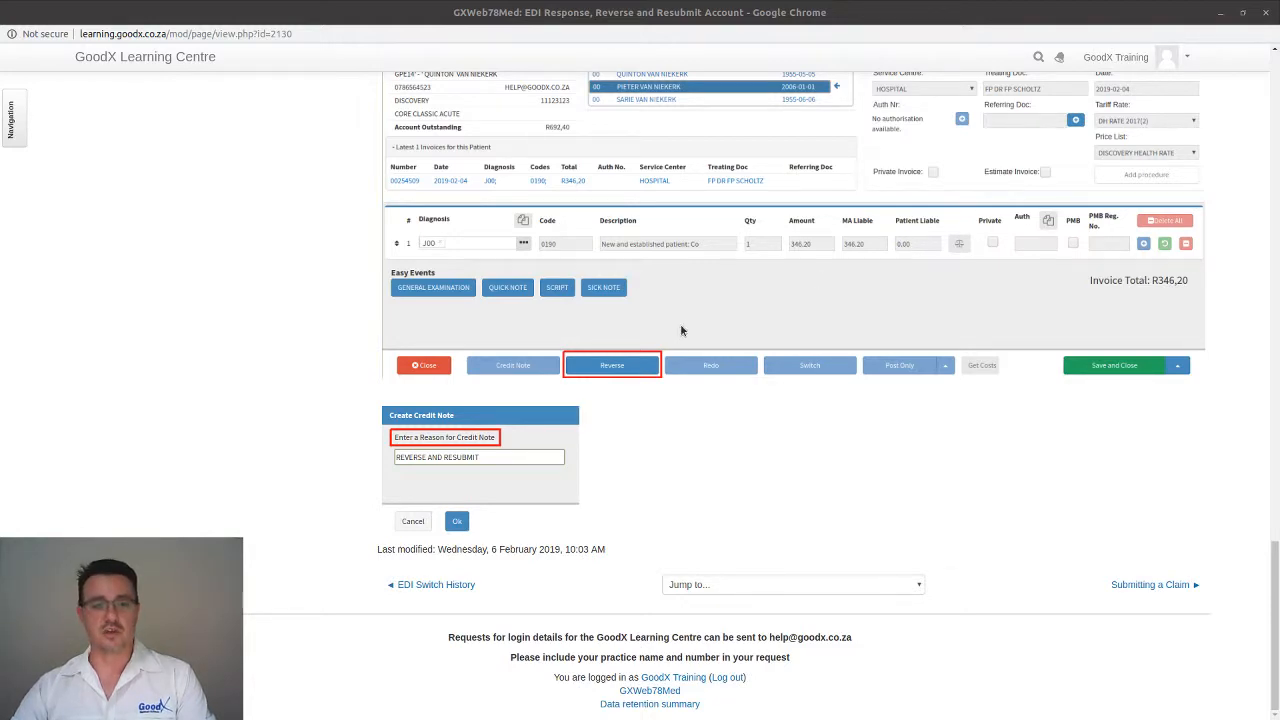
Scroll the manual page back up to the Switch History section
scroll(799, 502, up, 7)
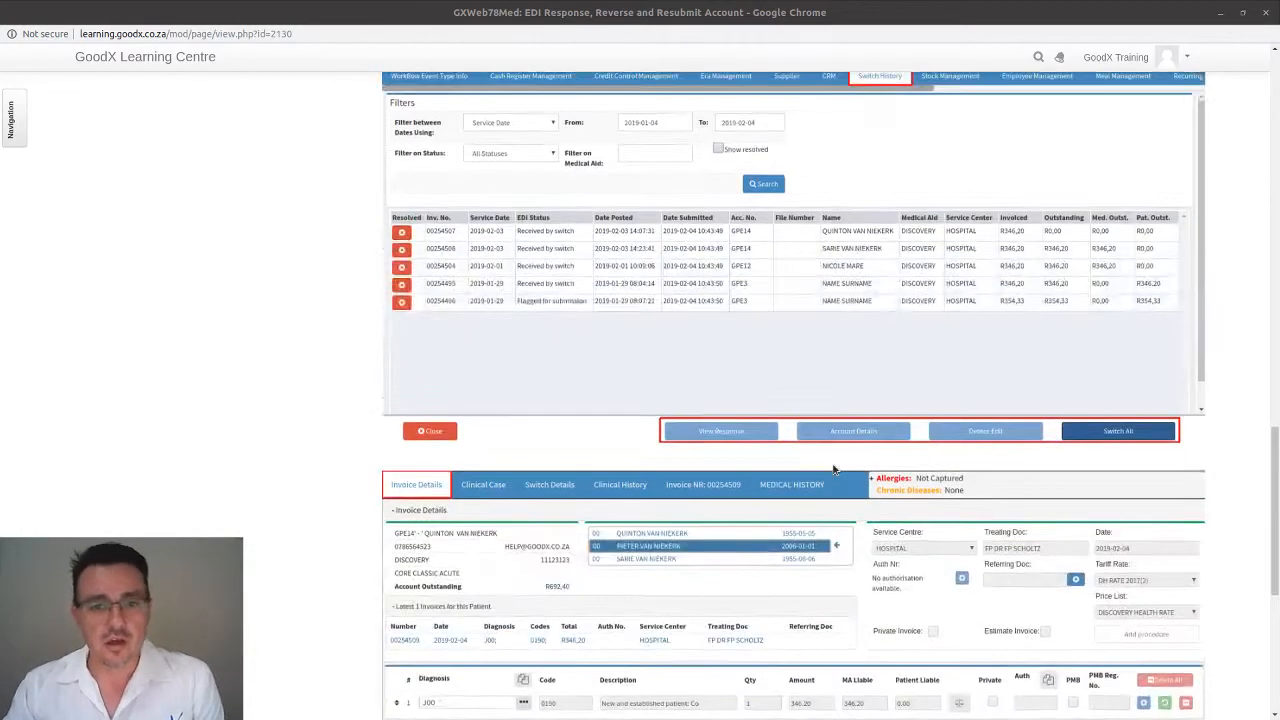
scroll(572, 365, up, 2)
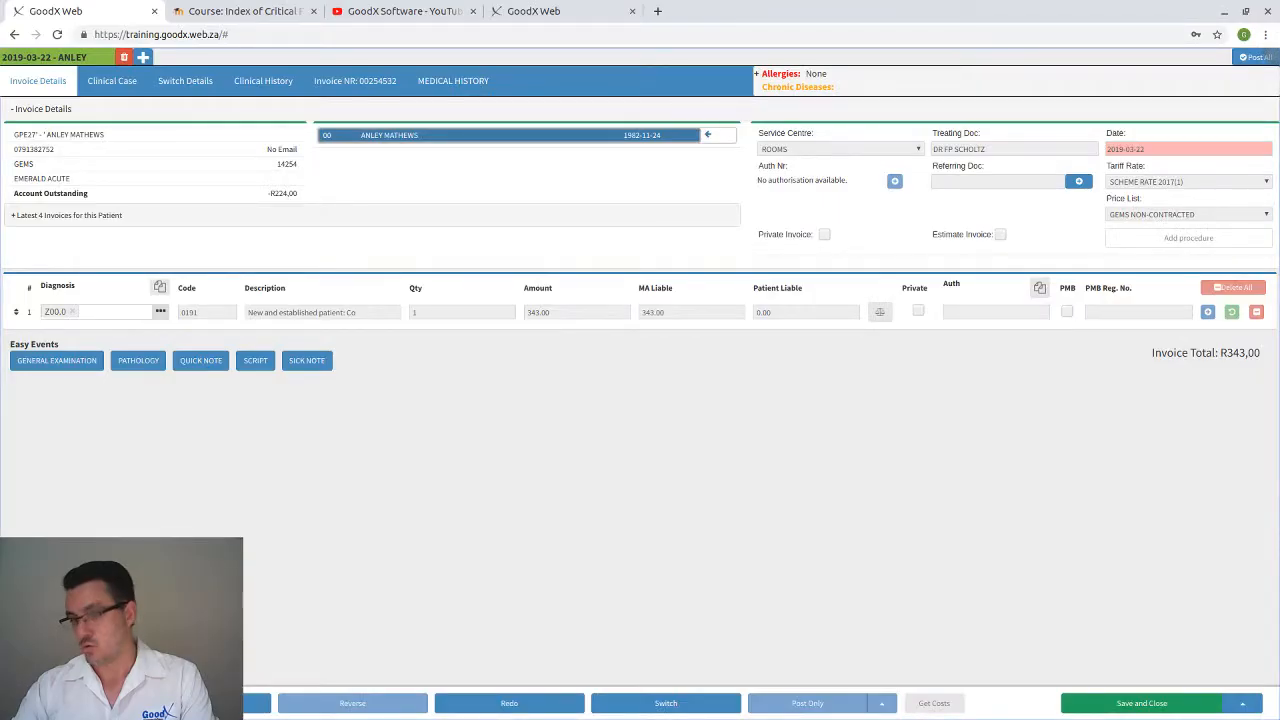
Close the GEMS invoice and Account Details to return to the GP Diary for 28 Mar 2019
click(200, 703)
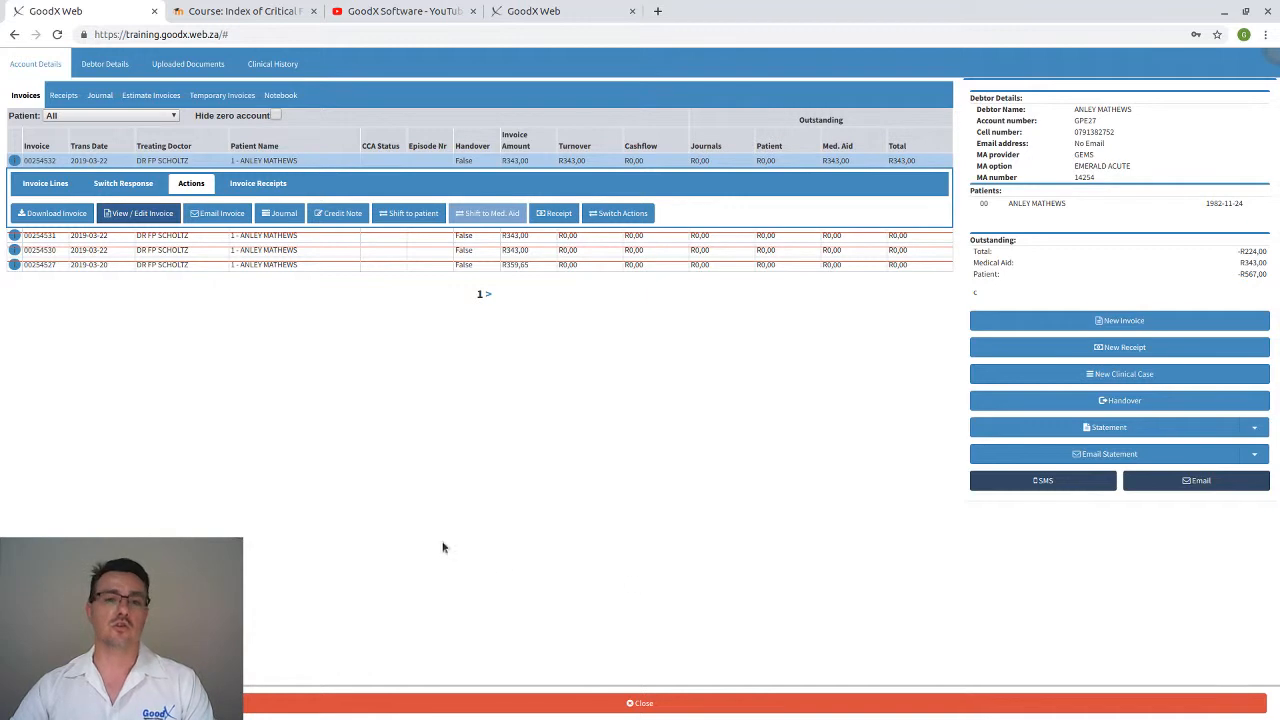
click(300, 703)
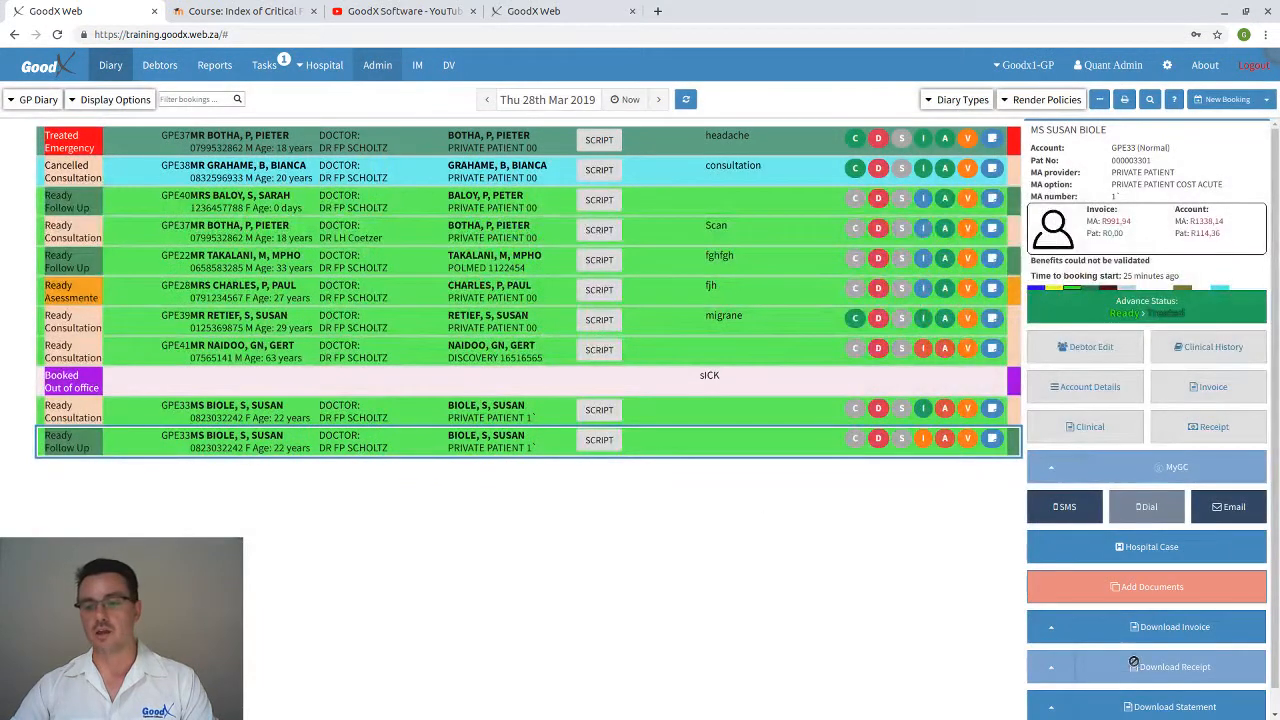
scroll(1134, 664, down, 1)
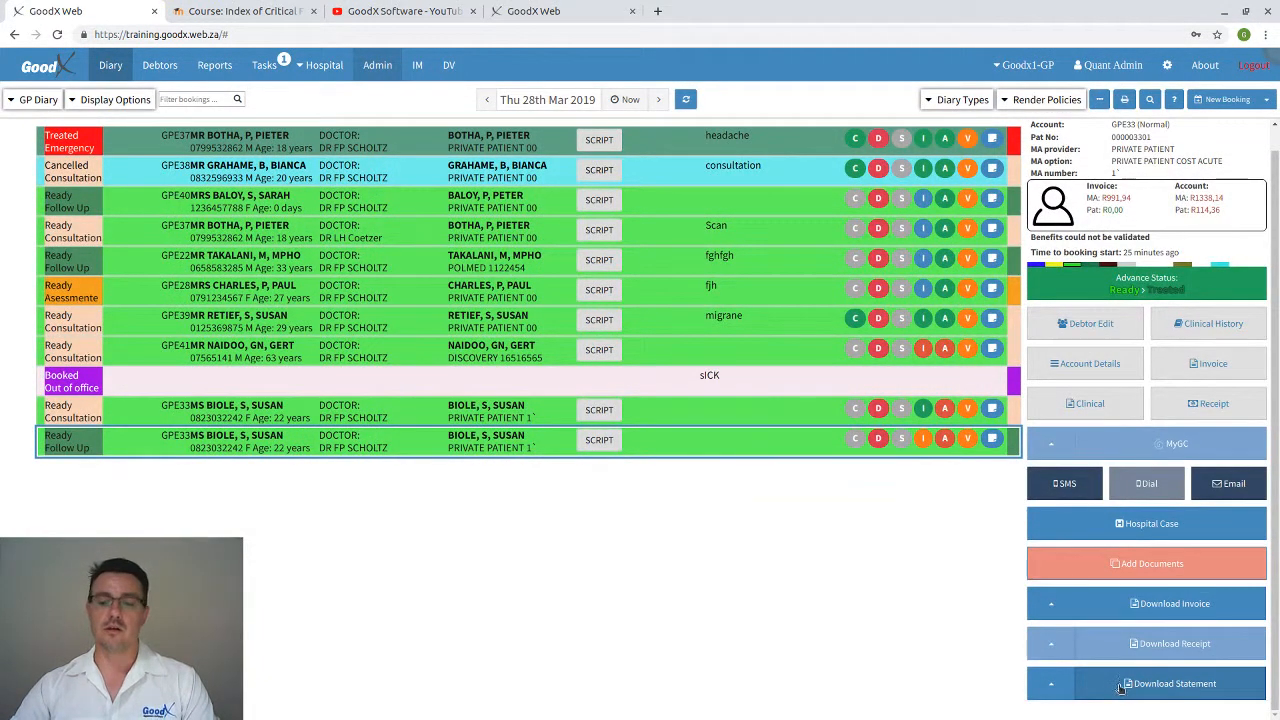
Download the patient's two-page statement PDF totalling R1452.50, review it, then close it
click(1121, 687)
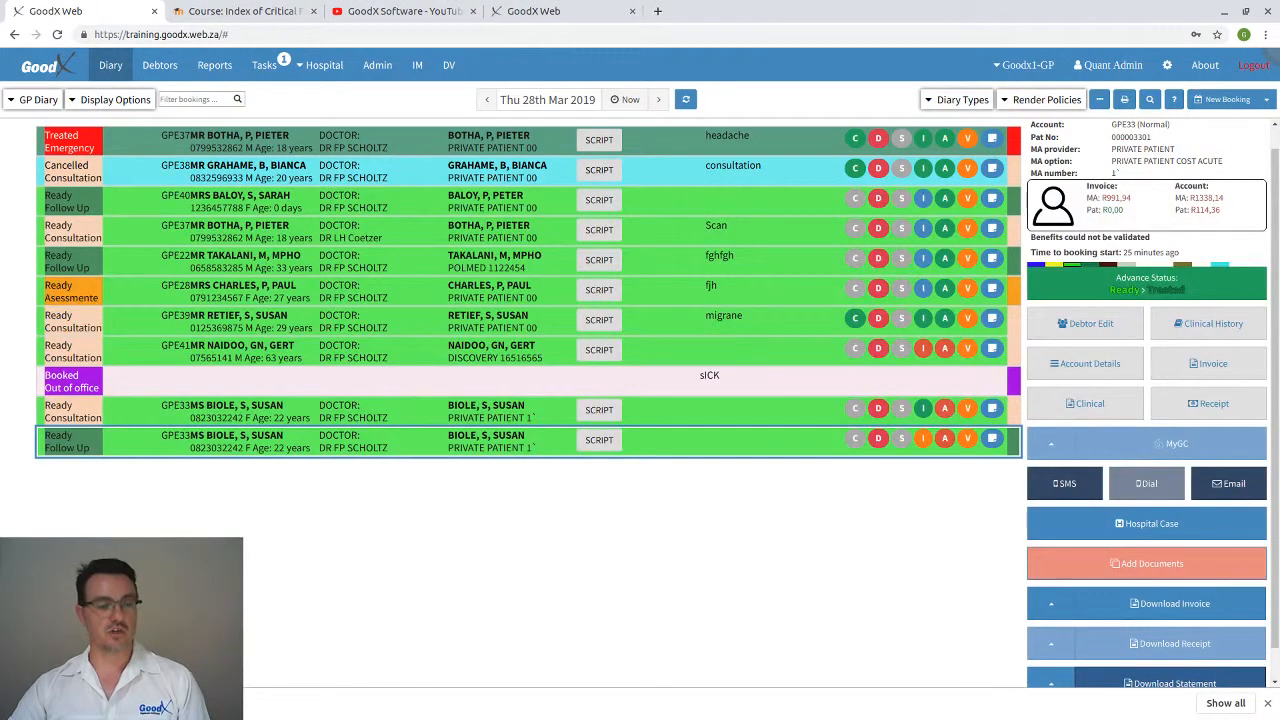
click(120, 703)
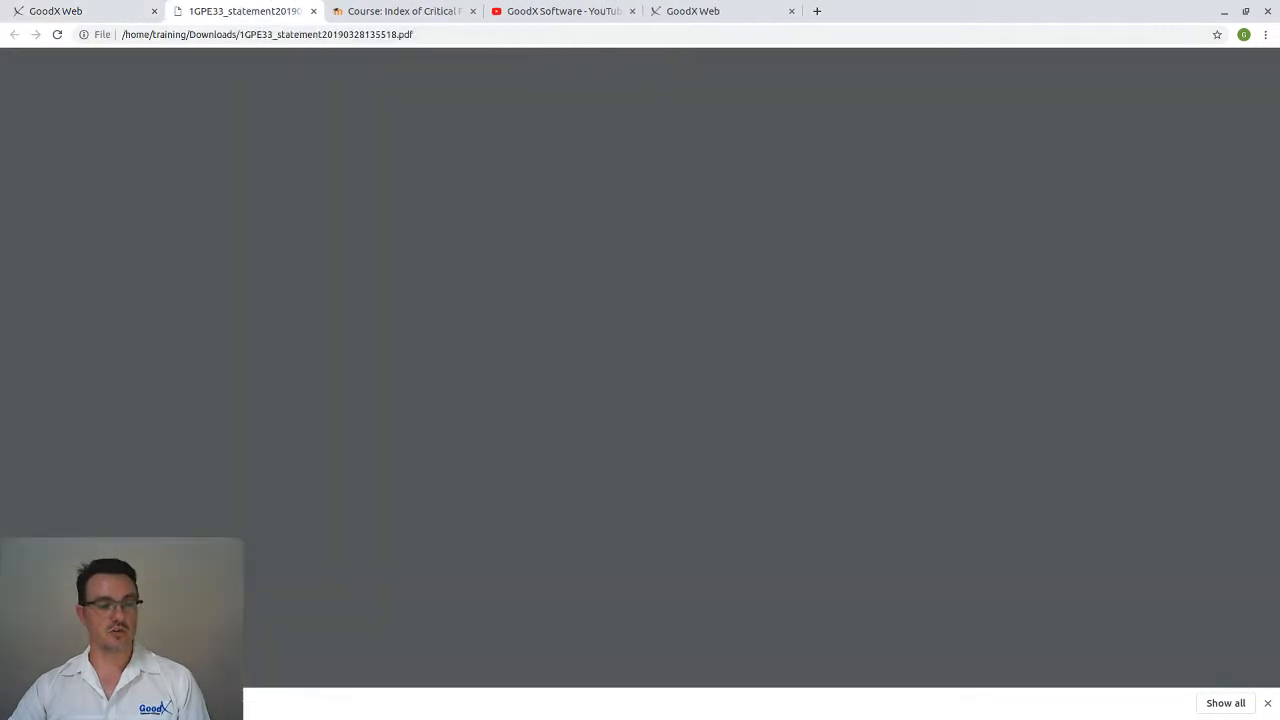
right_click(280, 298)
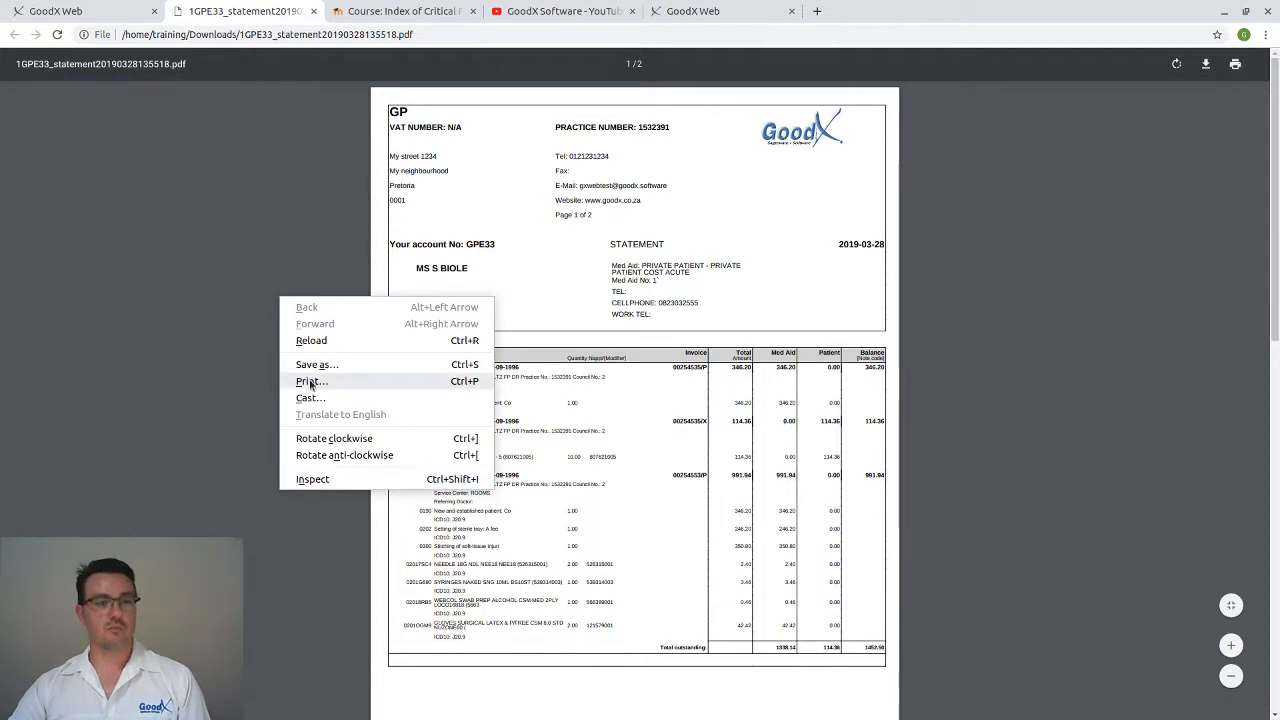
click(212, 213)
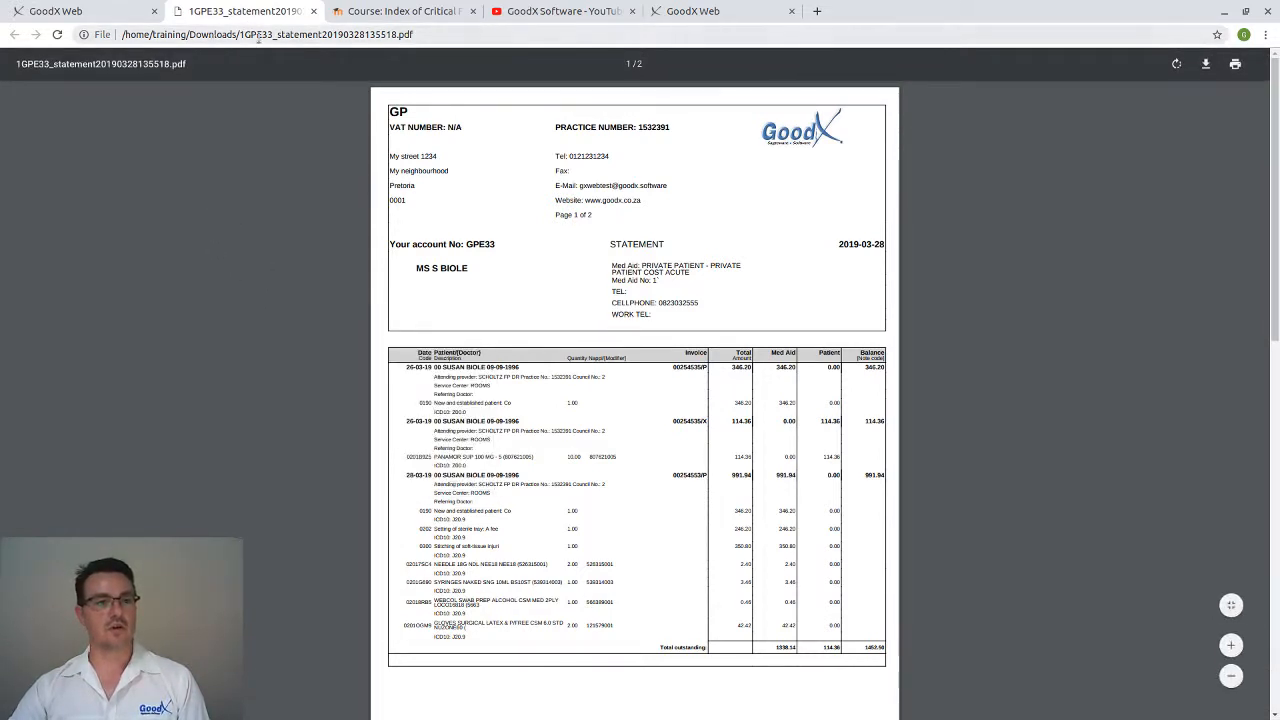
drag(196, 36, 322, 35)
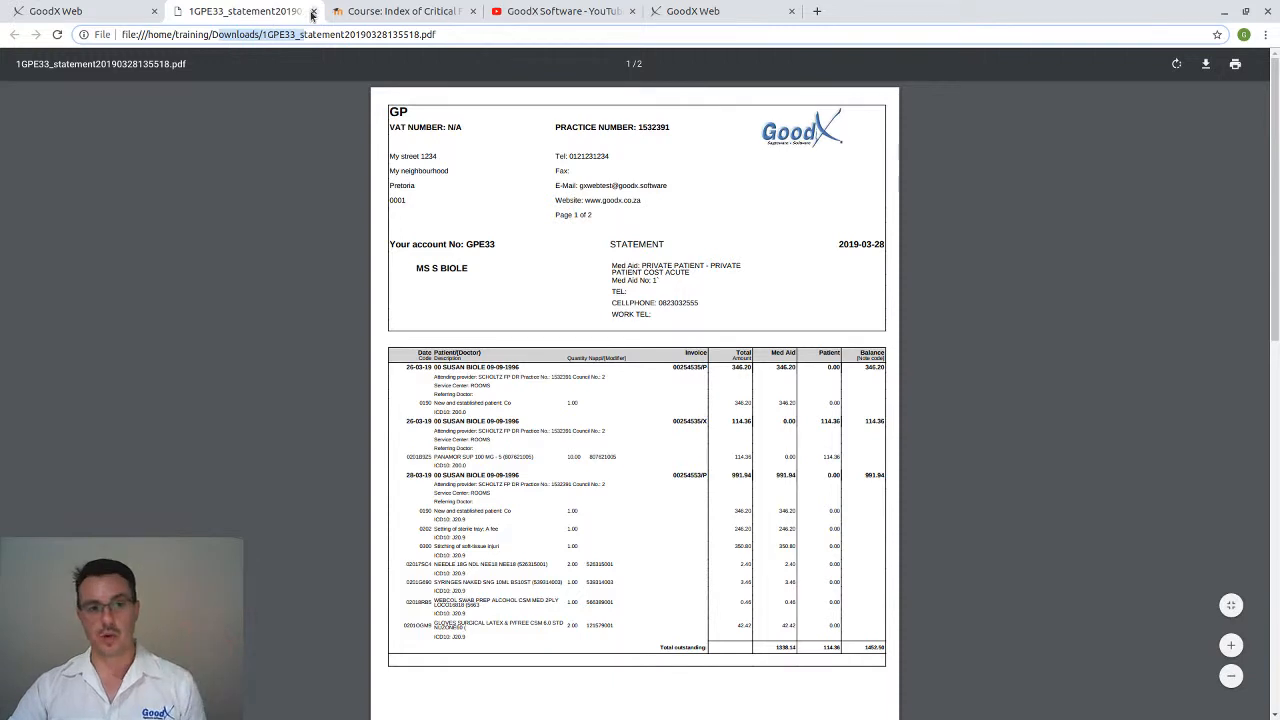
click(313, 14)
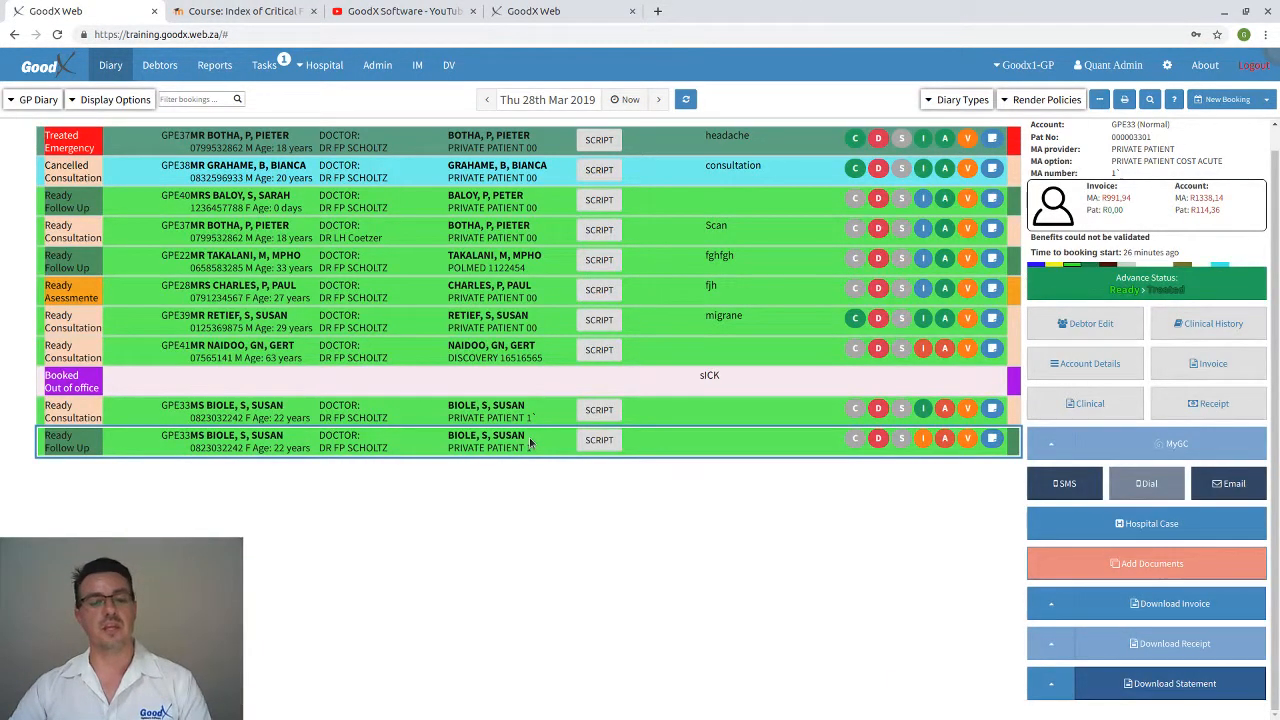
Show the Download Statement dropup with Email Statement and audit statement options
click(1044, 690)
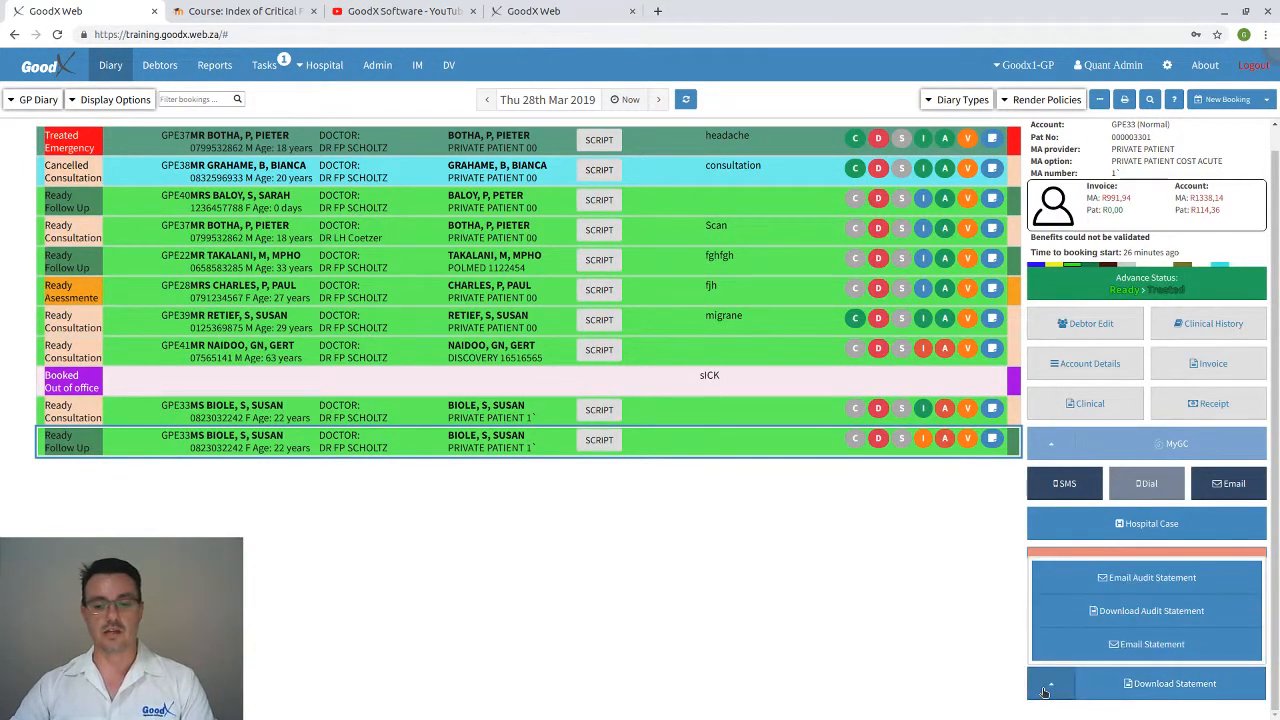
click(1046, 690)
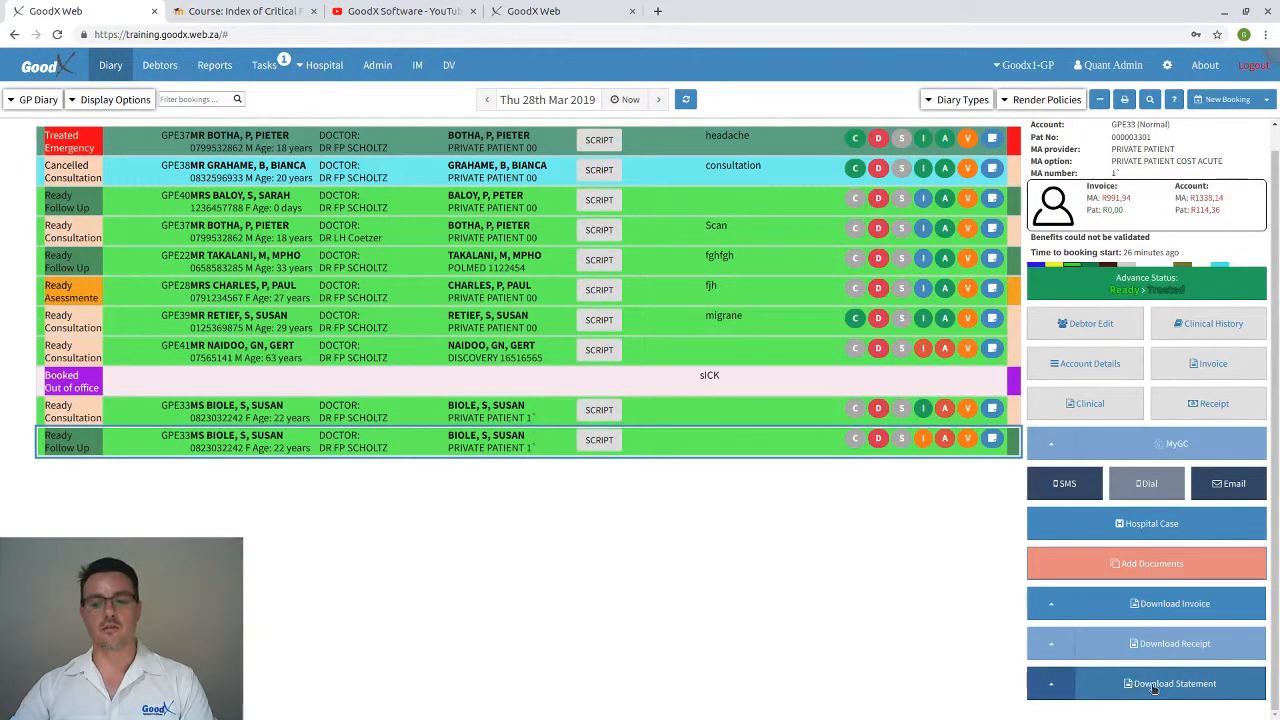
click(1053, 690)
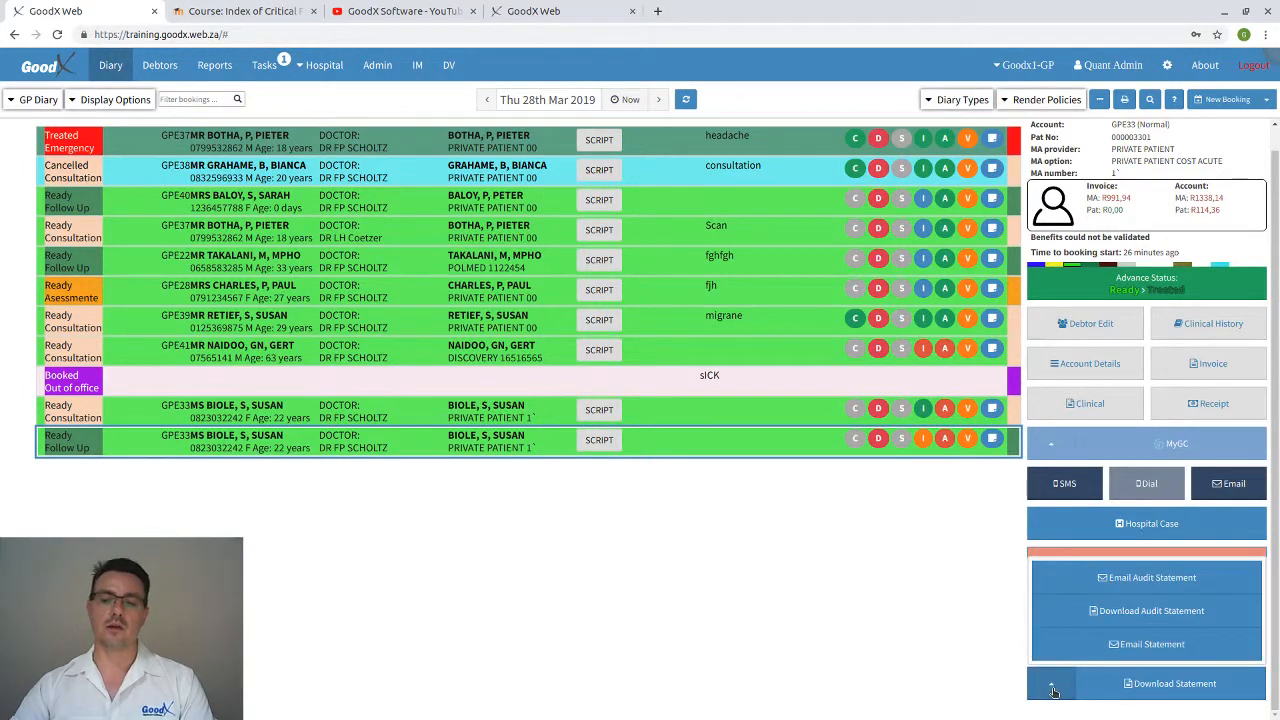
Draft a statement email to the patient, check the templates, then discard it unsent
click(1115, 650)
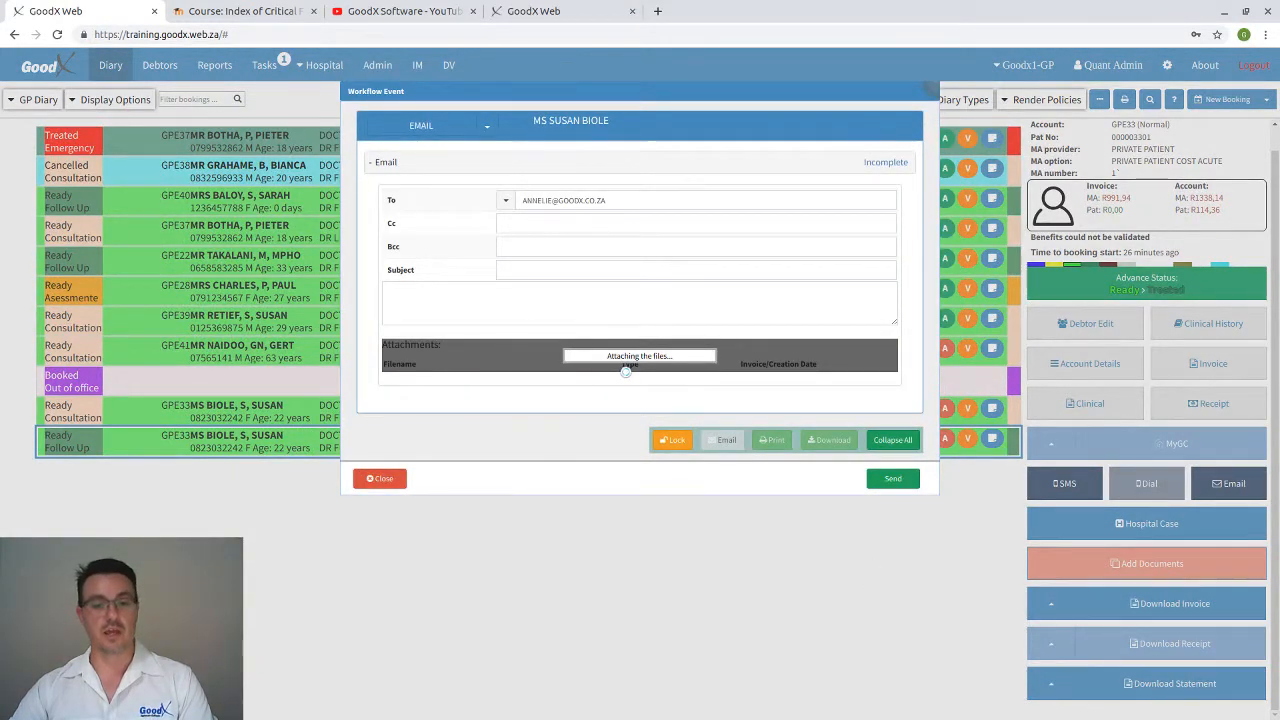
drag(605, 200, 505, 200)
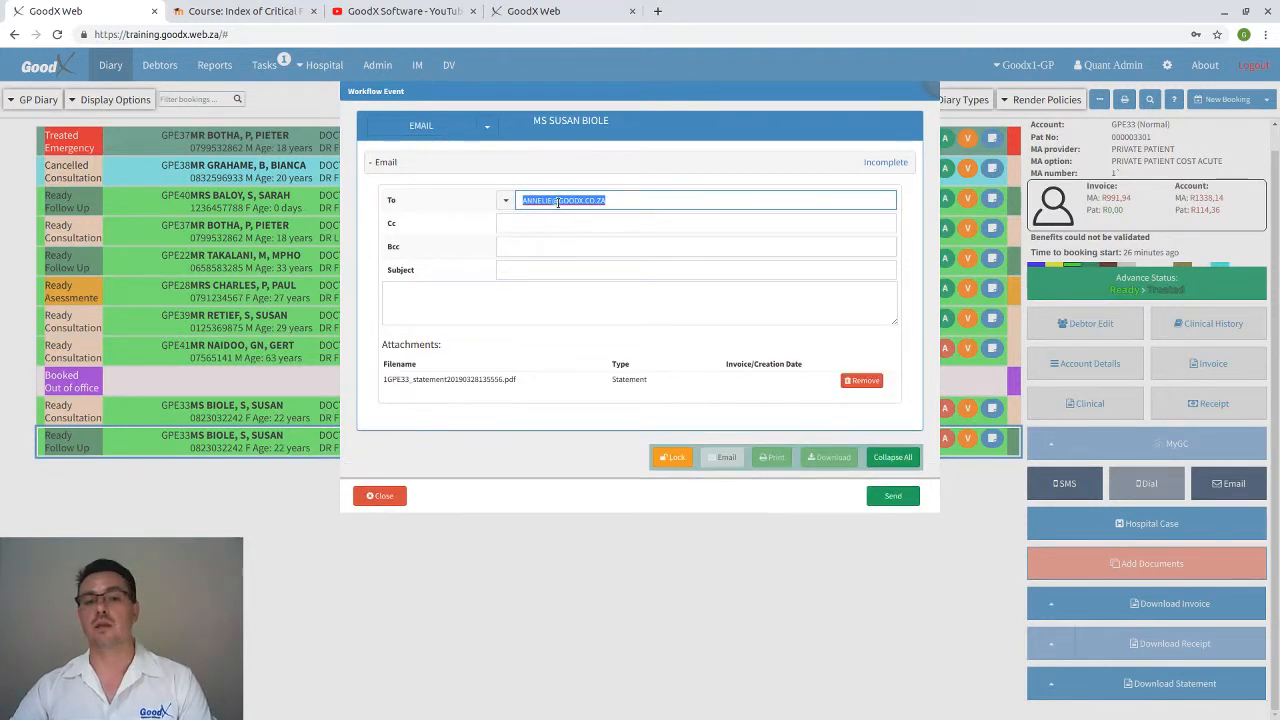
click(515, 269)
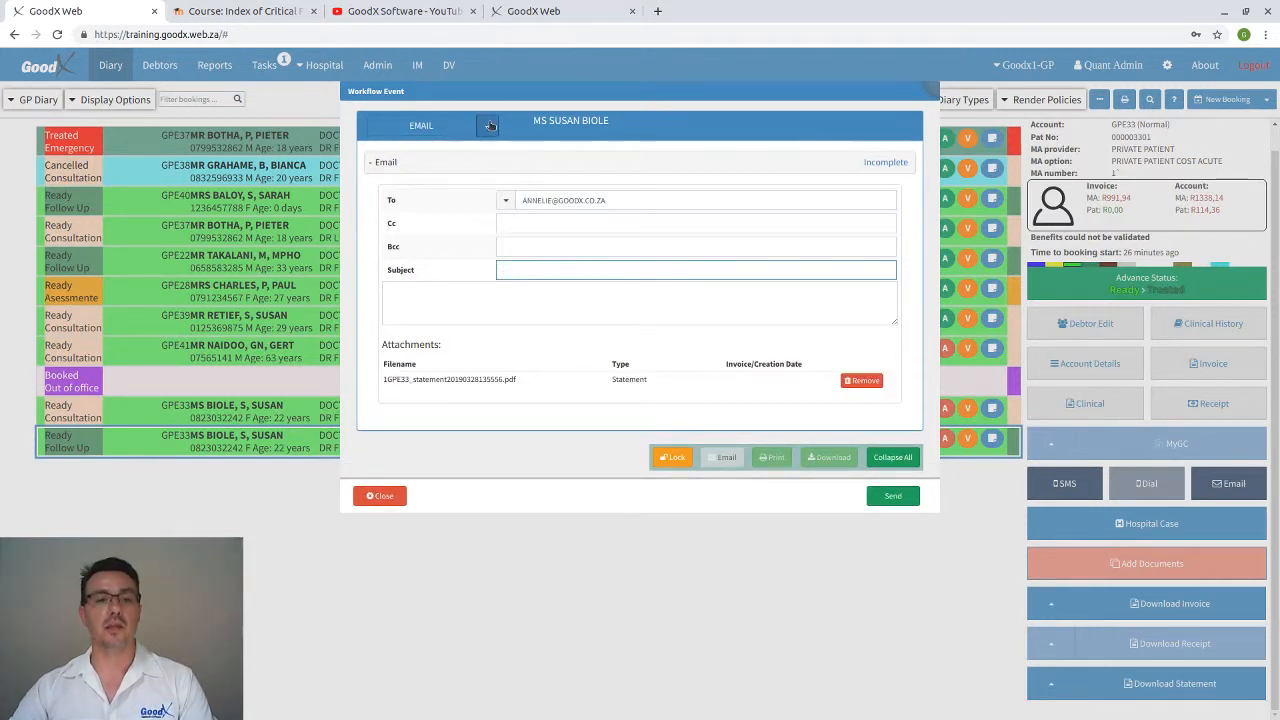
click(487, 125)
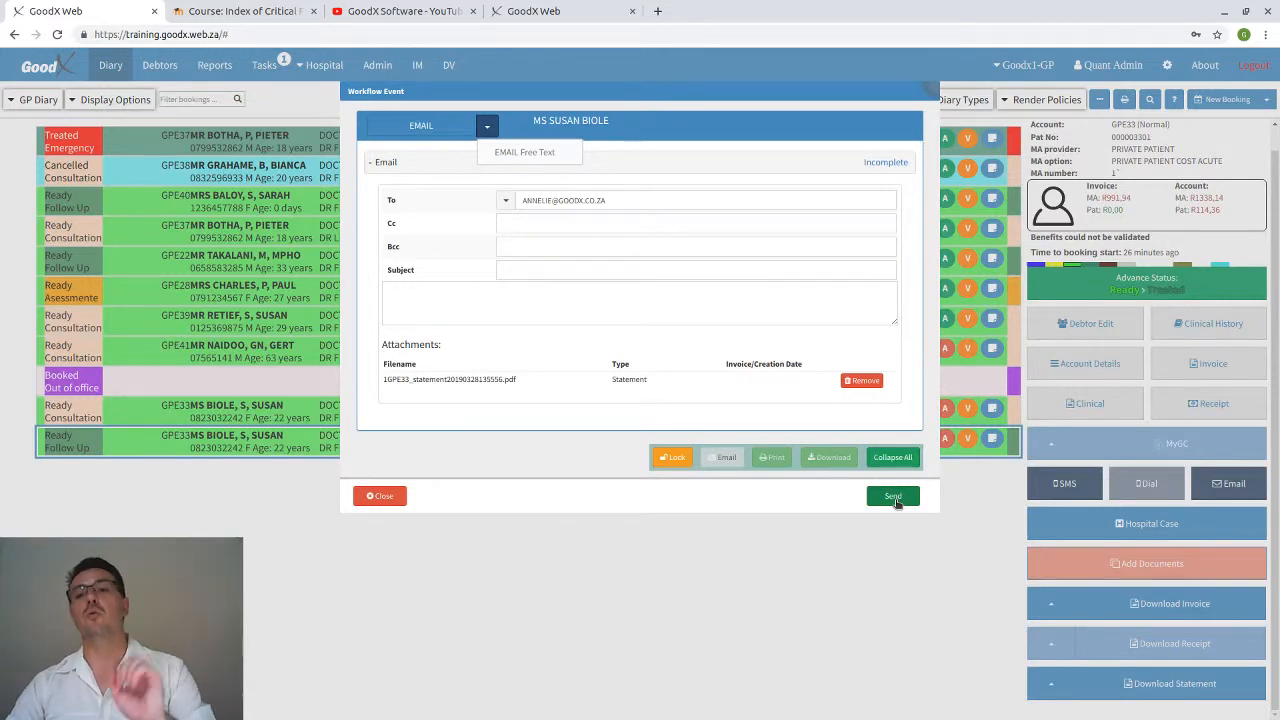
click(390, 498)
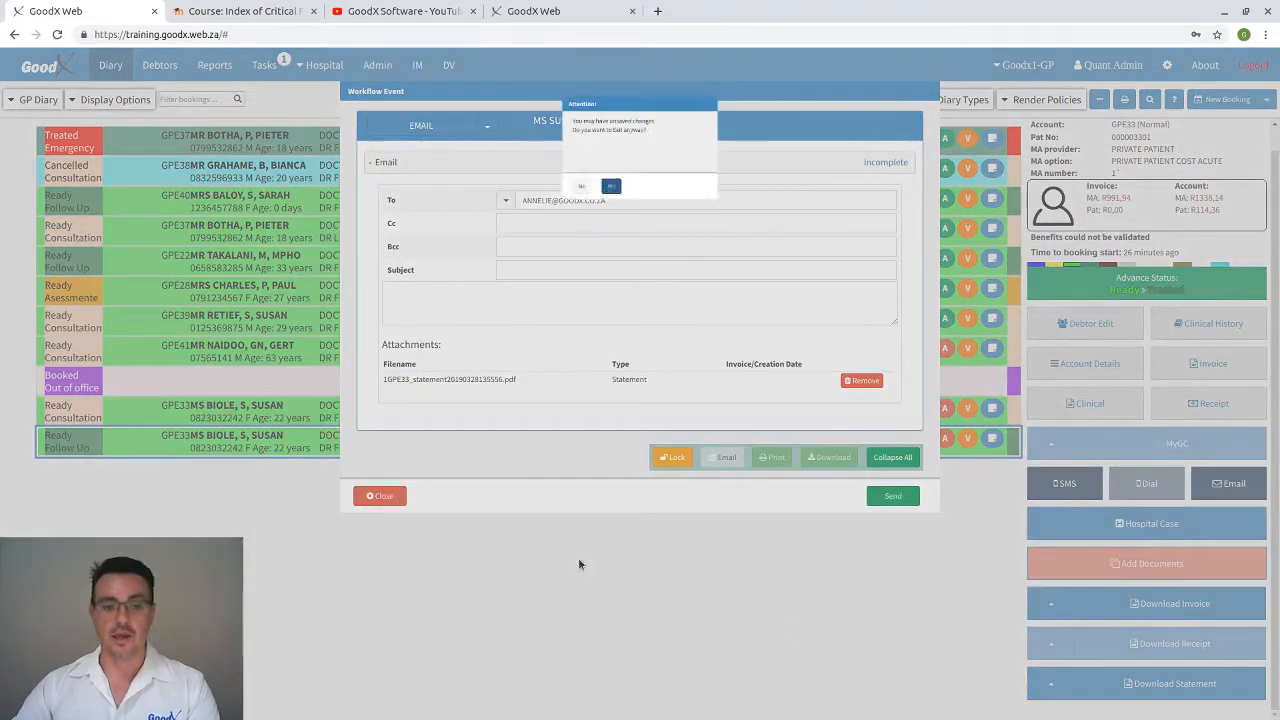
click(603, 198)
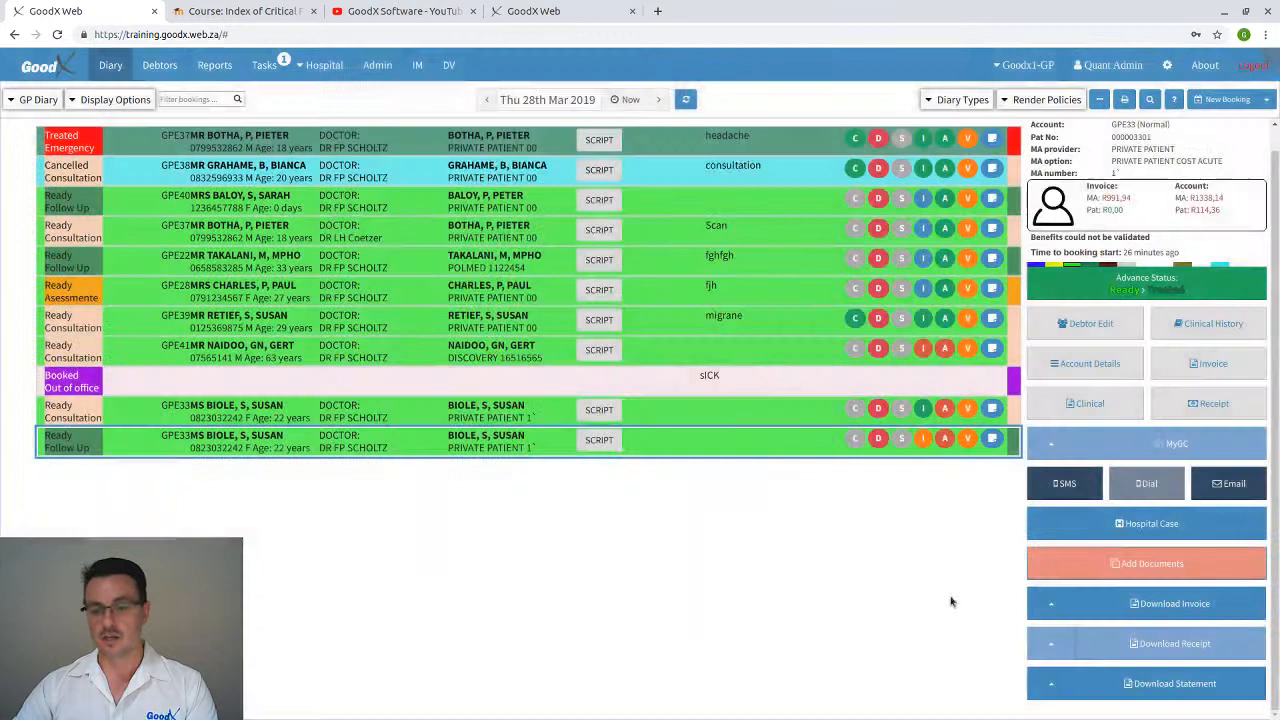
Open the patient's Account Details from the diary booking
click(1051, 685)
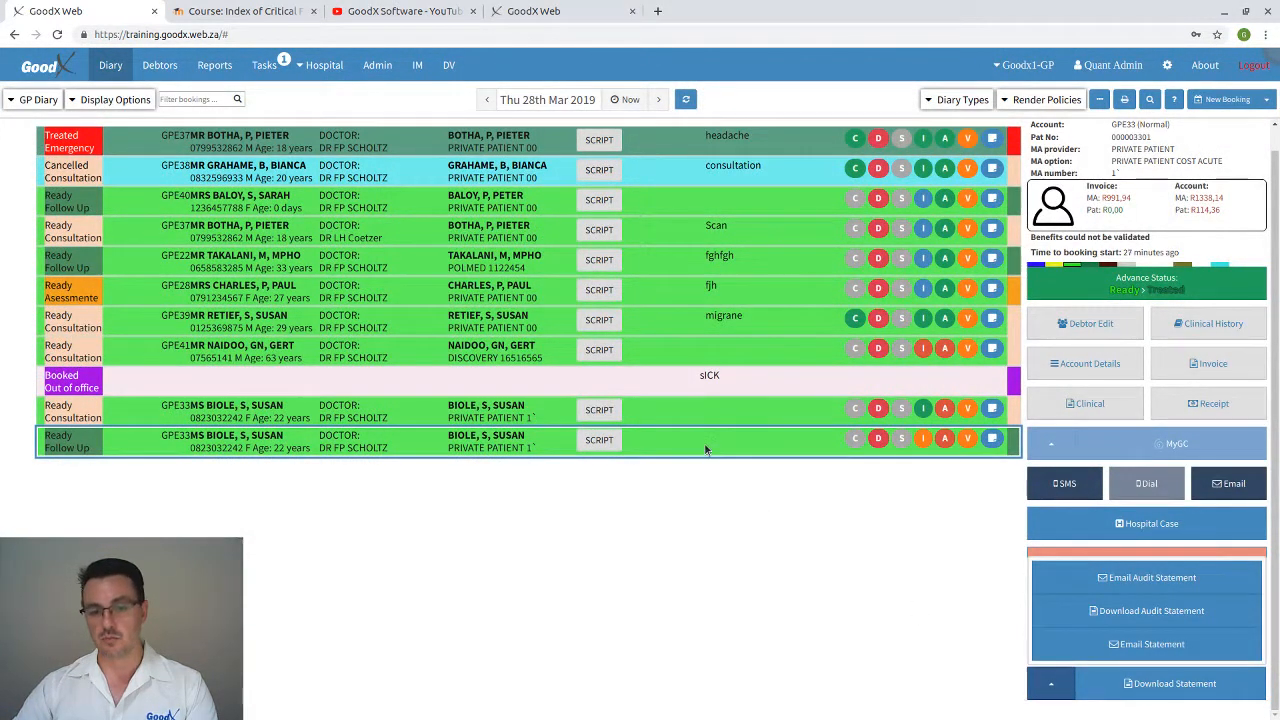
click(1045, 690)
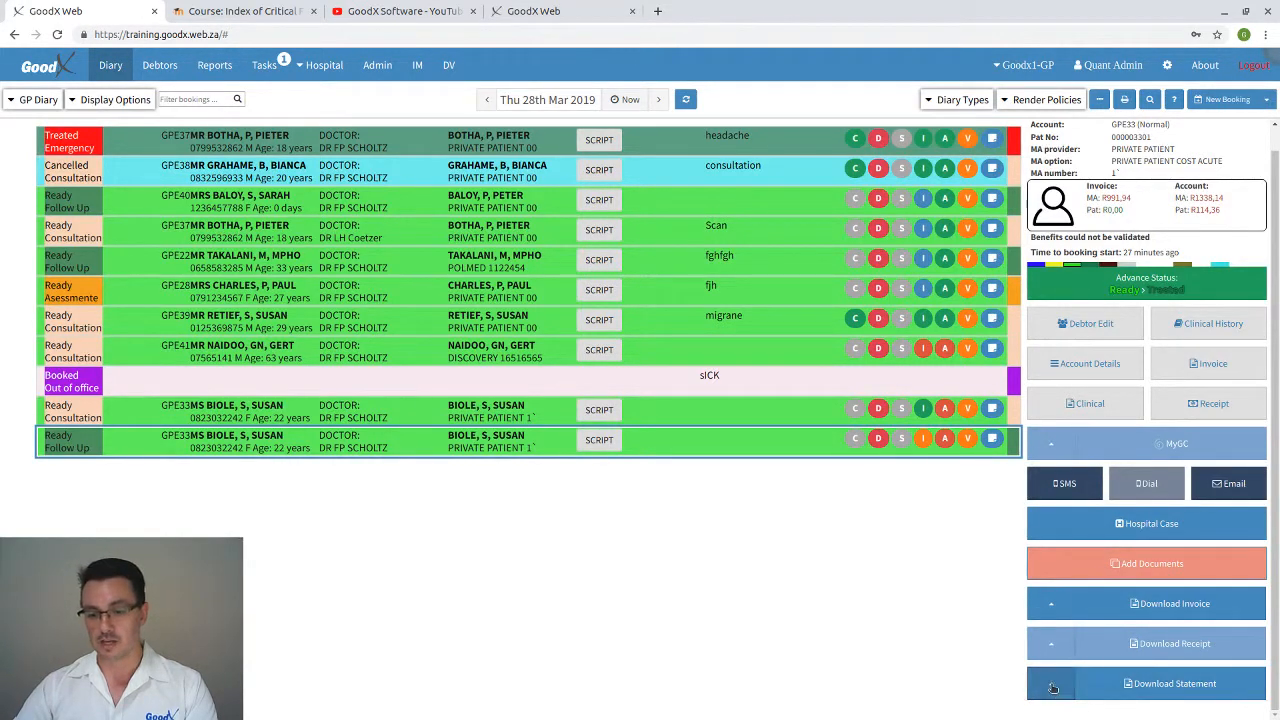
double_click(738, 453)
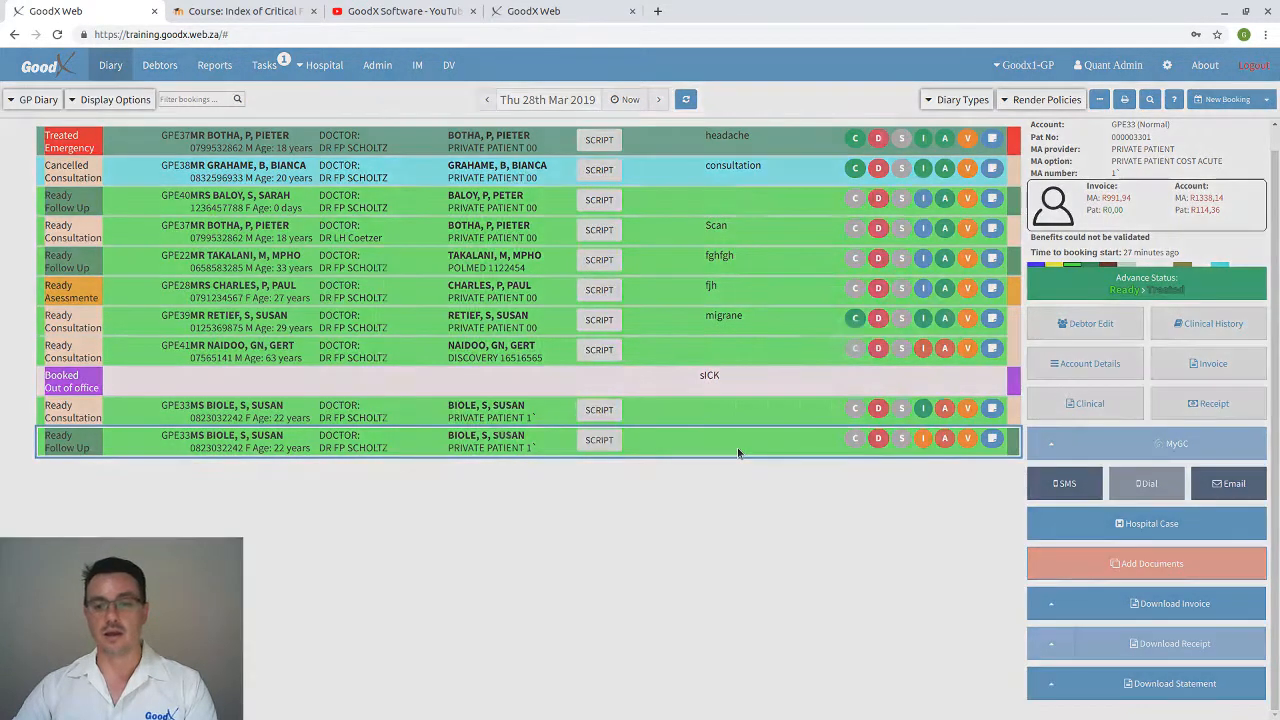
click(386, 423)
click(1088, 363)
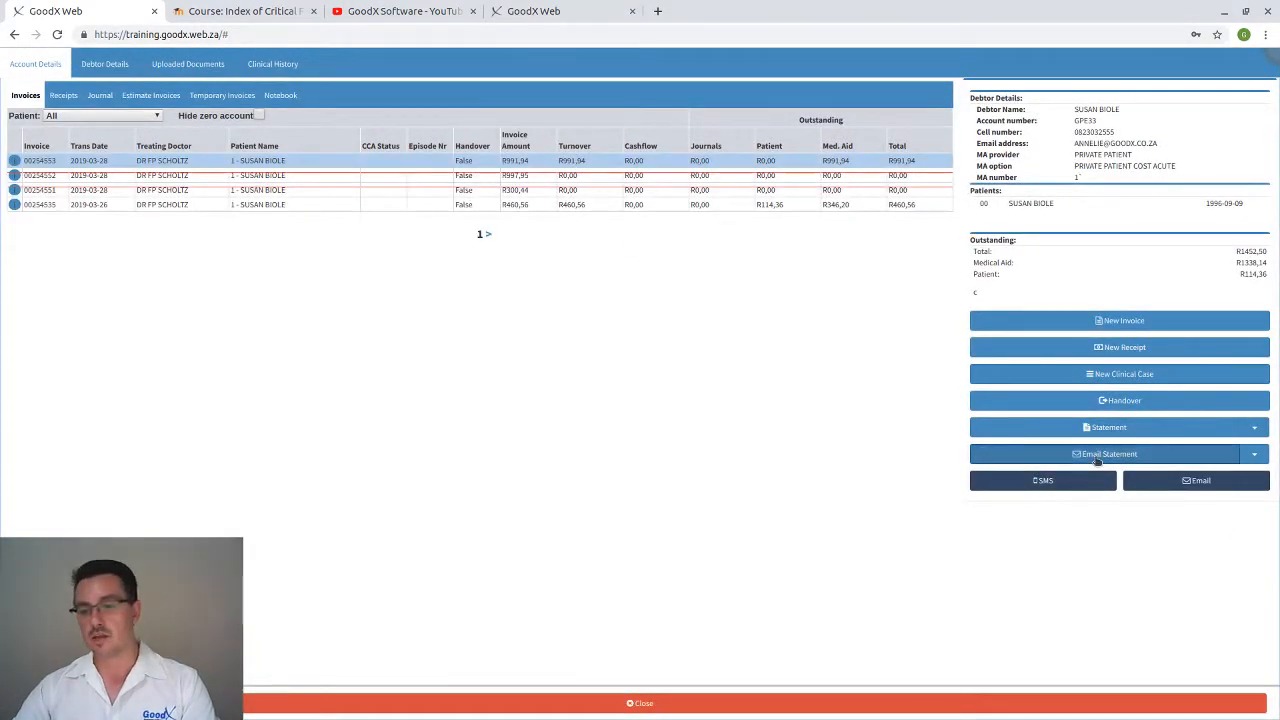
Start an Email Statement with the debtor's PDF attached, review templates, then discard it unsent
click(1247, 457)
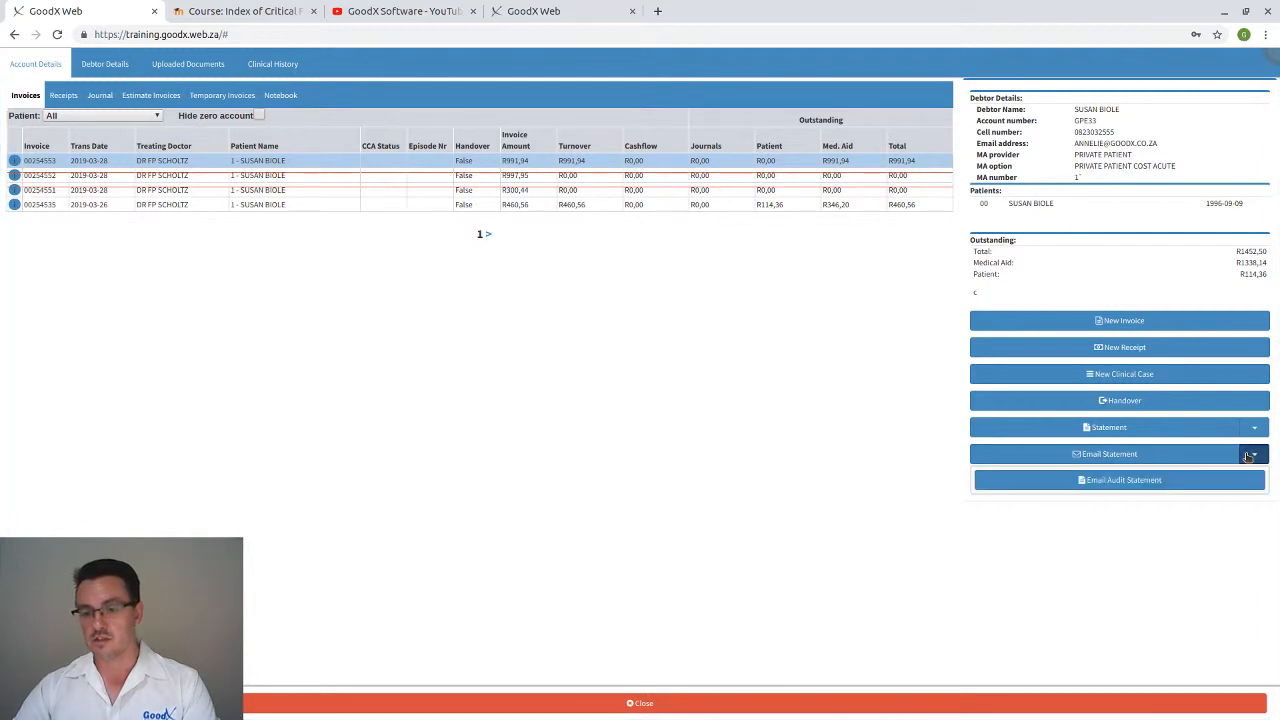
click(1120, 522)
click(1110, 456)
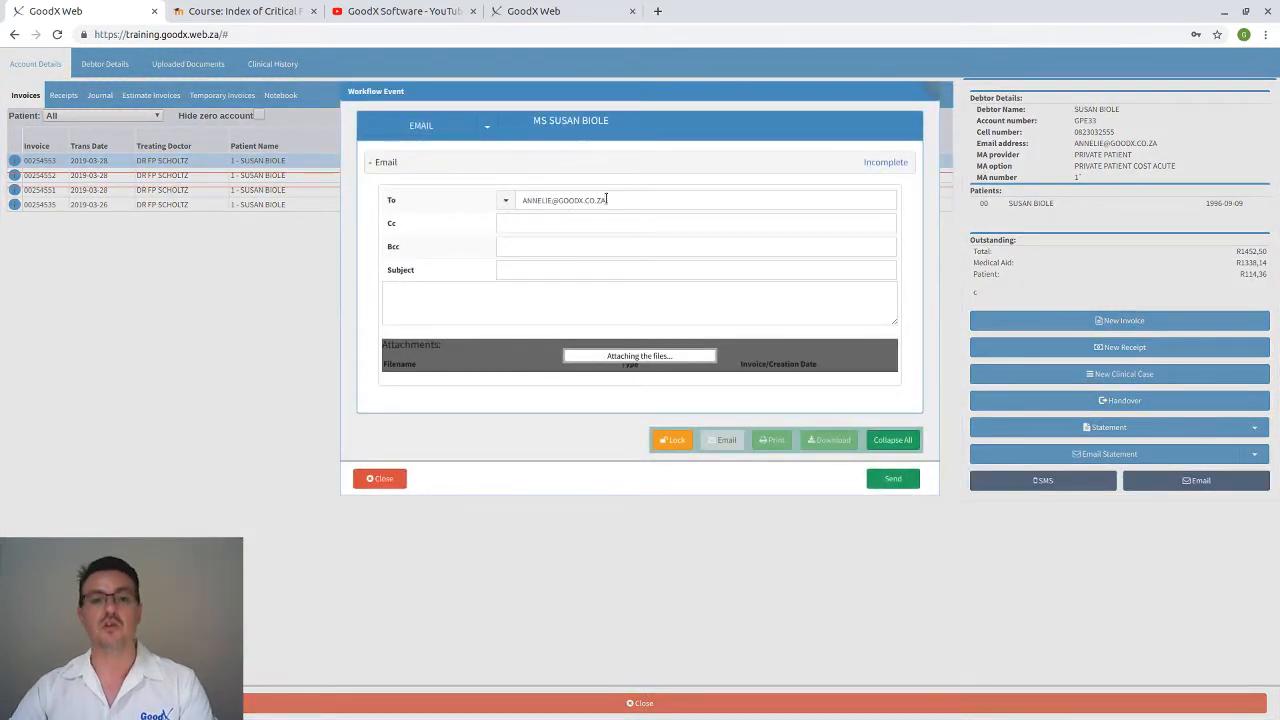
drag(606, 200, 514, 201)
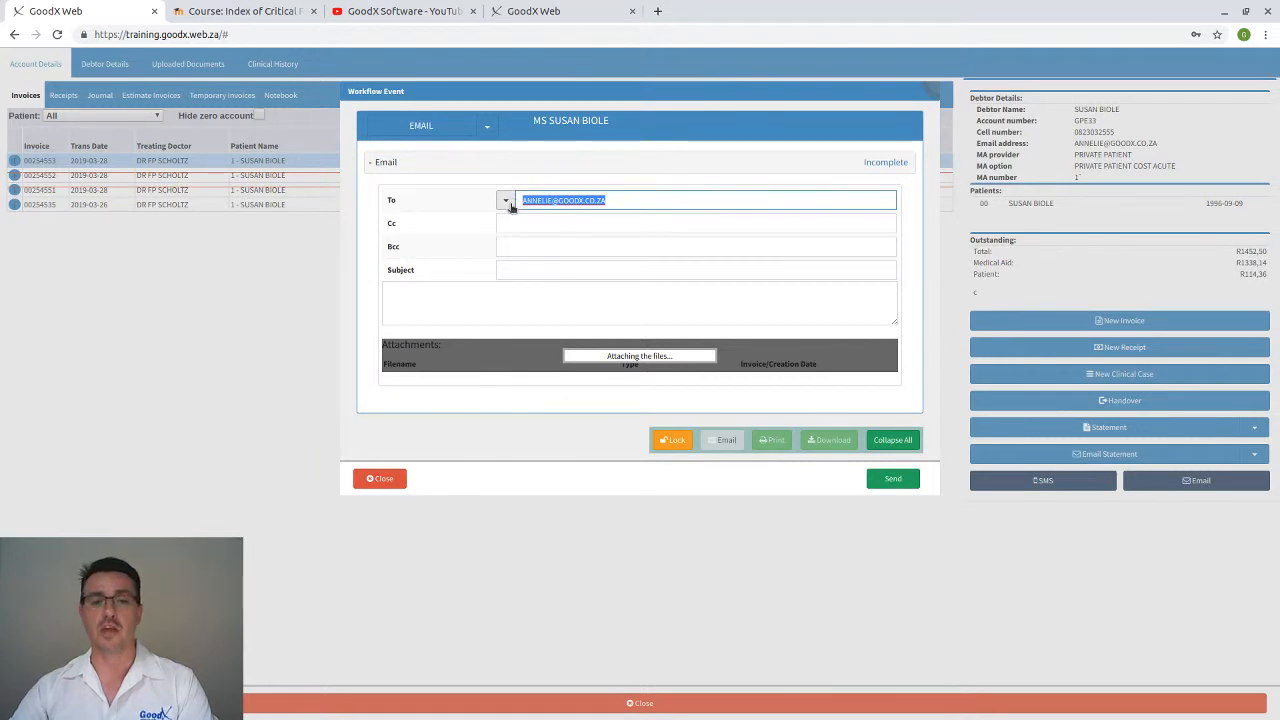
click(487, 128)
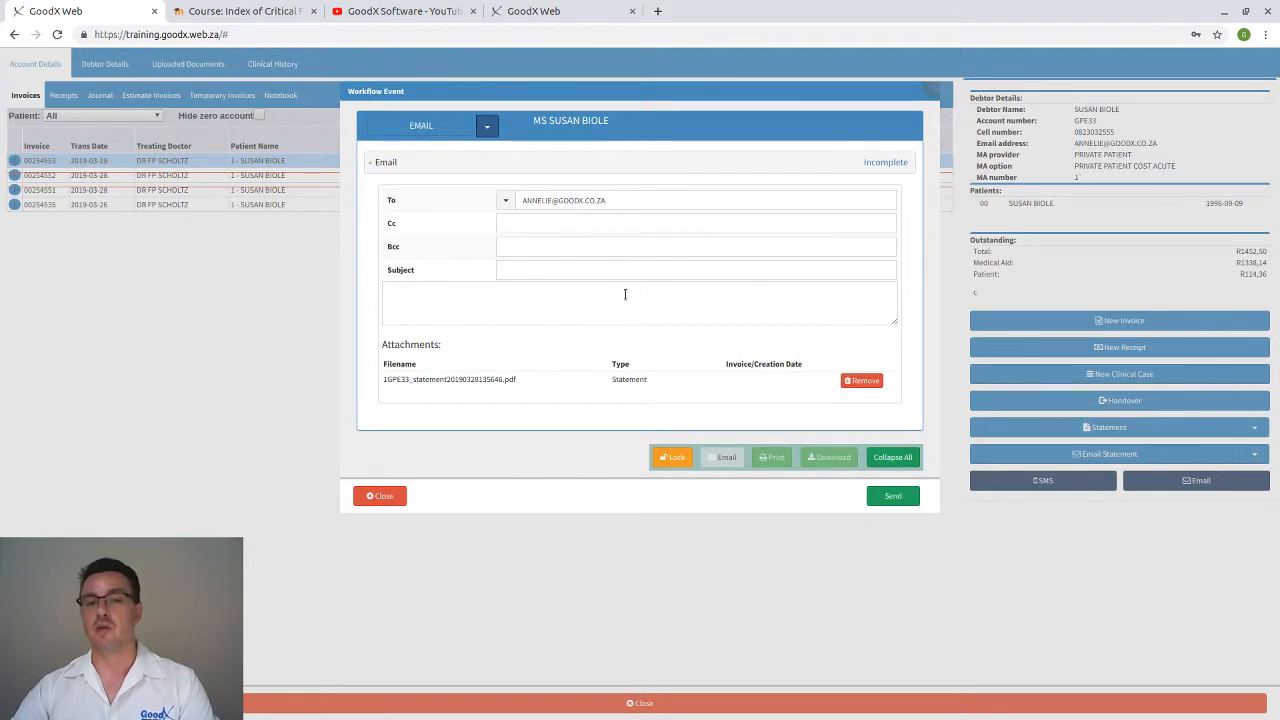
click(431, 290)
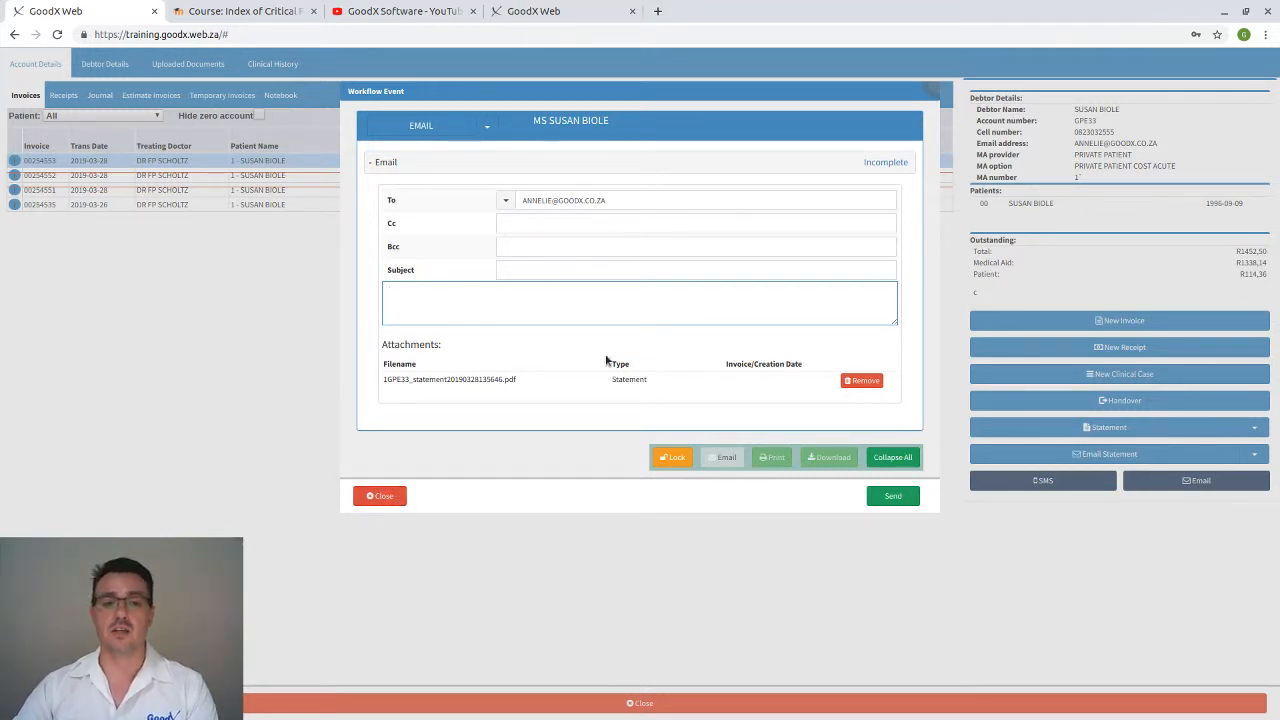
click(380, 498)
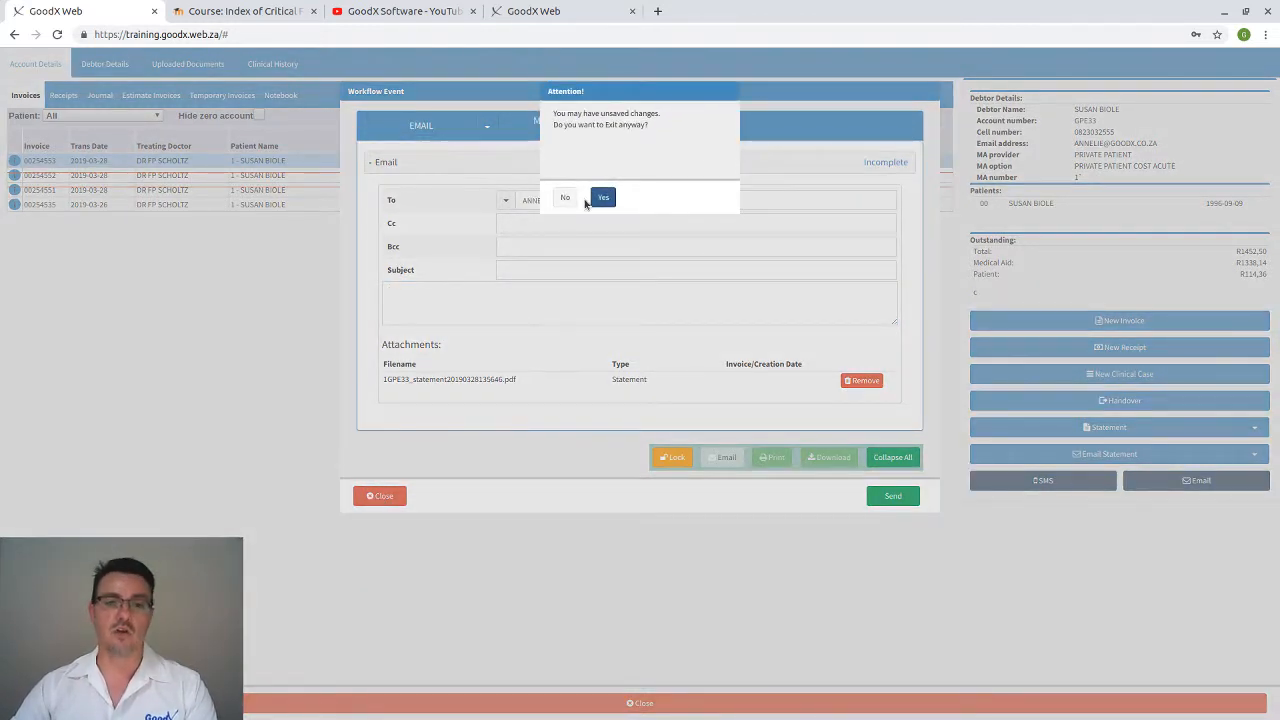
click(604, 196)
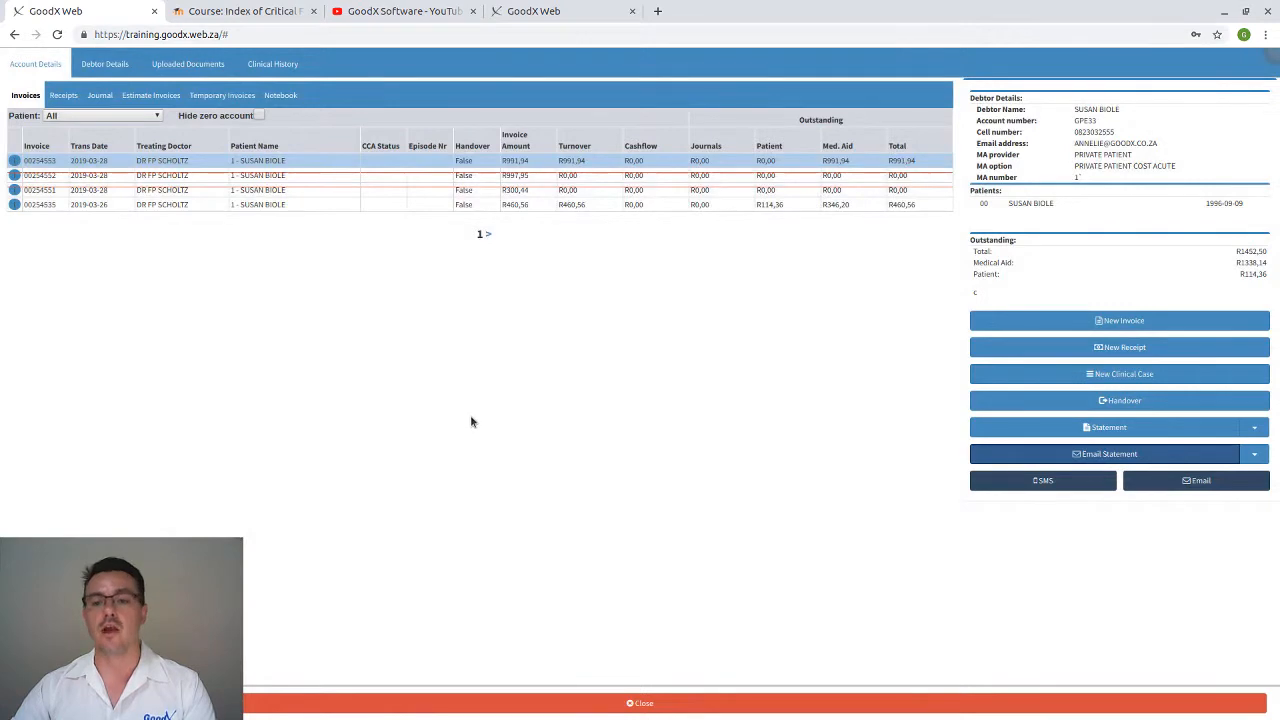
click(517, 703)
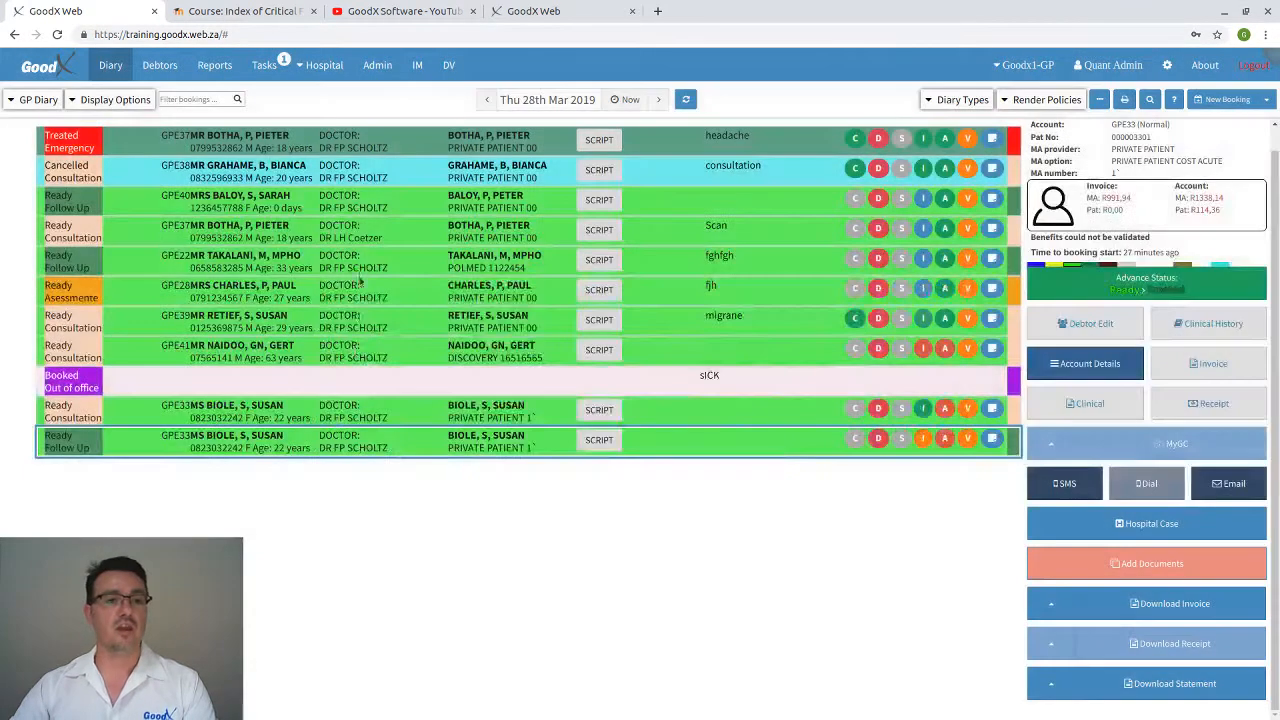
click(330, 65)
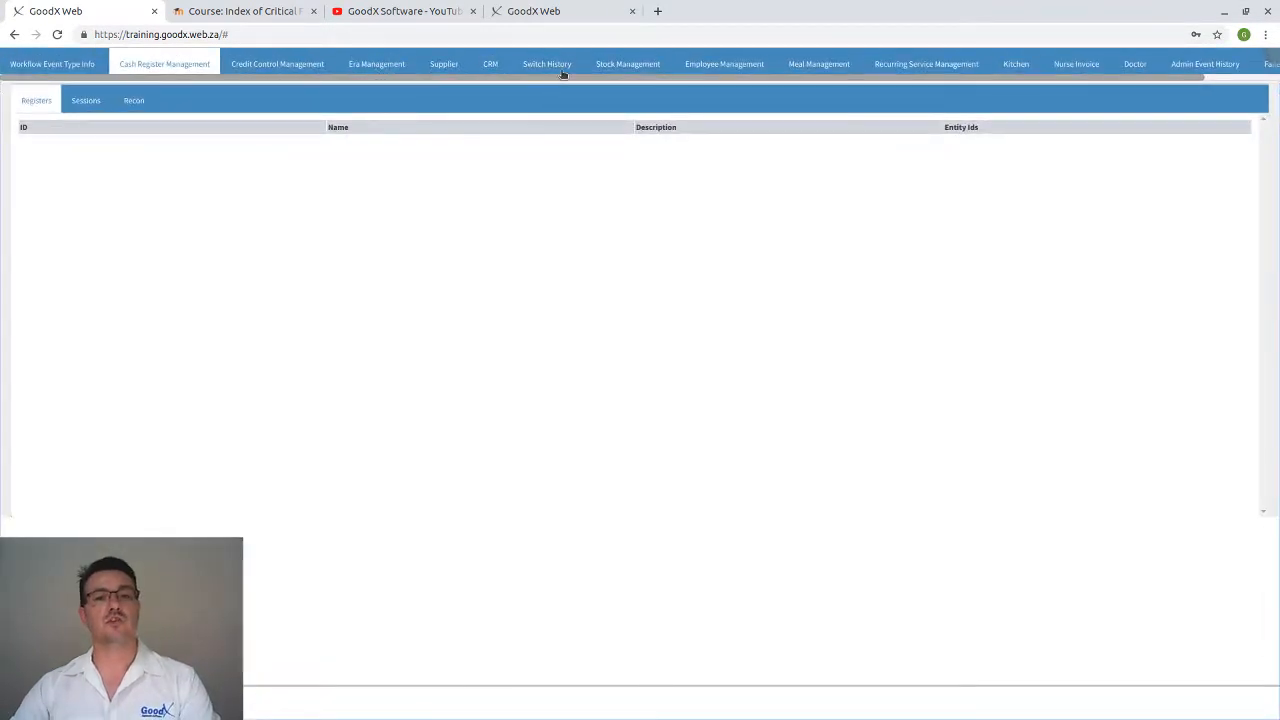
click(563, 72)
click(300, 271)
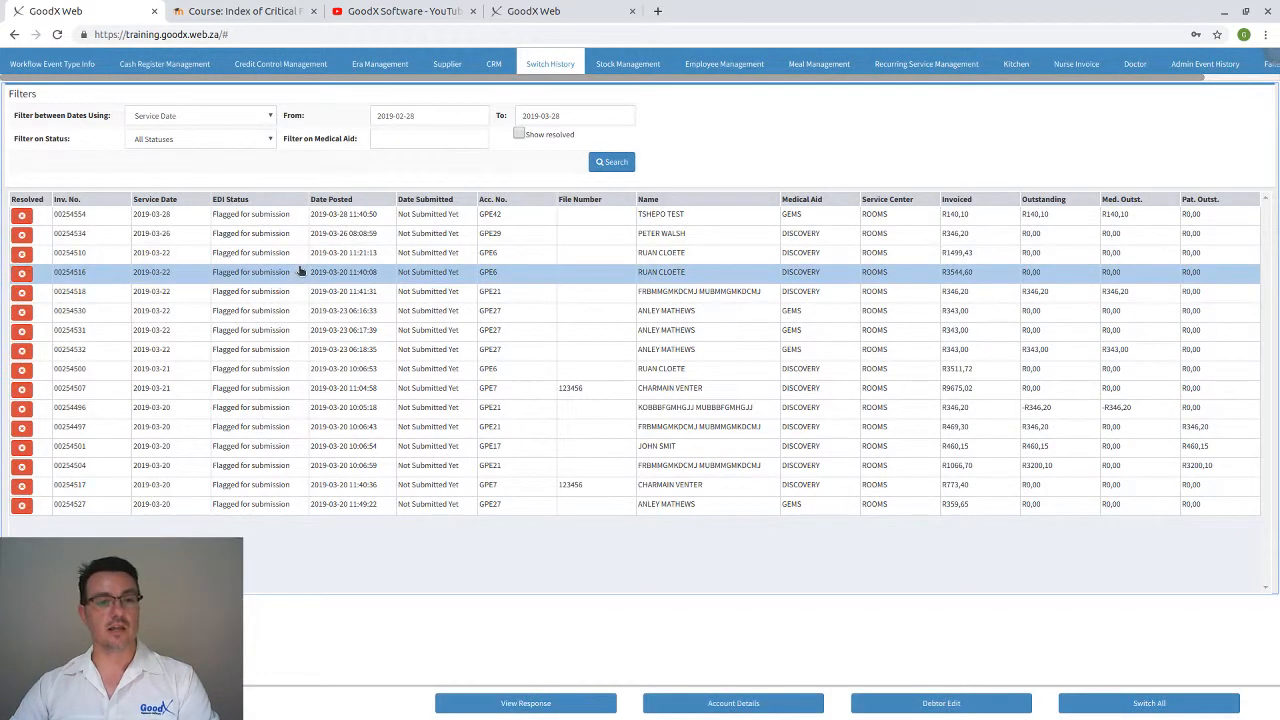
click(762, 707)
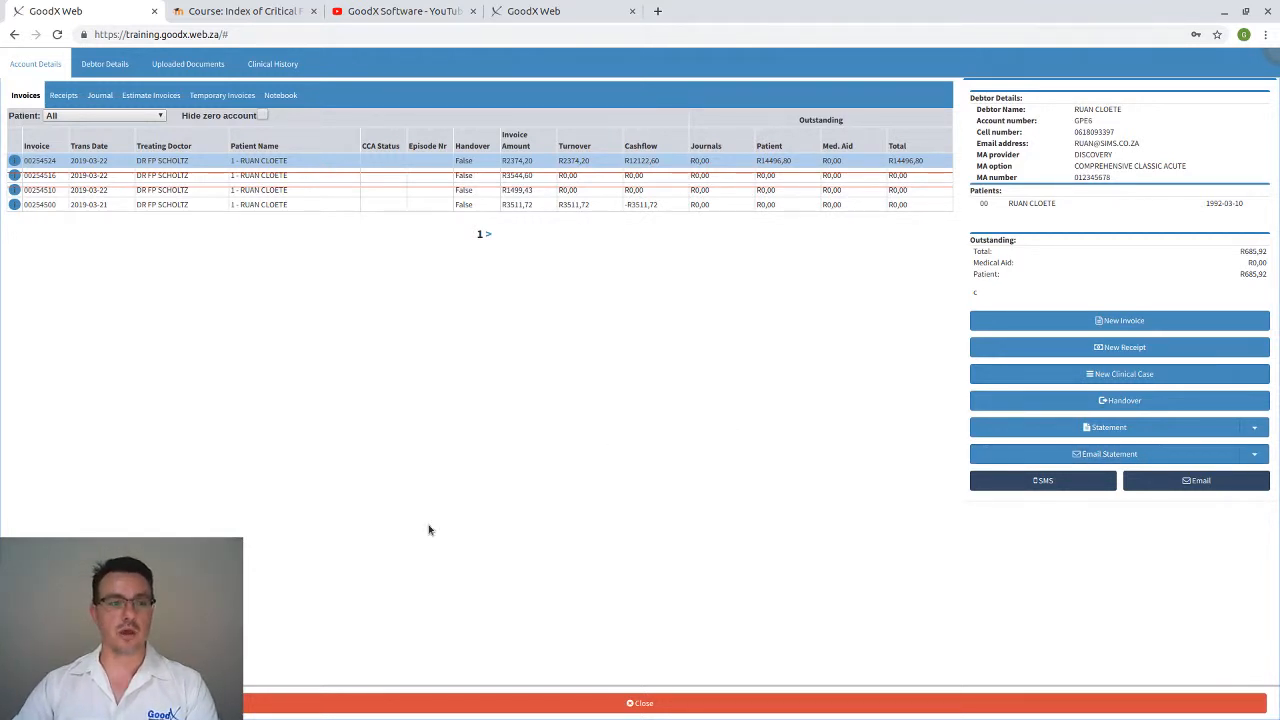
click(435, 703)
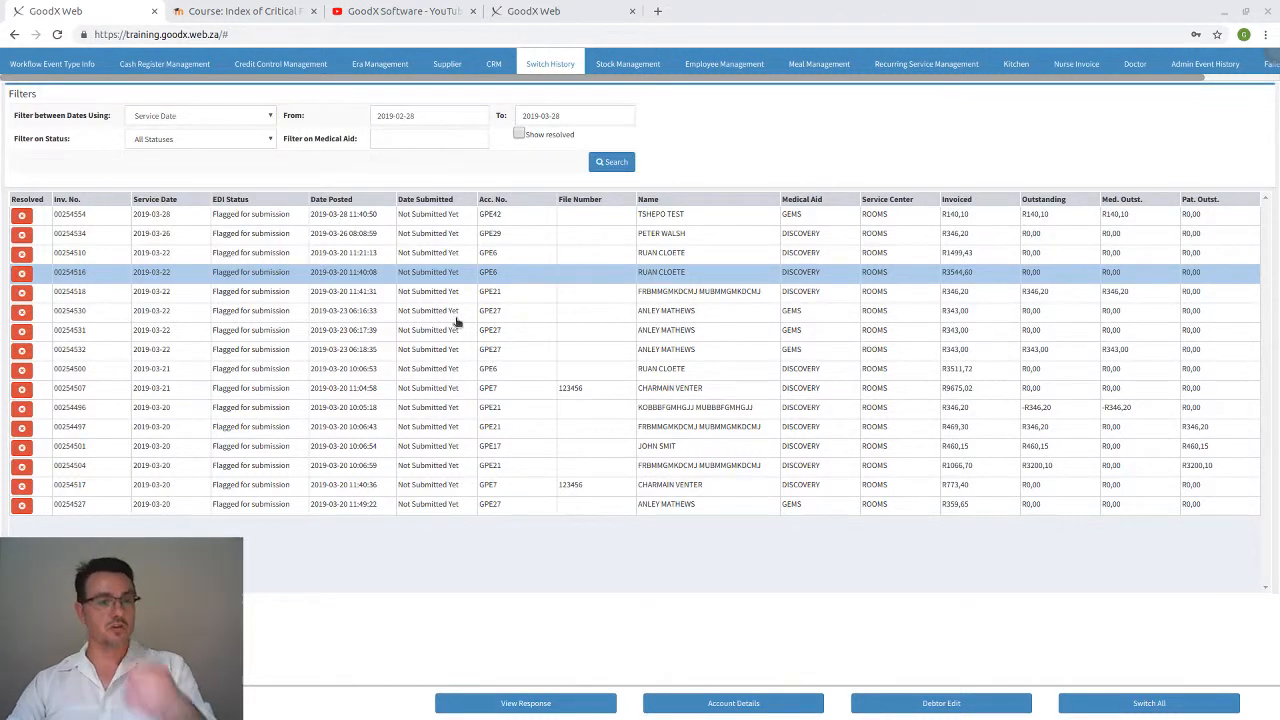
Drop down the Filter on Status list to see the available claim statuses
click(203, 140)
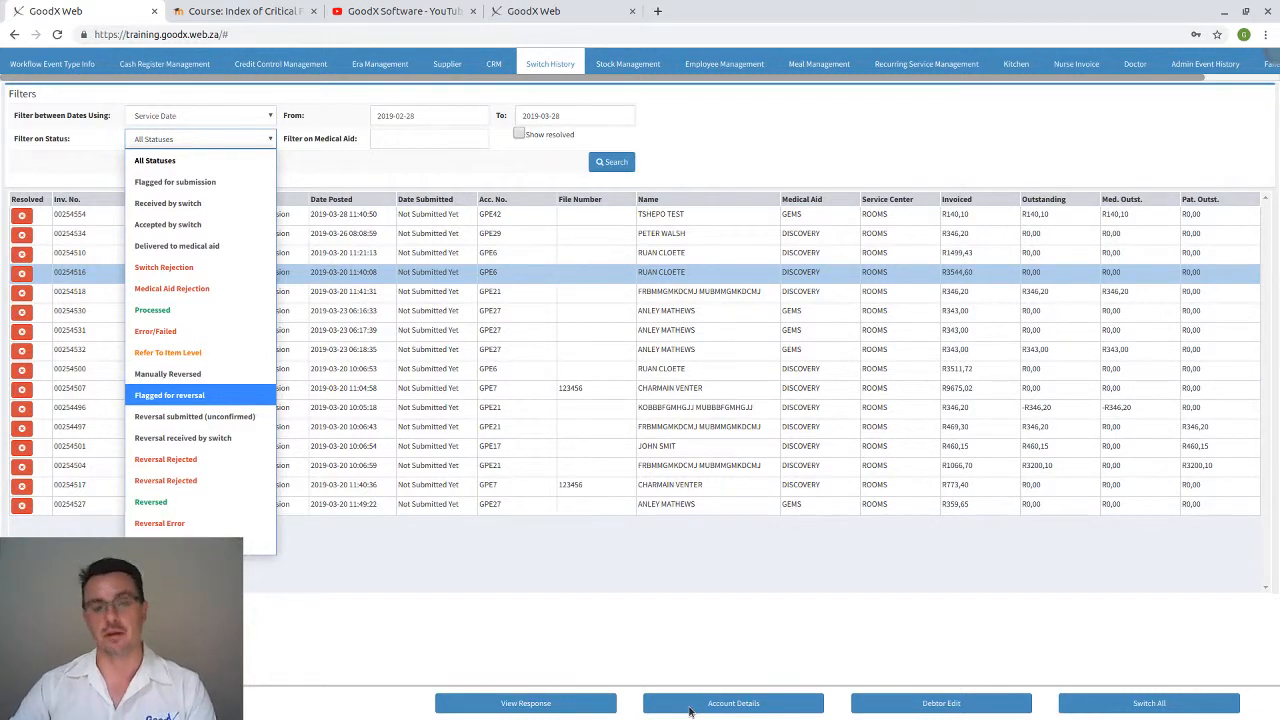
click(771, 170)
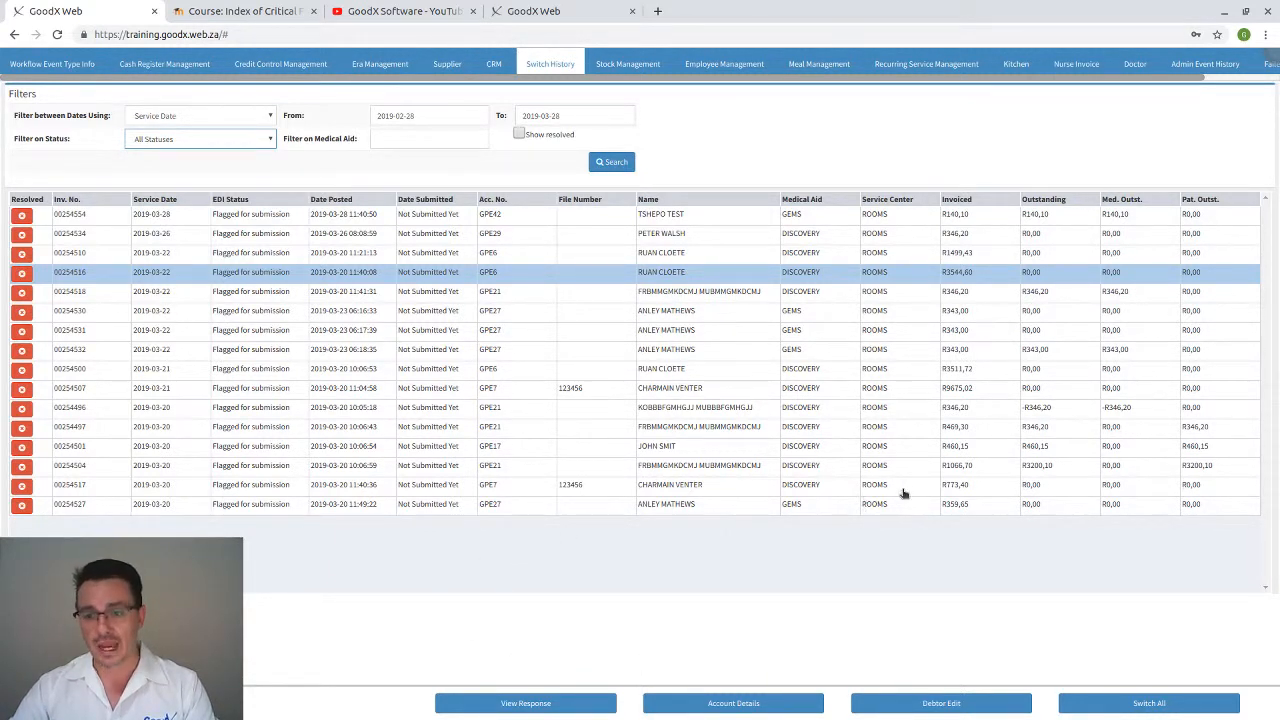
click(836, 430)
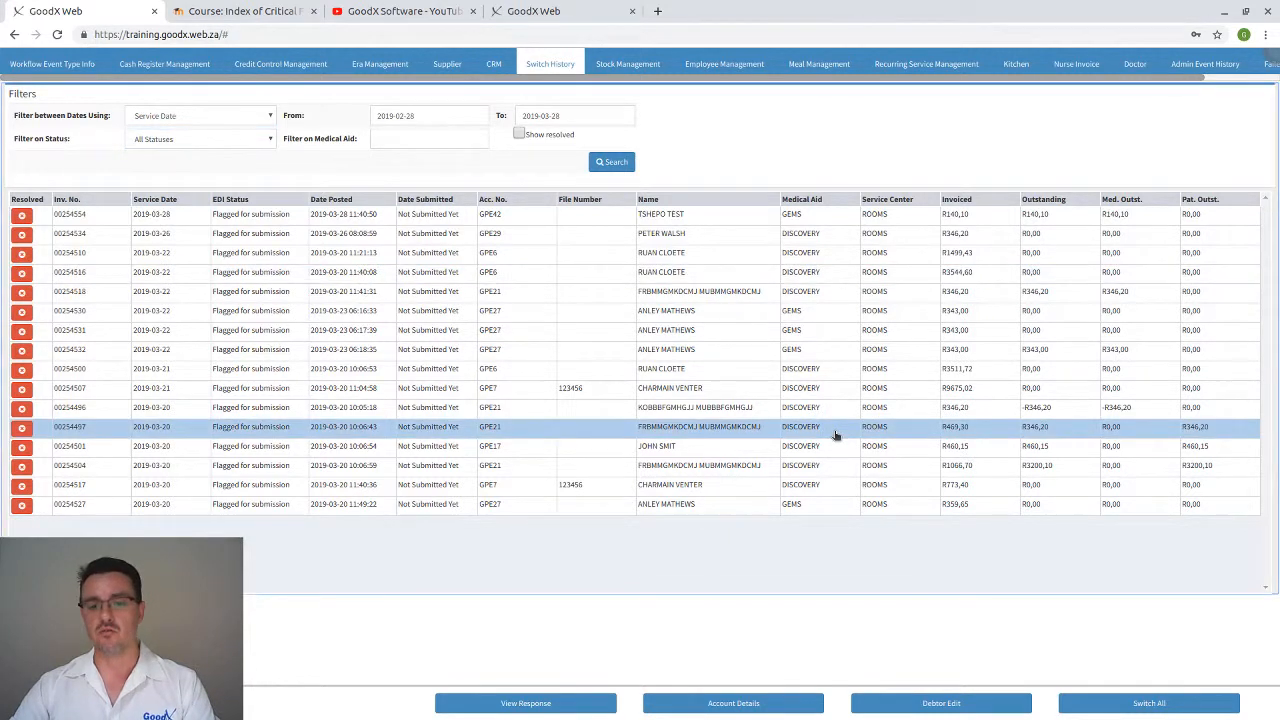
click(22, 429)
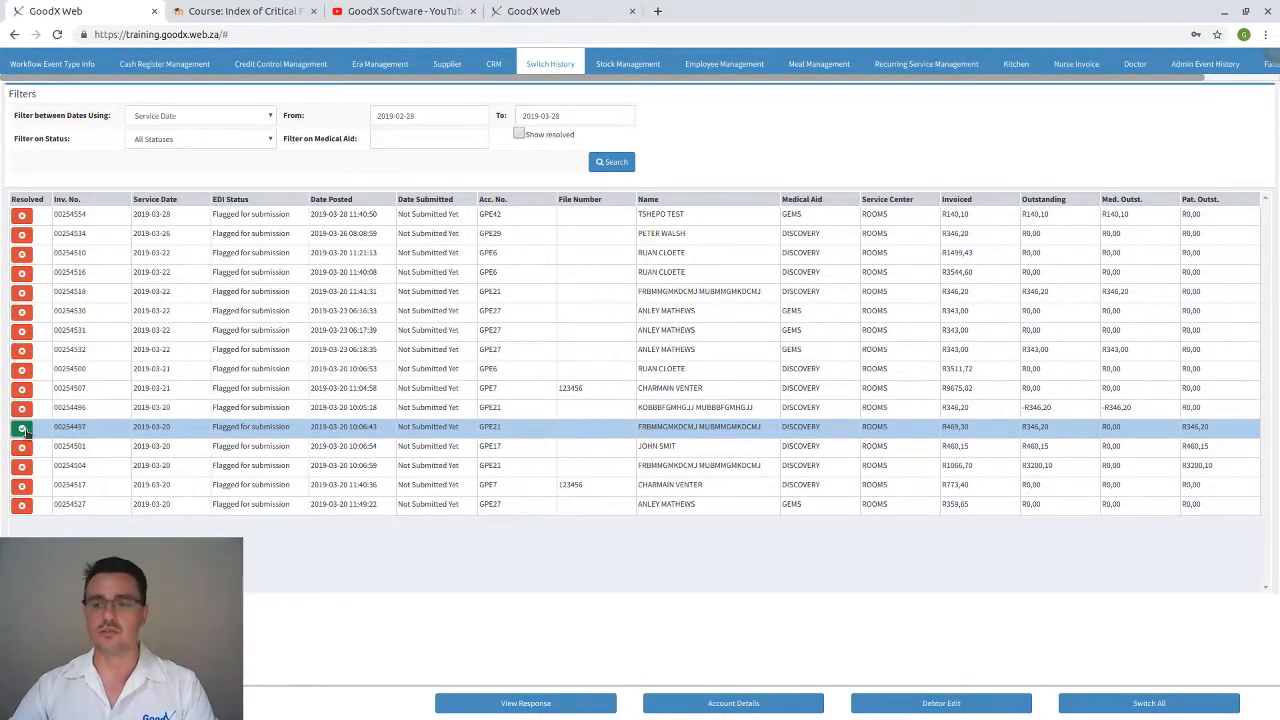